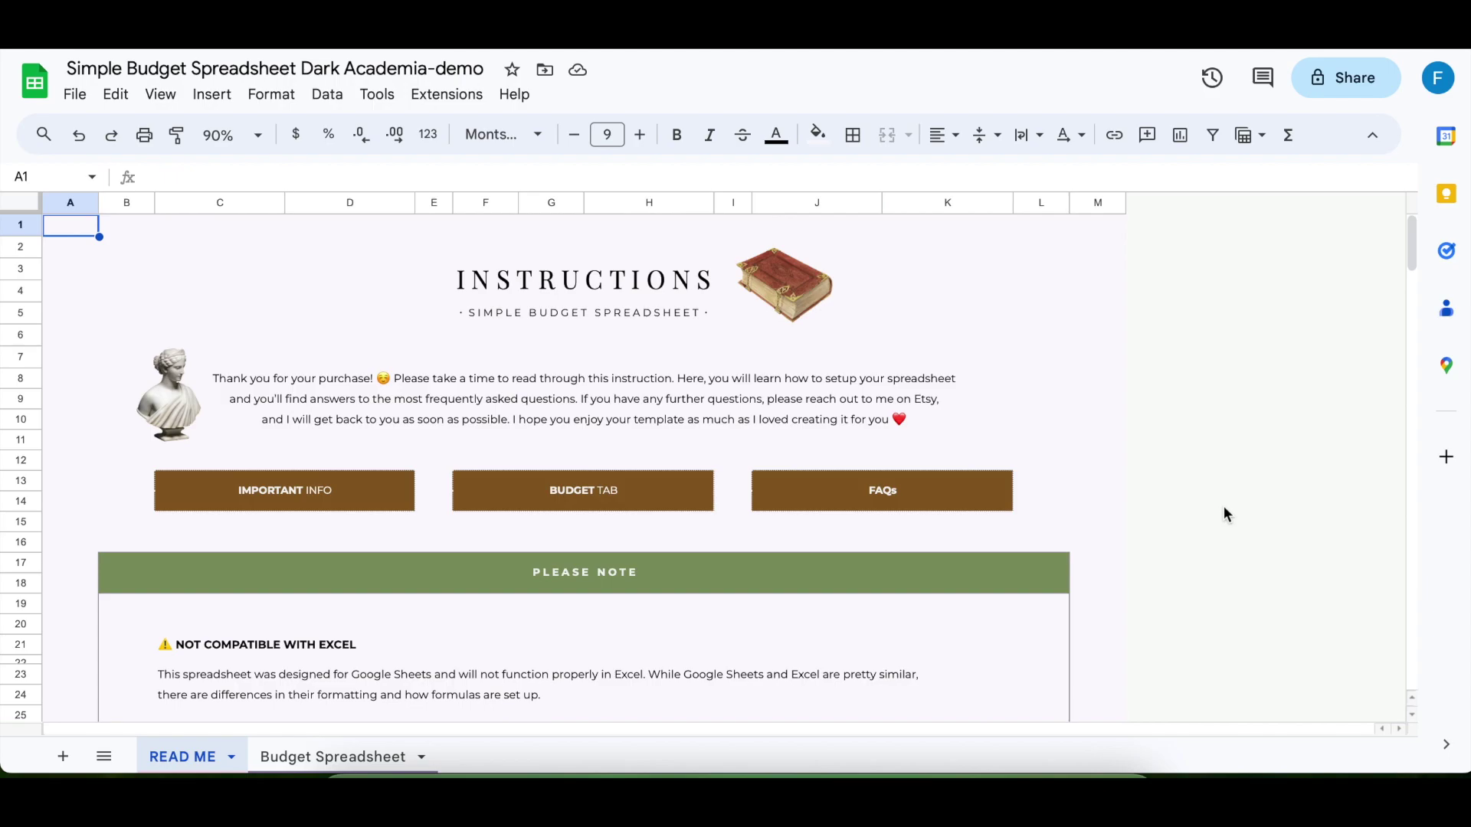
- Read through the READ ME instructions, from the important notes to the budget tab setup steps for dates and currency
{"action": "scroll", "coordinate": [1221, 503], "scroll_direction": "down", "scroll_amount": 5}
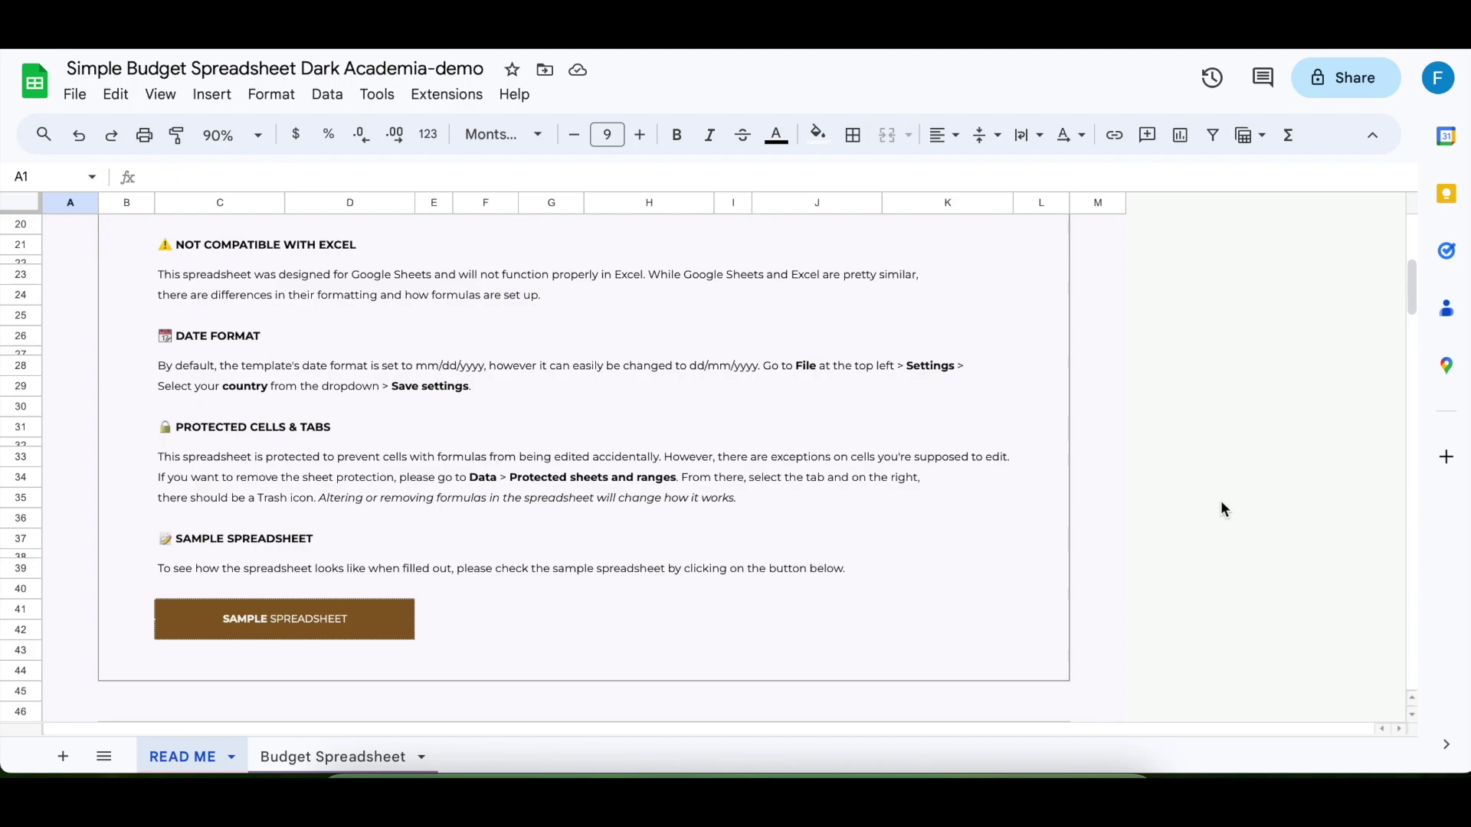
{"action": "scroll", "coordinate": [1222, 508], "scroll_direction": "down", "scroll_amount": 1}
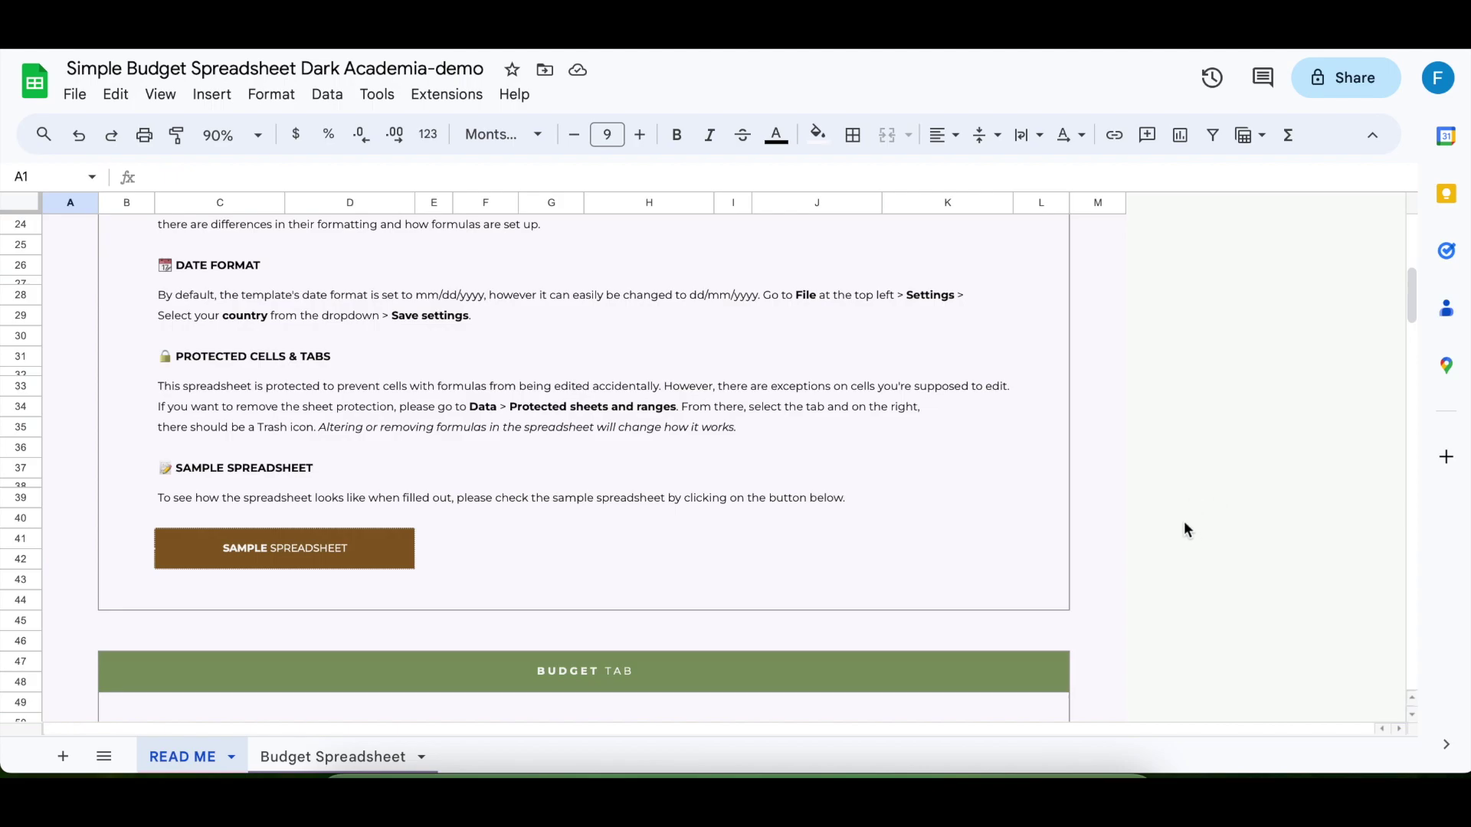
{"action": "scroll", "coordinate": [1166, 601], "scroll_direction": "down", "scroll_amount": 5}
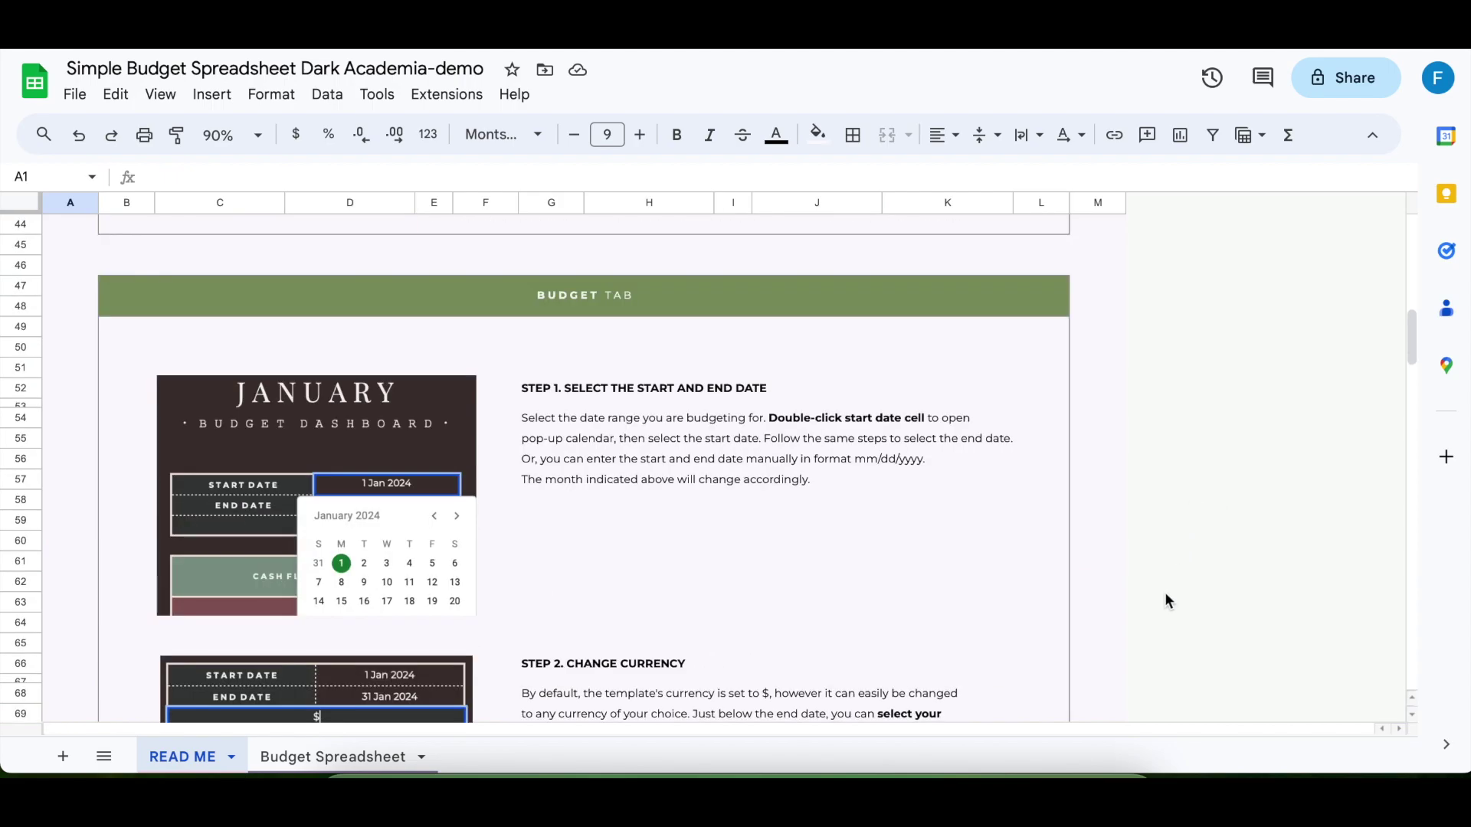
{"action": "scroll", "coordinate": [1166, 601], "scroll_direction": "down", "scroll_amount": 2}
{"action": "scroll", "coordinate": [1166, 600], "scroll_direction": "up", "scroll_amount": 12}
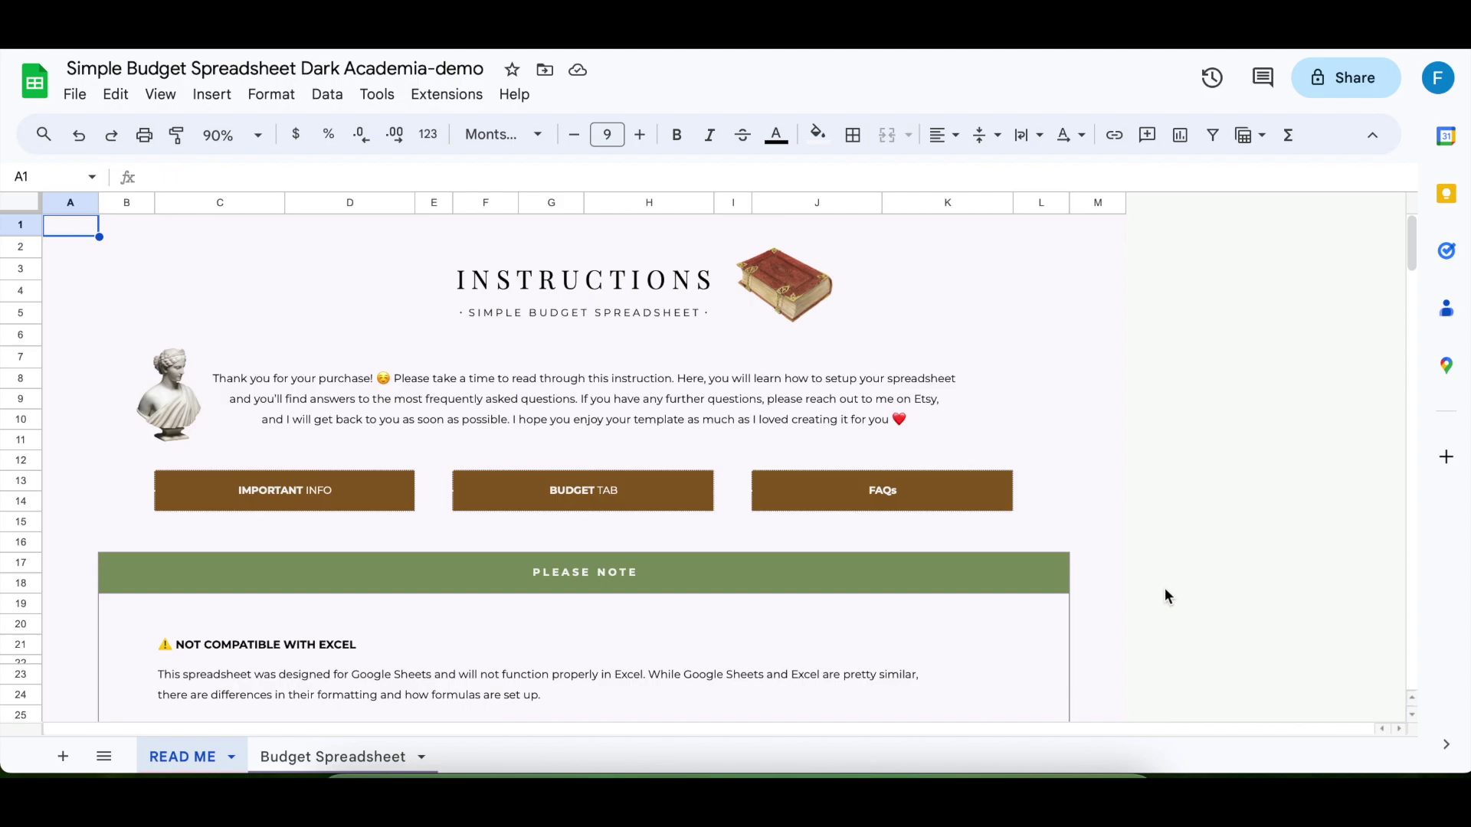
{"action": "scroll", "coordinate": [1178, 597], "scroll_direction": "down", "scroll_amount": 5}
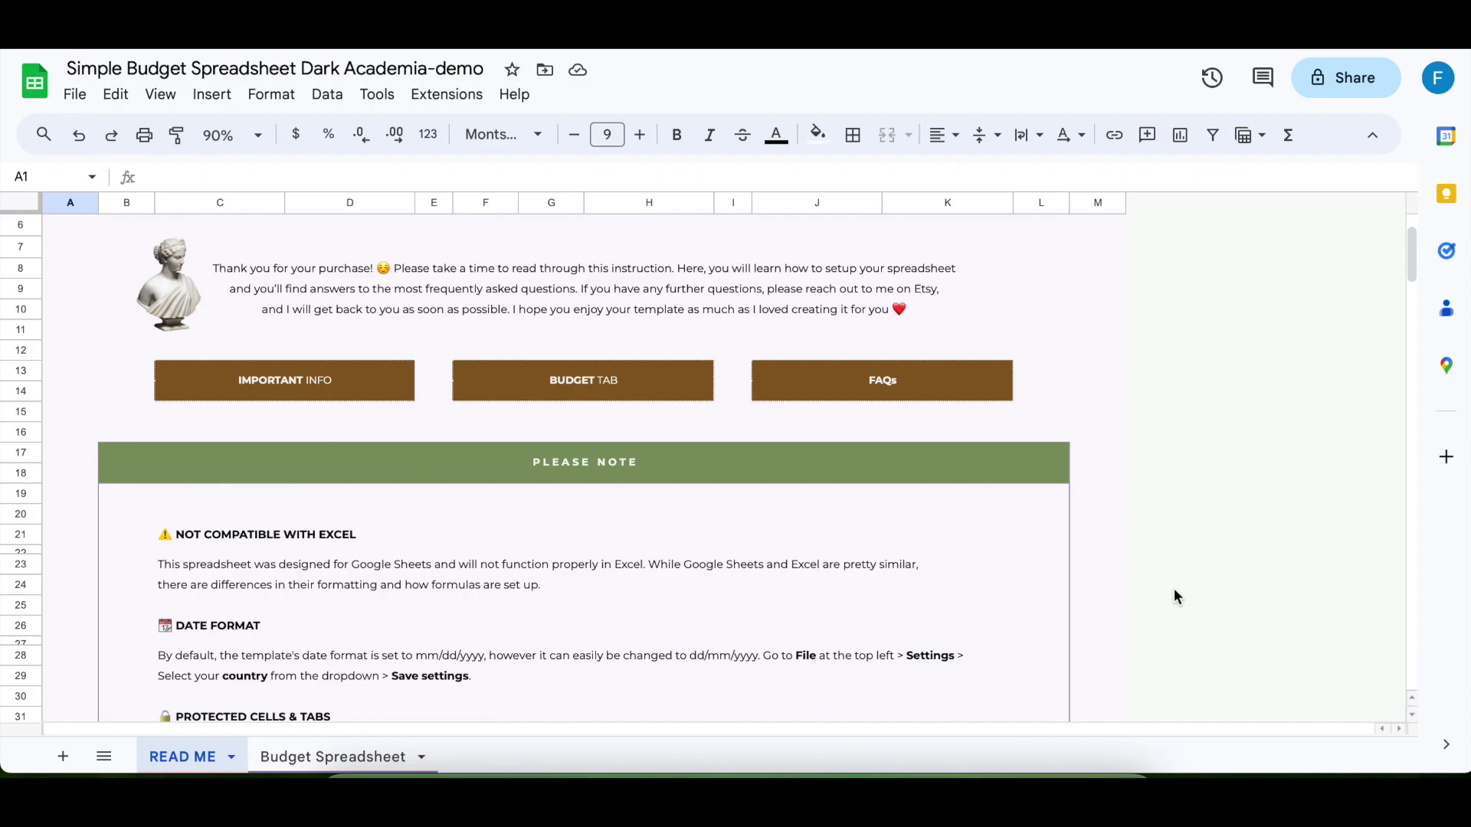
{"action": "scroll", "coordinate": [1177, 597], "scroll_direction": "down", "scroll_amount": 8}
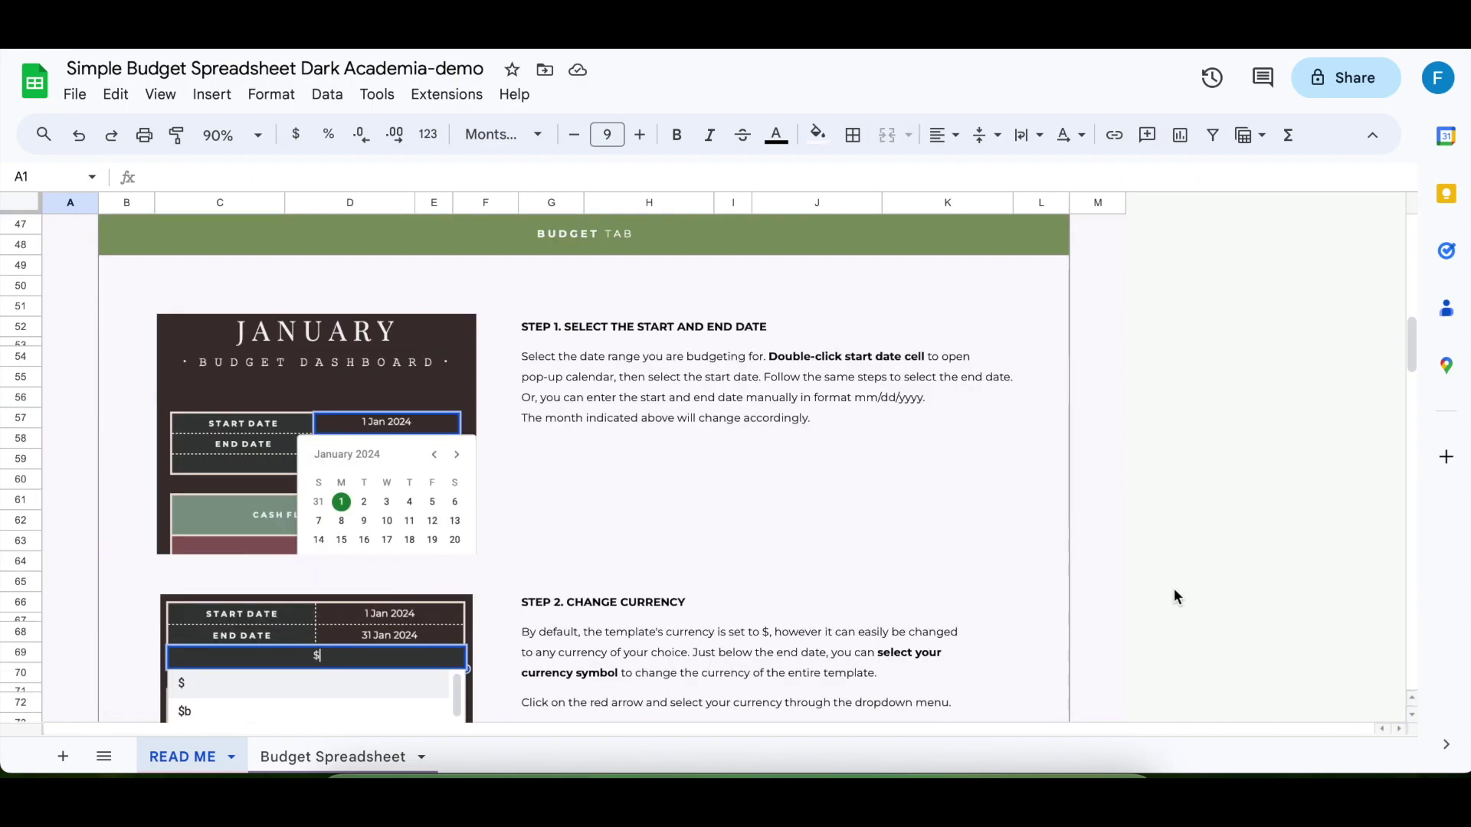
{"action": "scroll", "coordinate": [1177, 597], "scroll_direction": "down", "scroll_amount": 1}
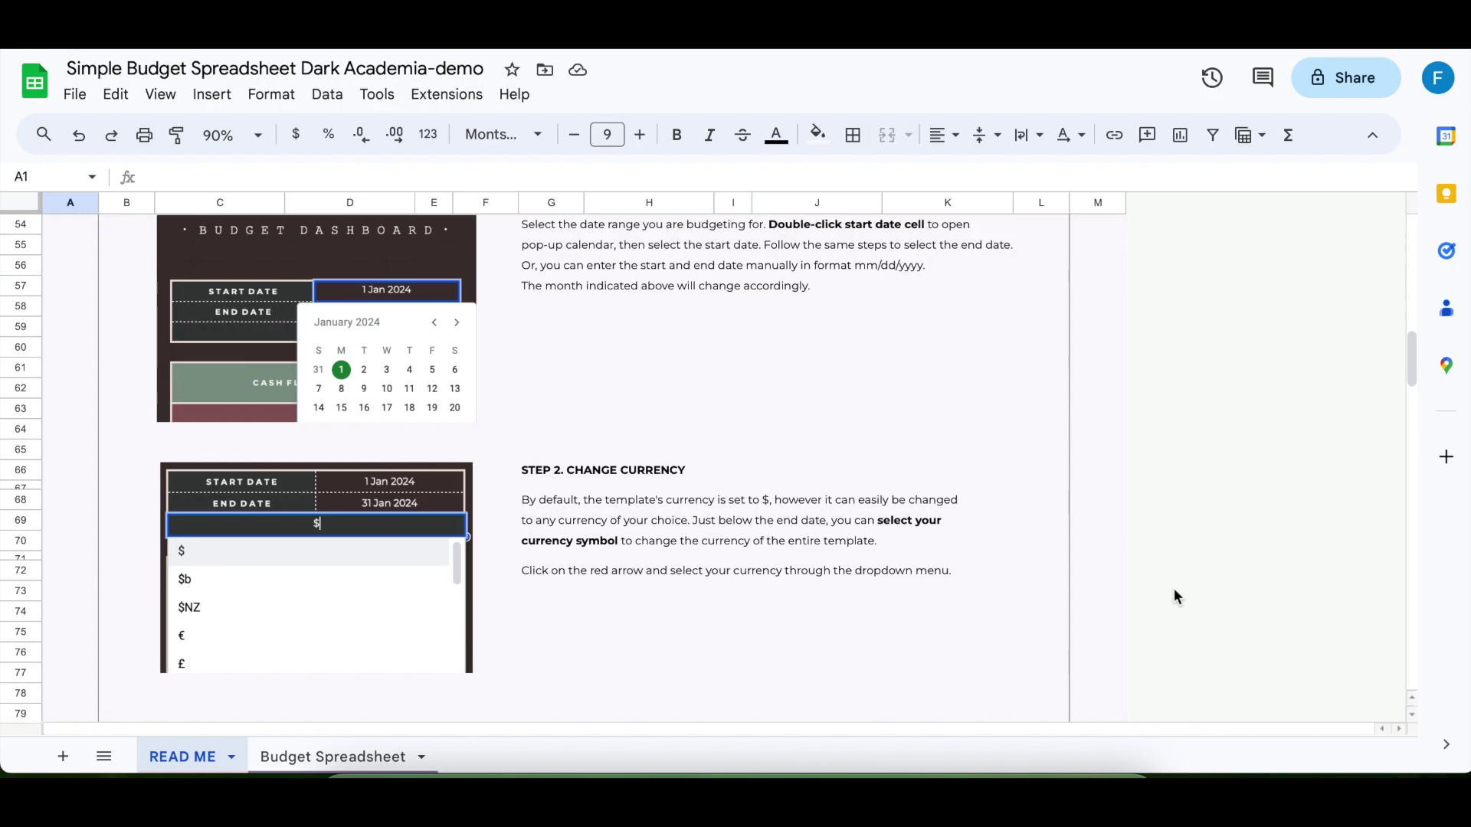
- Open the Budget Spreadsheet sheet and set the dashboard's start date to 1 Jun 2024
{"action": "left_click", "coordinate": [353, 756]}
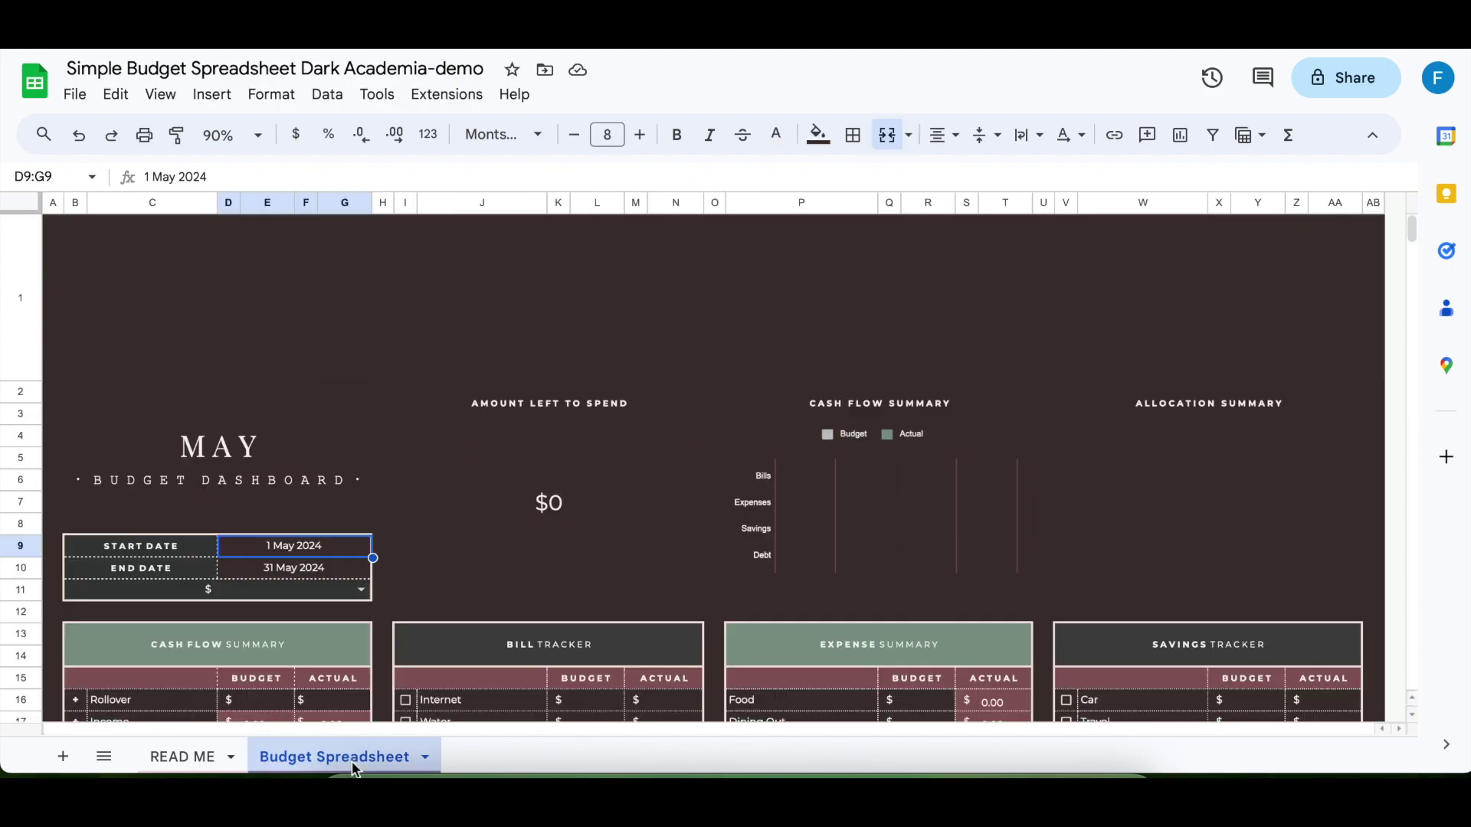
{"action": "scroll", "coordinate": [1103, 567], "scroll_direction": "down", "scroll_amount": 10}
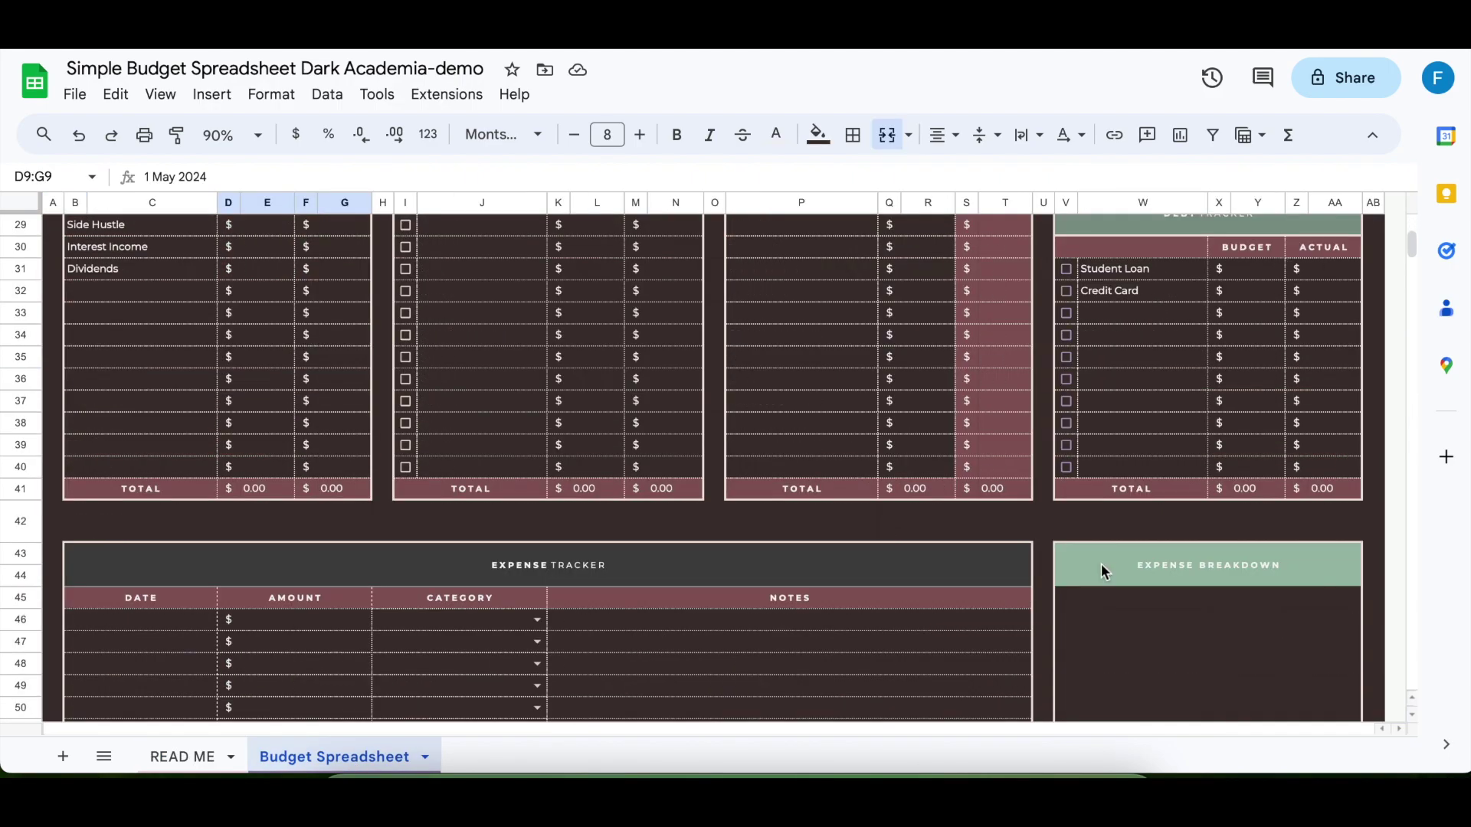
{"action": "scroll", "coordinate": [1099, 567], "scroll_direction": "up", "scroll_amount": 10}
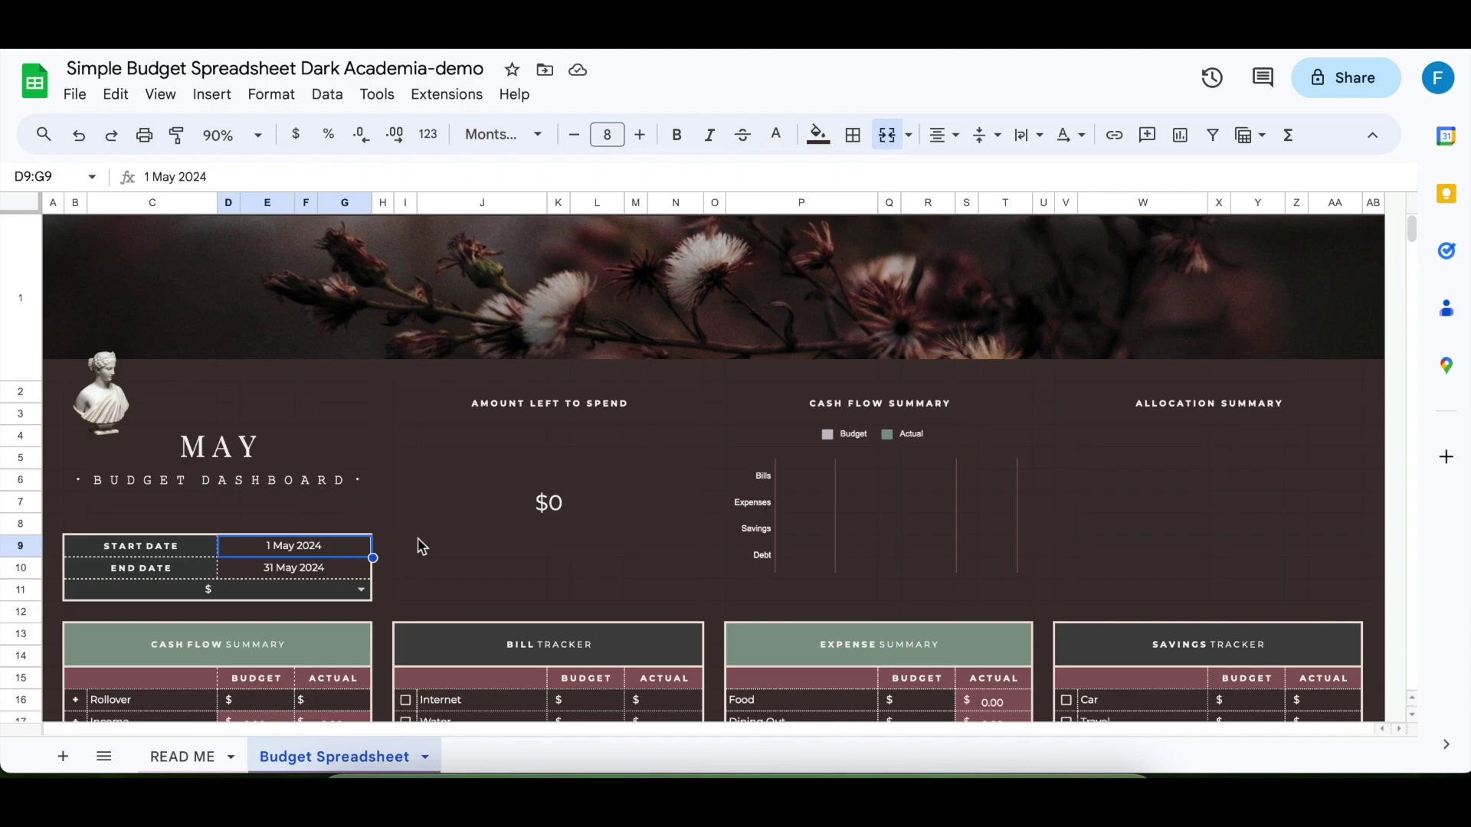
{"action": "double_click", "coordinate": [335, 553]}
{"action": "left_click", "coordinate": [370, 584]}
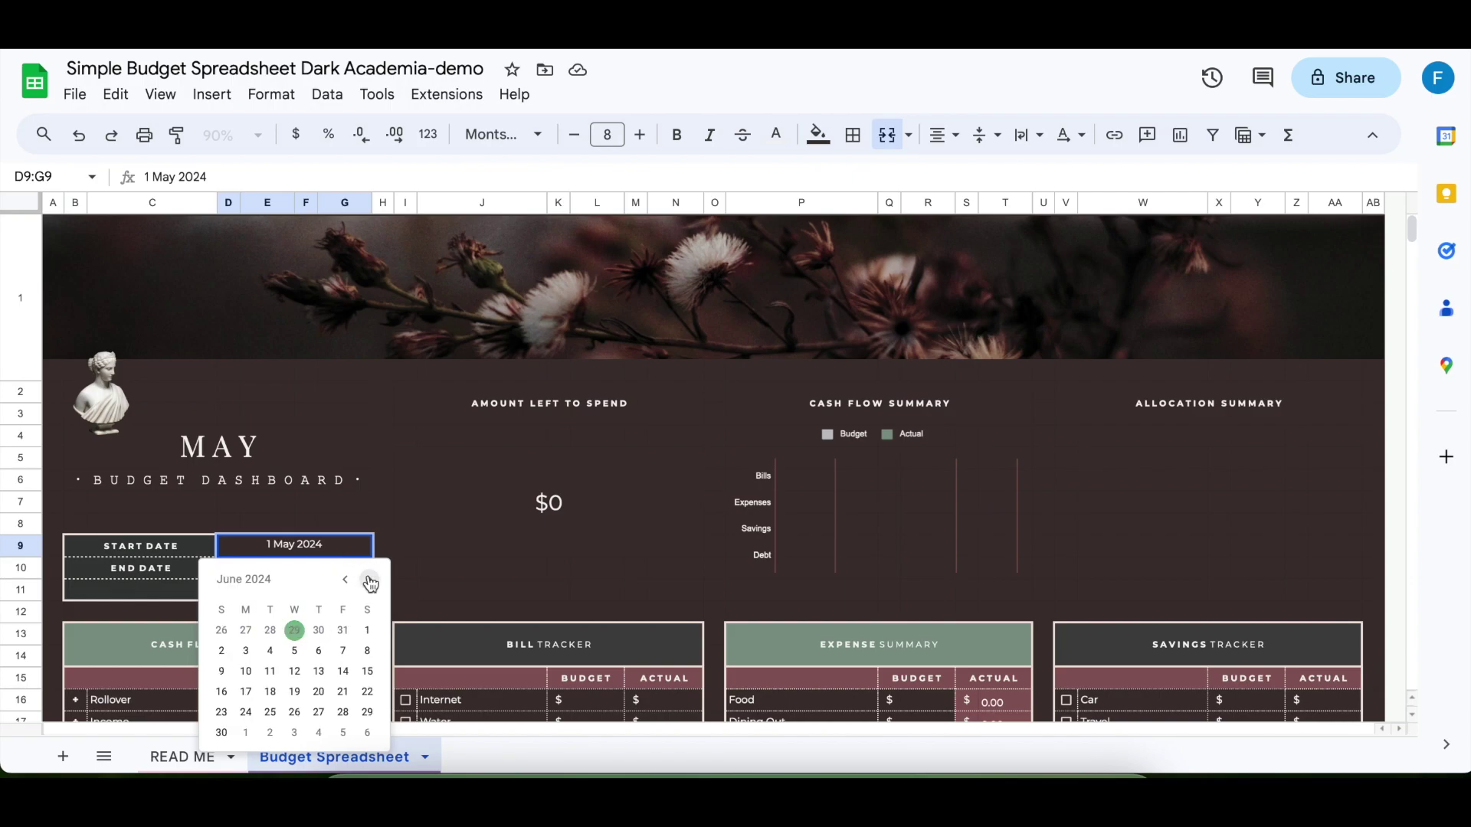
{"action": "left_click", "coordinate": [367, 631]}
- Set the dashboard's end date to 30 Jun 2024
{"action": "left_click", "coordinate": [315, 573]}
{"action": "double_click", "coordinate": [316, 573]}
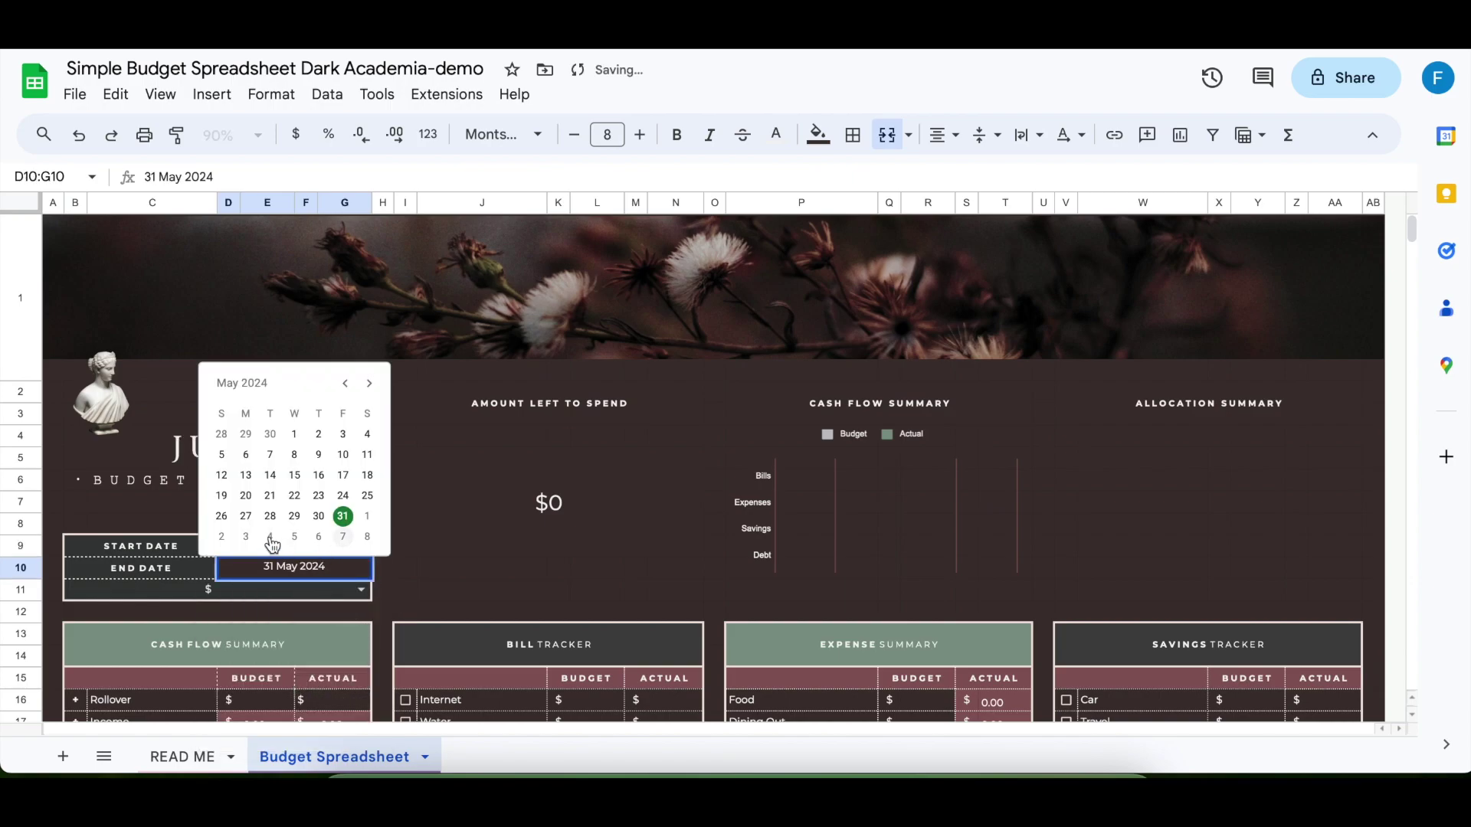
{"action": "left_click", "coordinate": [369, 383]}
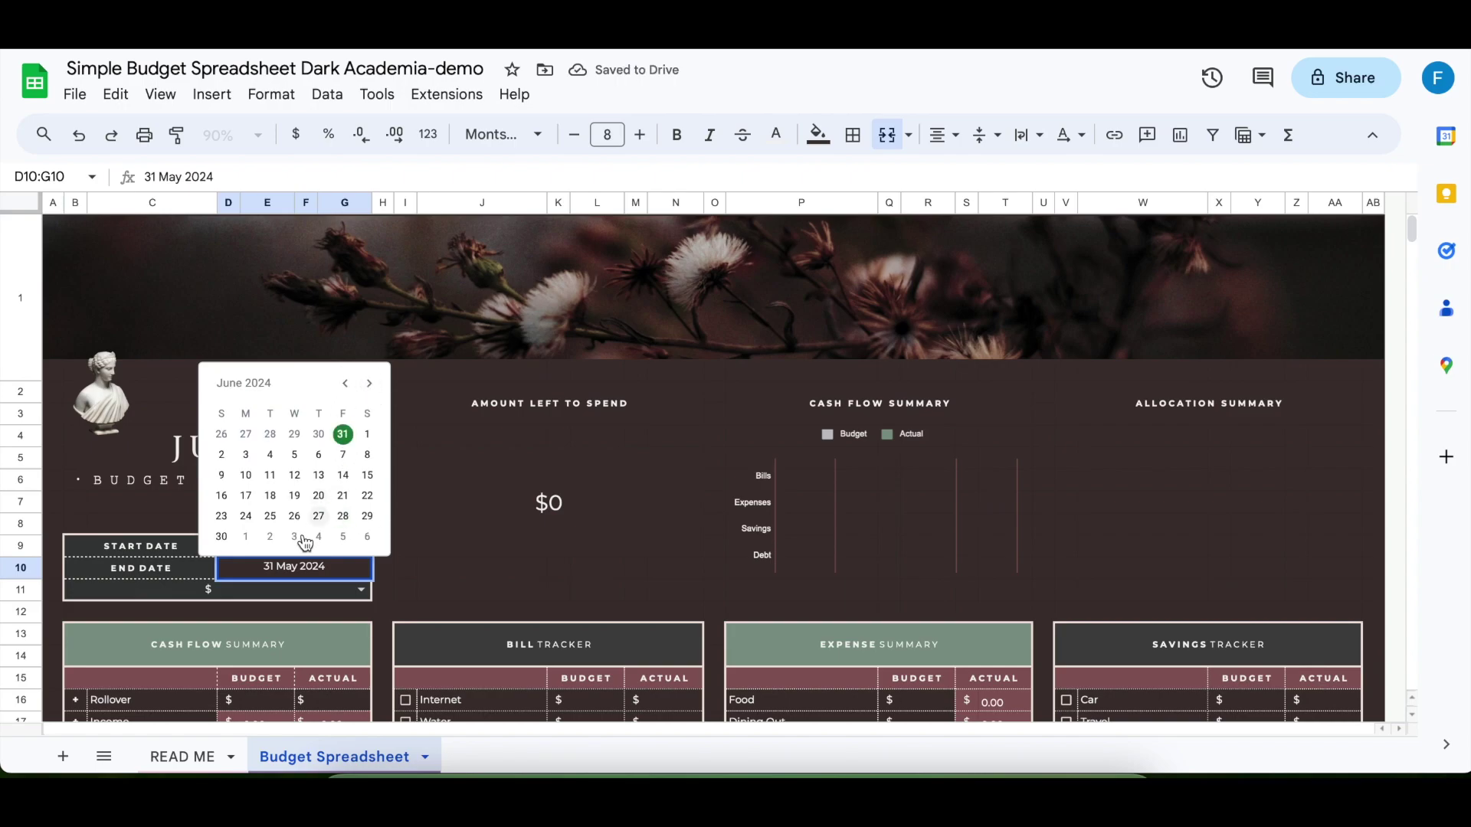
{"action": "left_click", "coordinate": [221, 536]}
{"action": "left_click", "coordinate": [388, 568]}
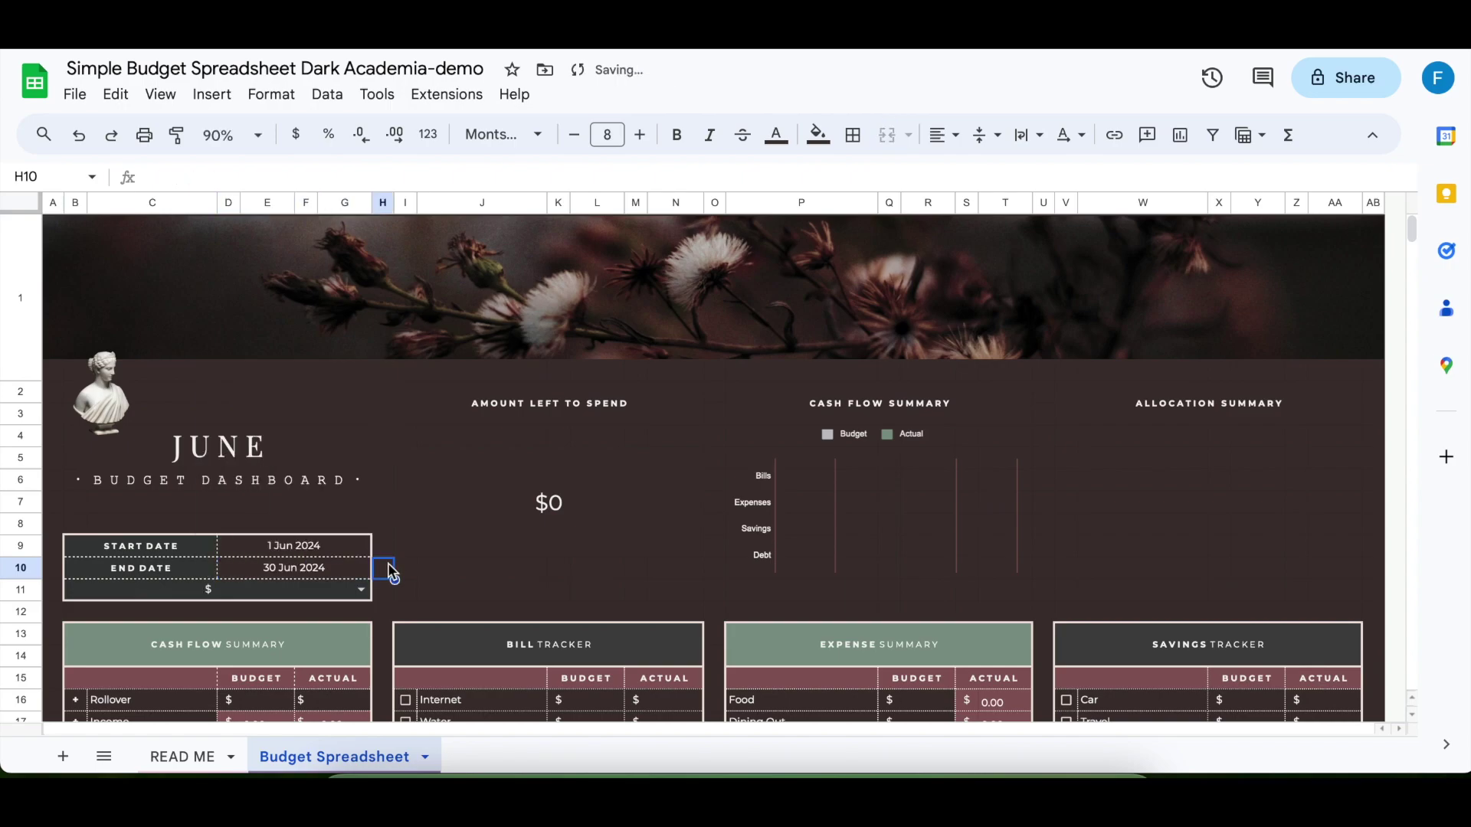
- Check the start date and month heading cells, and view the currency symbol choices below the end date without changing the currency
{"action": "left_click", "coordinate": [301, 552]}
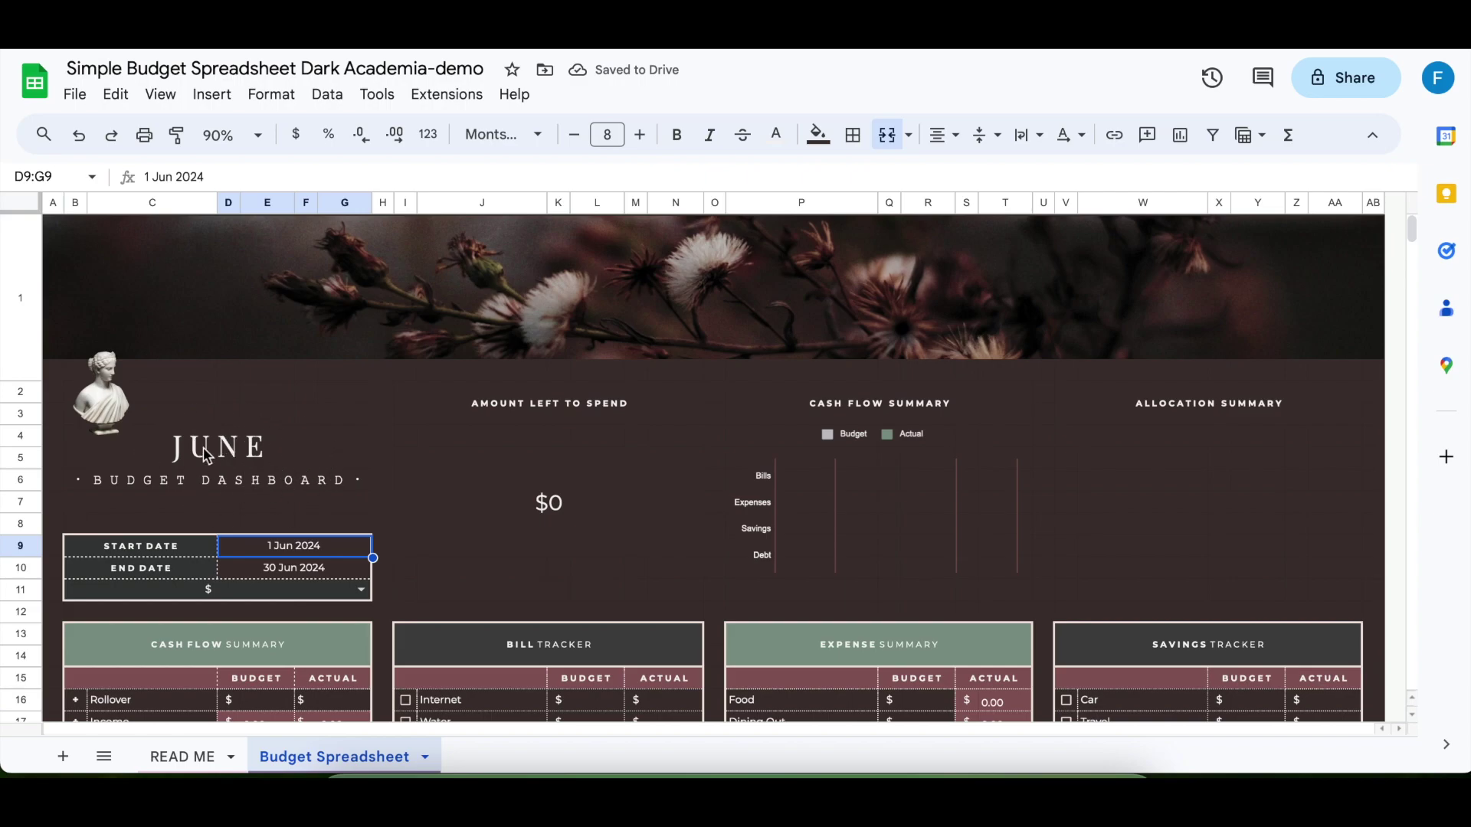
{"action": "left_click", "coordinate": [257, 460]}
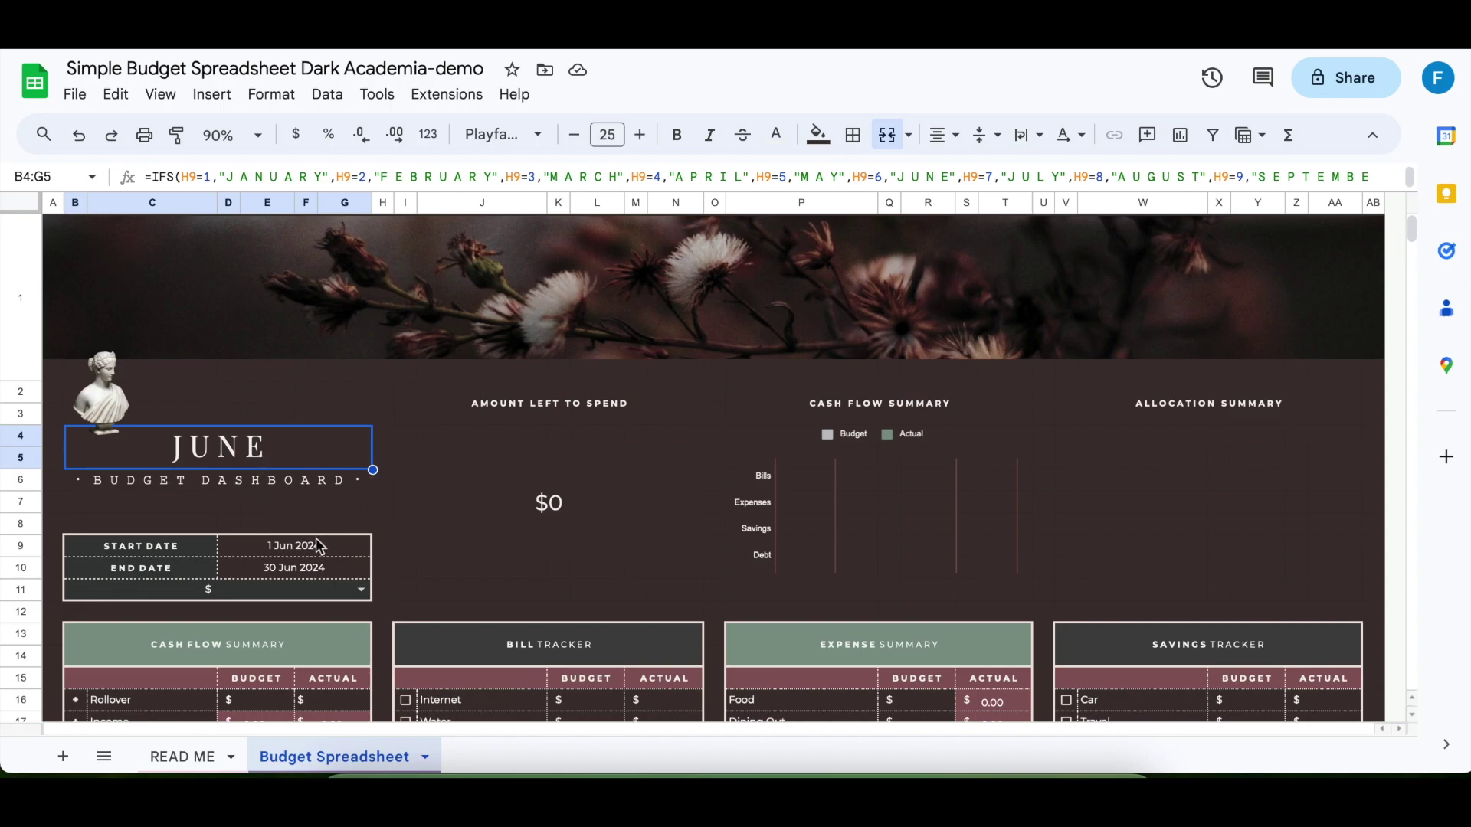
{"action": "left_click", "coordinate": [296, 593]}
{"action": "scroll", "coordinate": [296, 503], "scroll_direction": "down", "scroll_amount": 2}
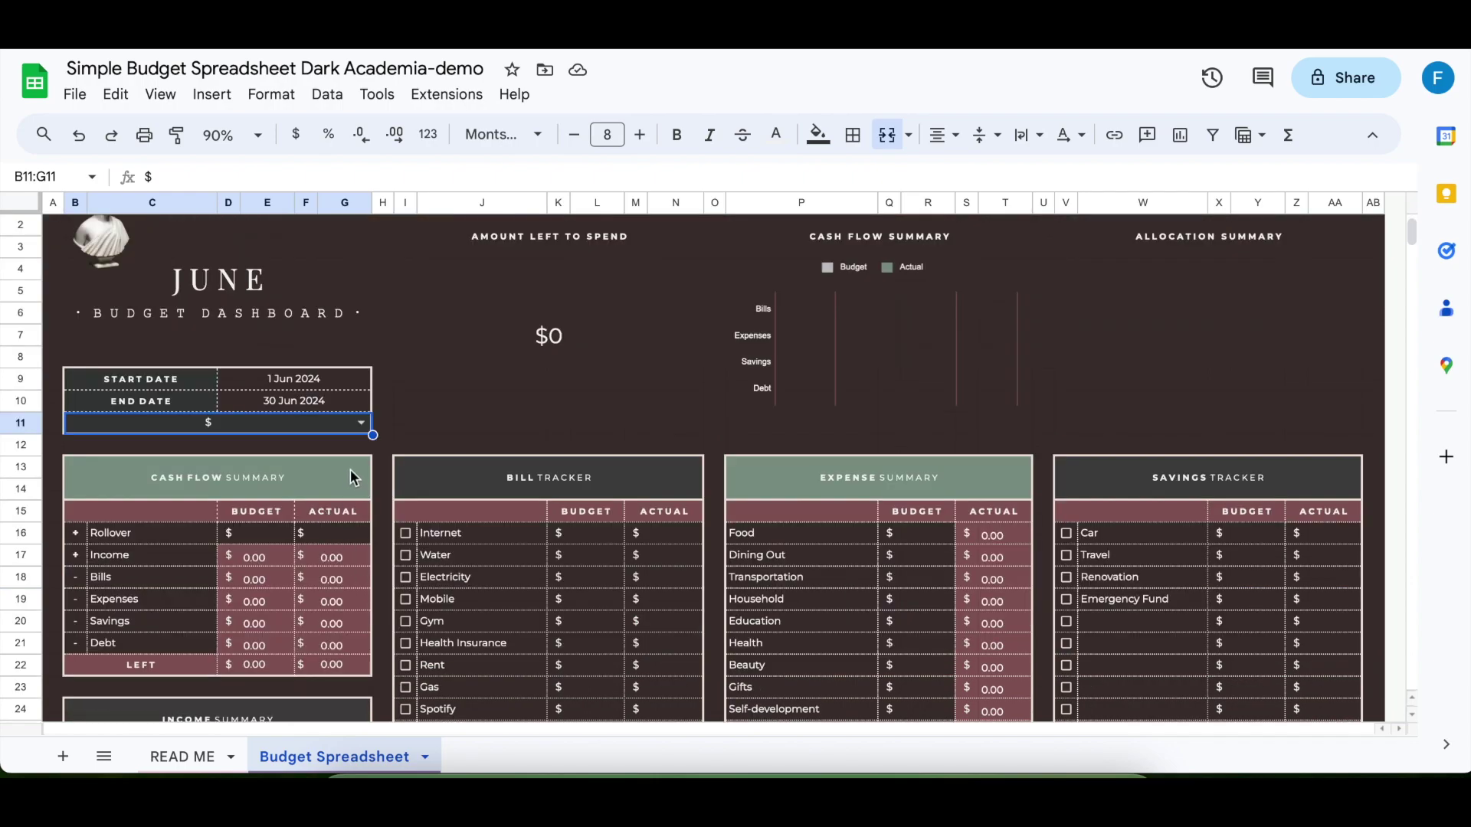
{"action": "left_click", "coordinate": [361, 424]}
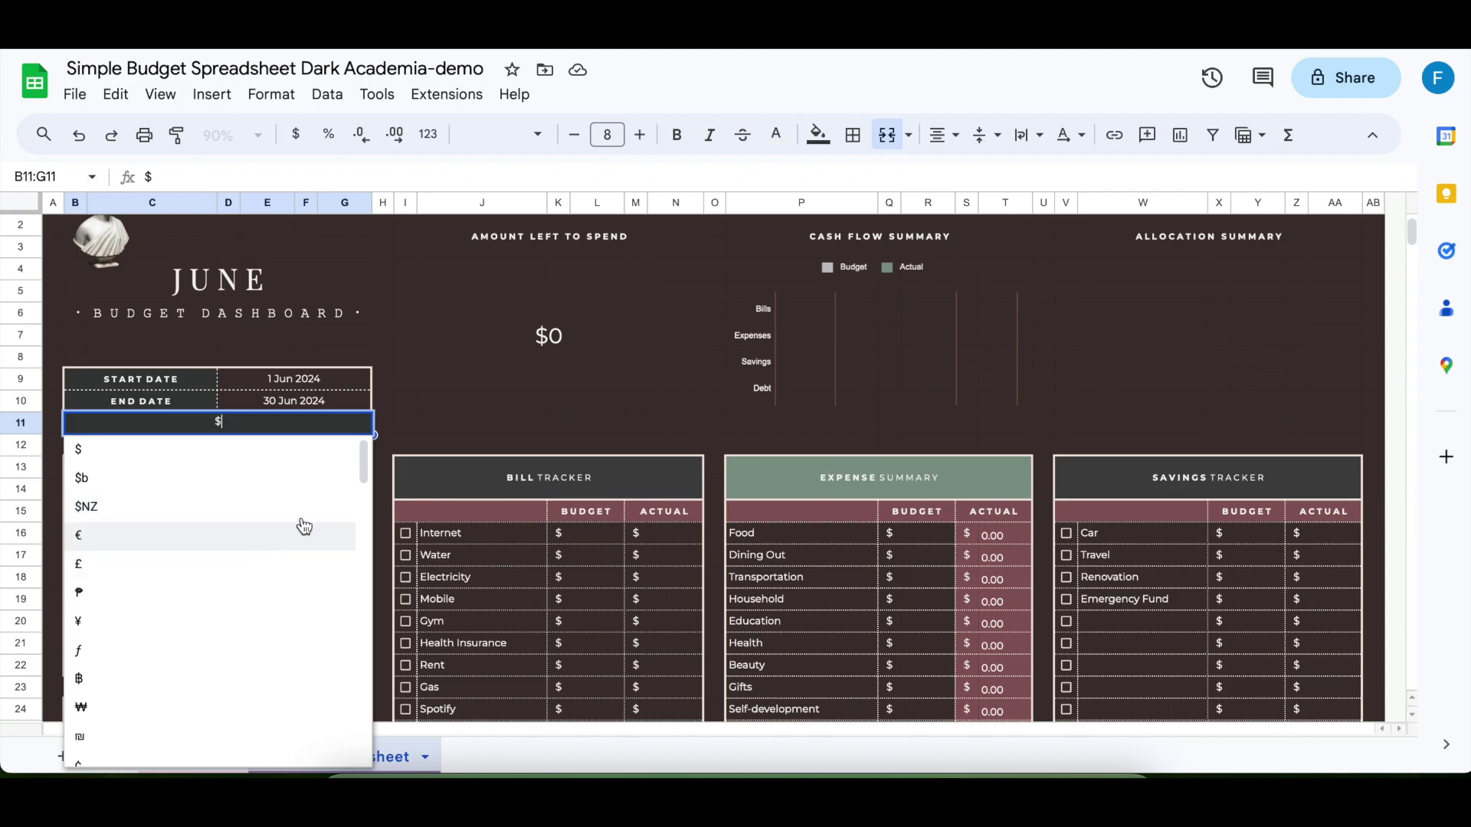
{"action": "left_click", "coordinate": [424, 407]}
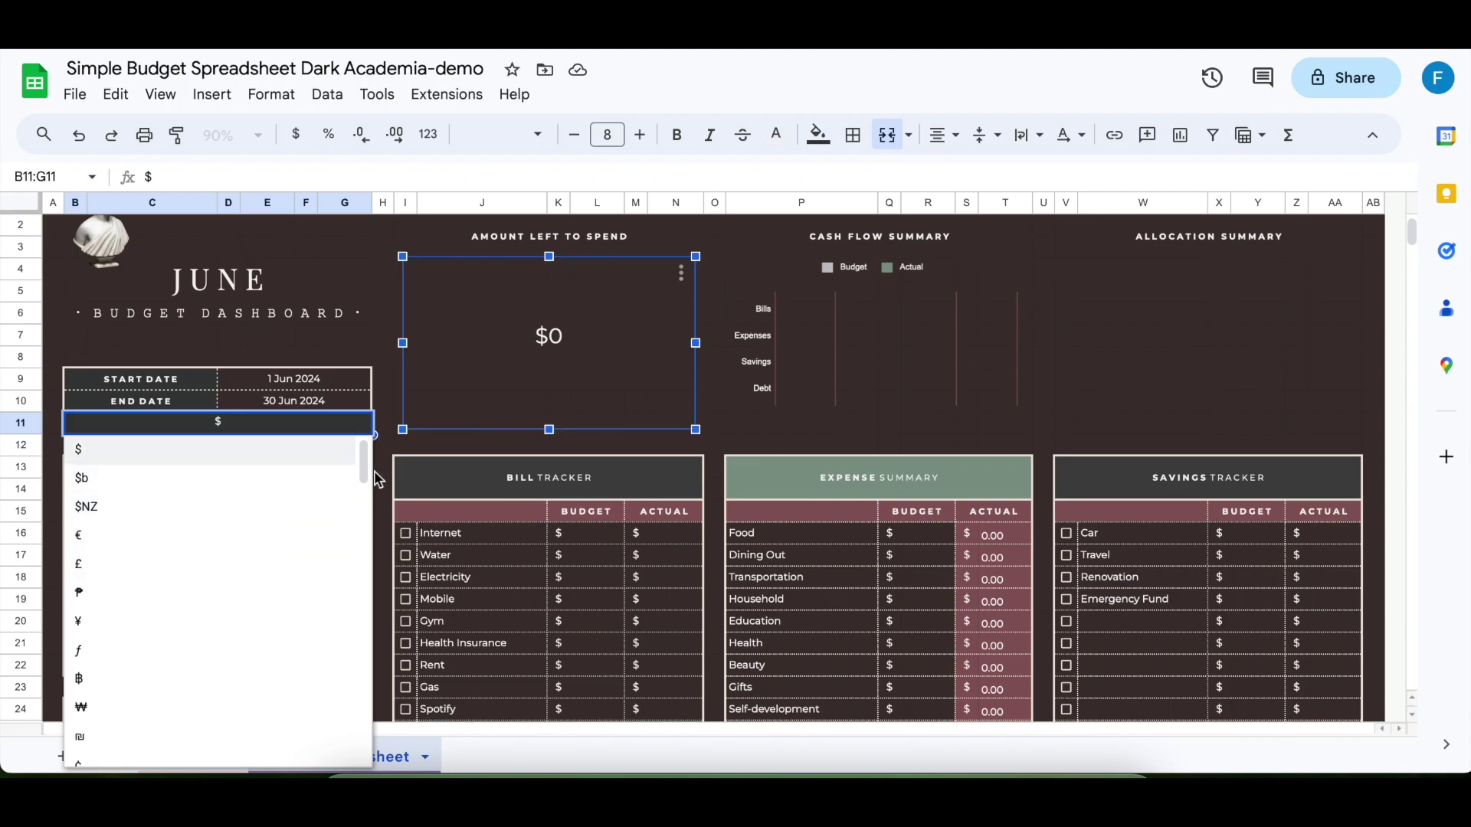
{"action": "left_click", "coordinate": [377, 586]}
- Enter 1500 as both the Budget and Actual amounts for Rollover in the Cash Flow Summary
{"action": "scroll", "coordinate": [331, 540], "scroll_direction": "down", "scroll_amount": 3}
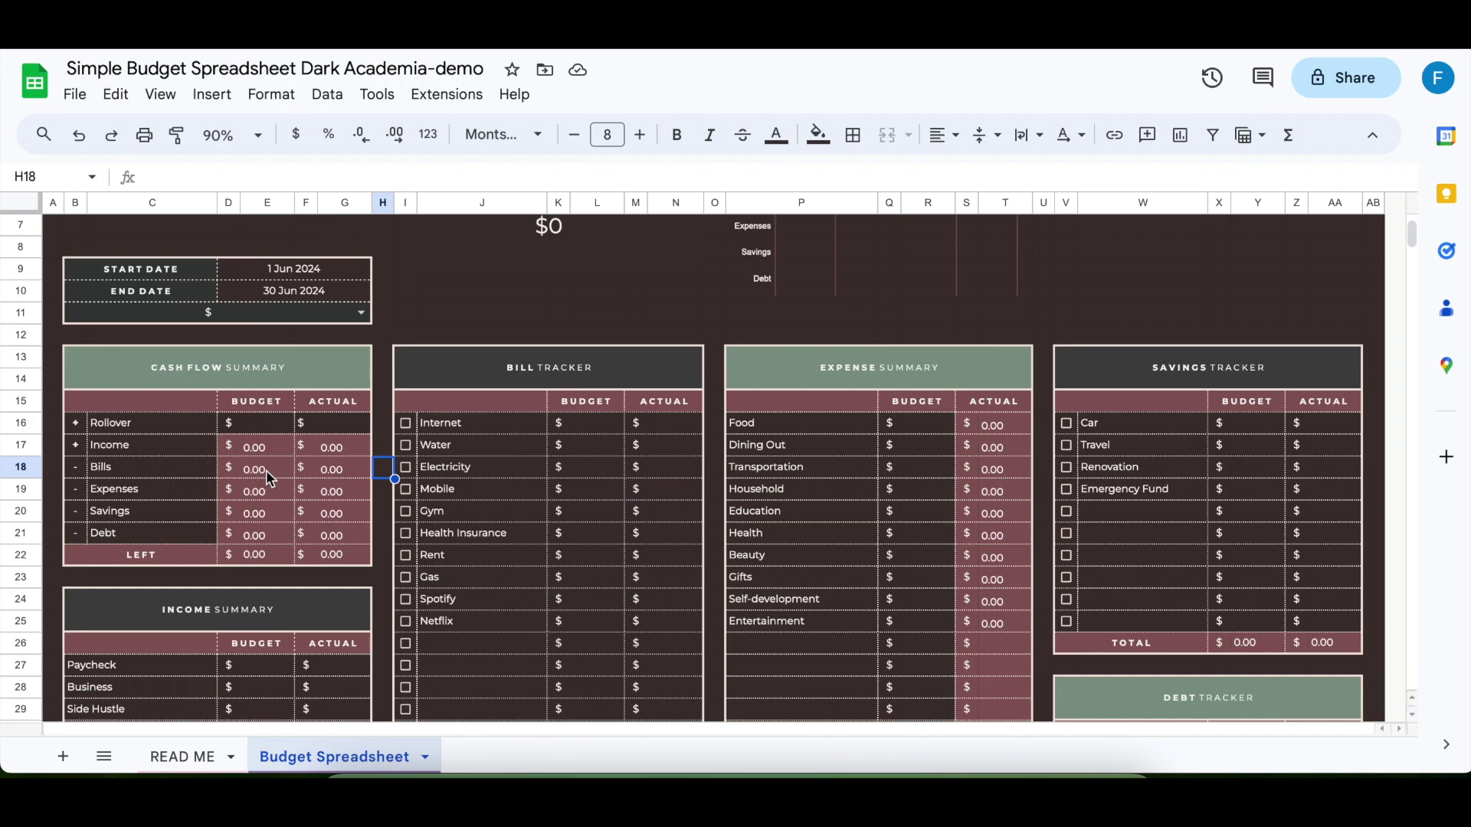
{"action": "left_click", "coordinate": [259, 429]}
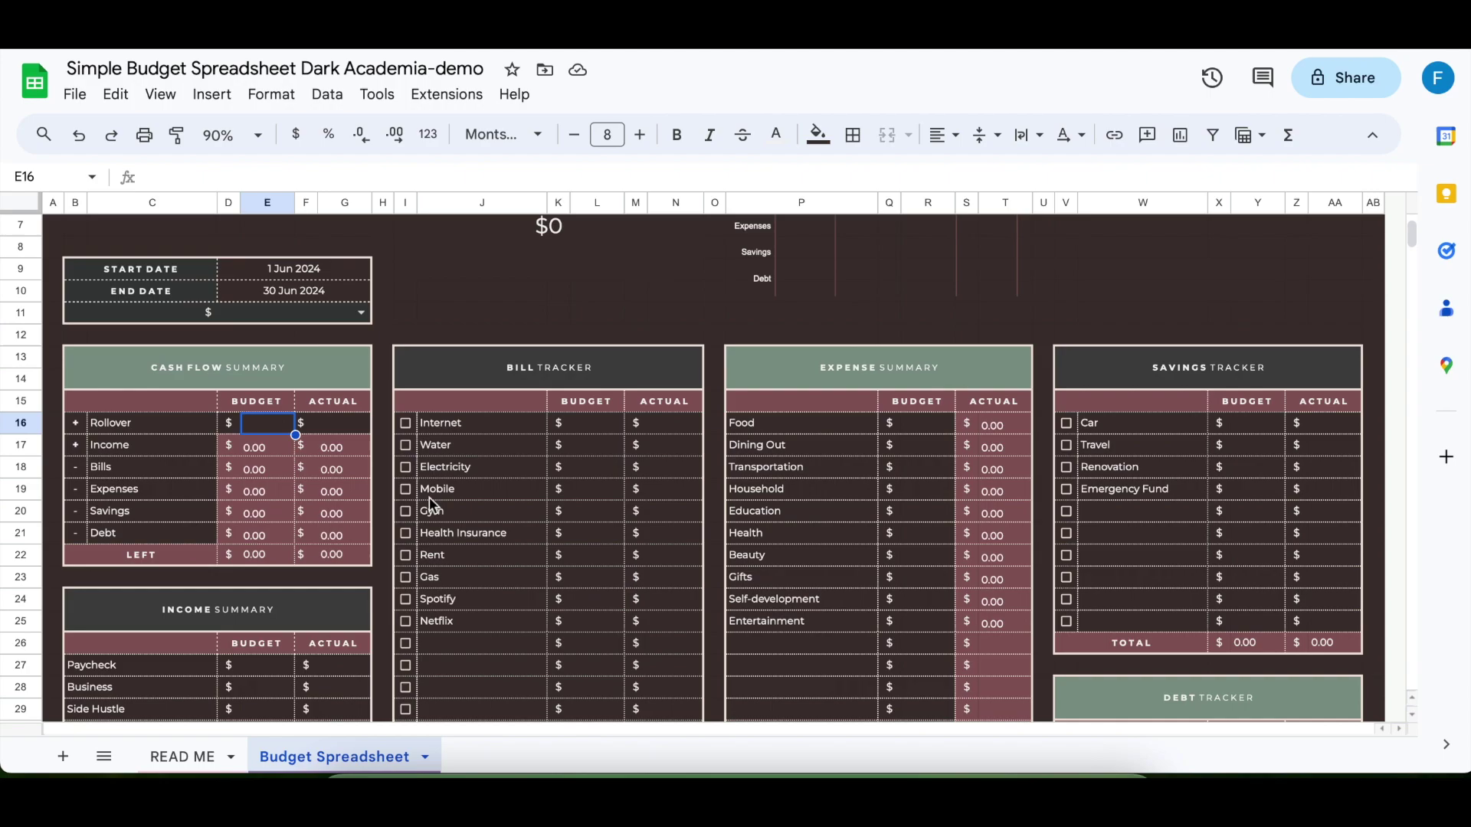
{"action": "scroll", "coordinate": [318, 468], "scroll_direction": "up", "scroll_amount": 5}
{"action": "scroll", "coordinate": [324, 484], "scroll_direction": "down", "scroll_amount": 5}
{"action": "scroll", "coordinate": [324, 484], "scroll_direction": "up", "scroll_amount": 1}
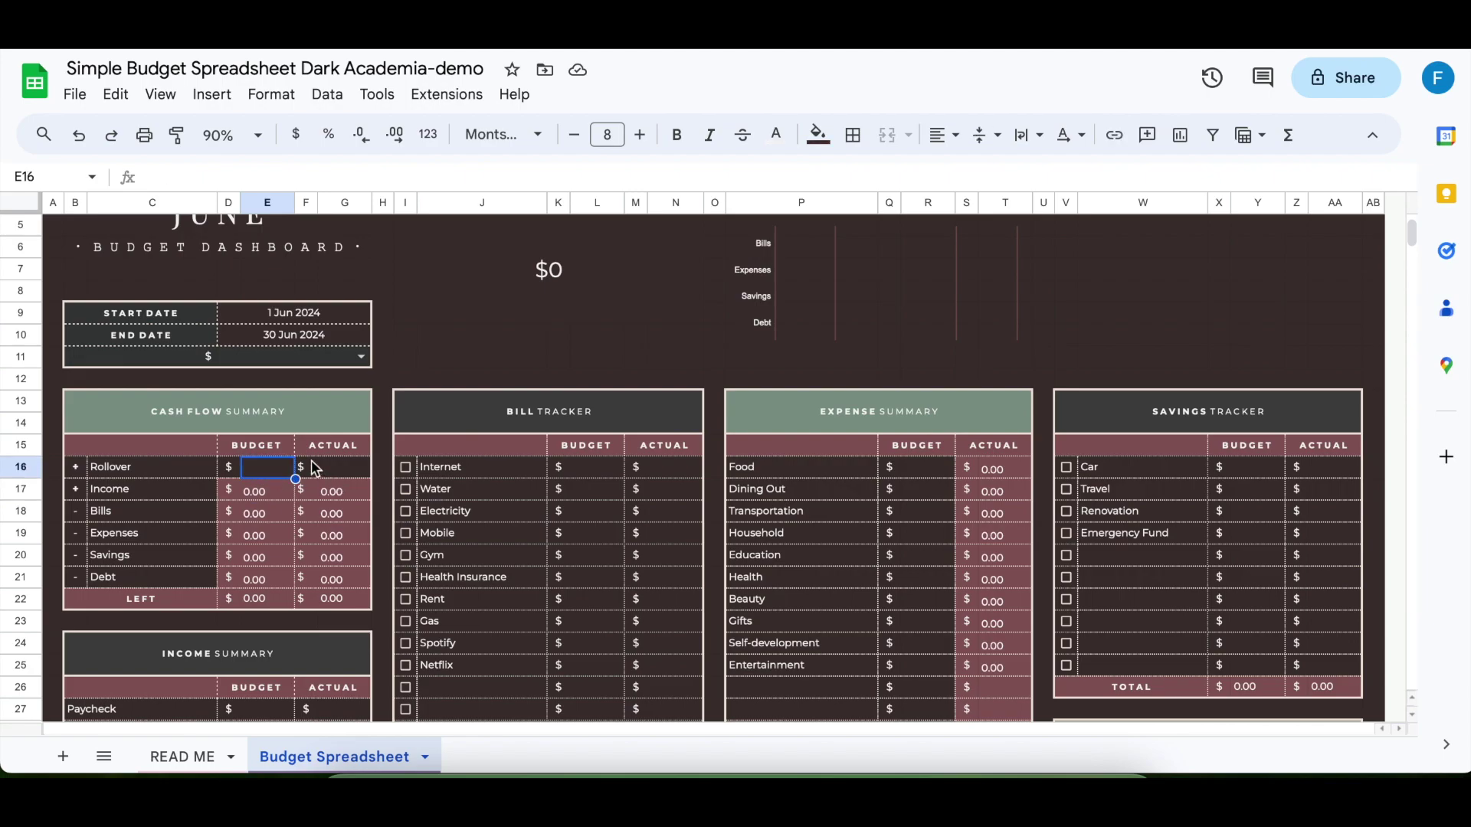
{"action": "scroll", "coordinate": [203, 430], "scroll_direction": "up", "scroll_amount": 1}
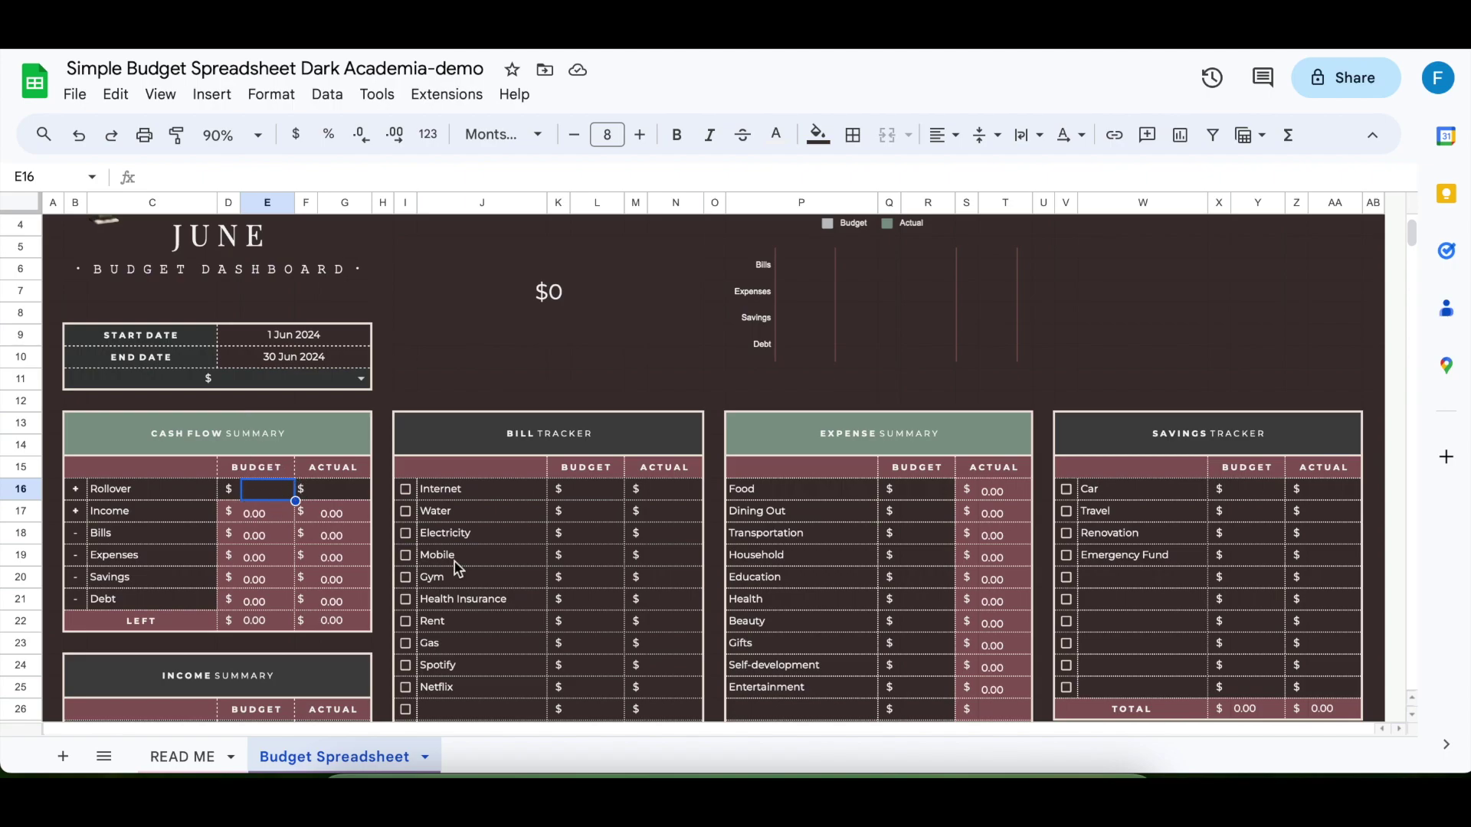
{"action": "type", "text": "1500"}
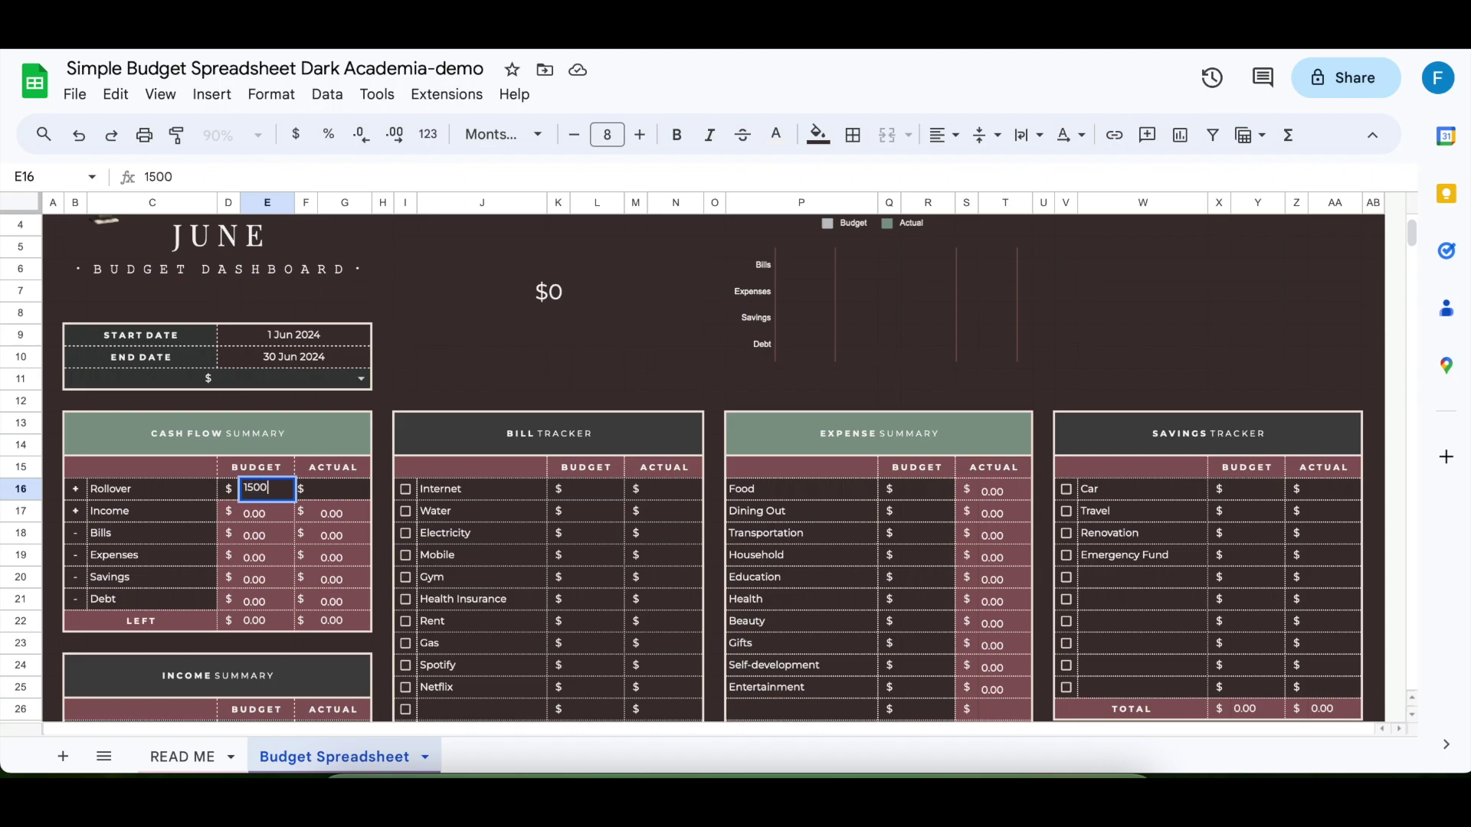
{"action": "left_click", "coordinate": [360, 491]}
{"action": "type", "text": "1"}
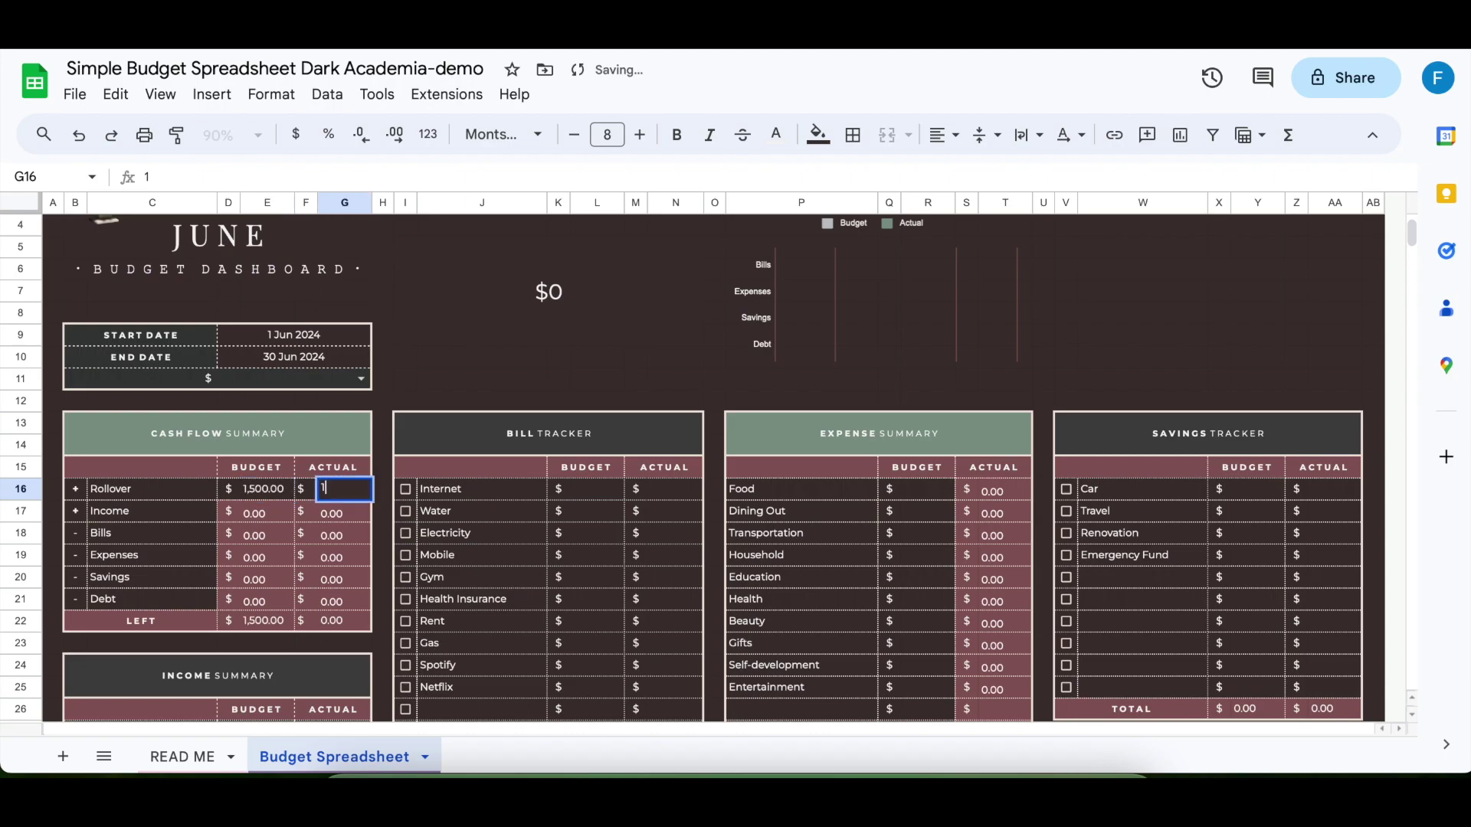
{"action": "type", "text": "500"}
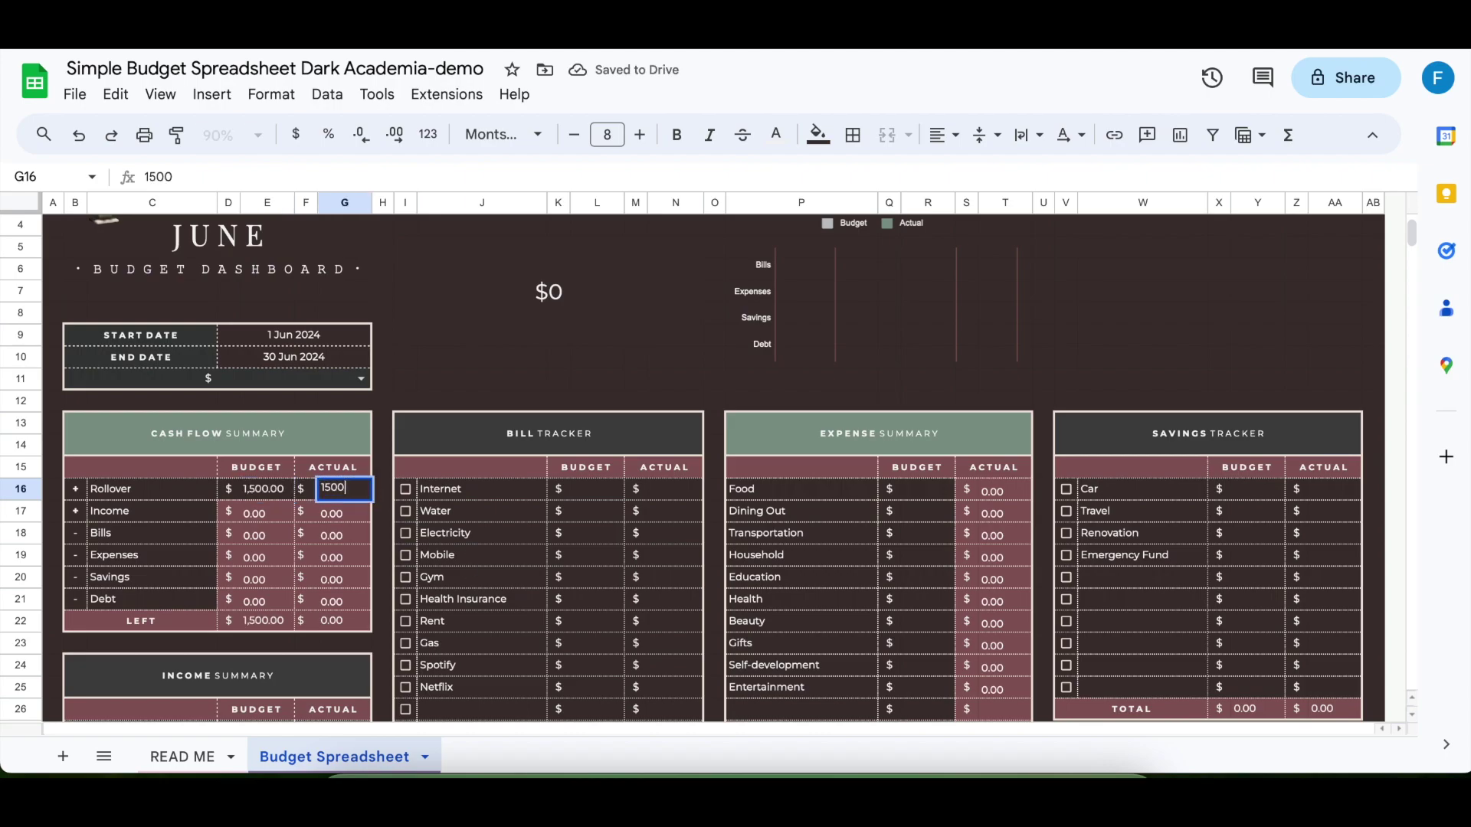
{"action": "left_click", "coordinate": [363, 540]}
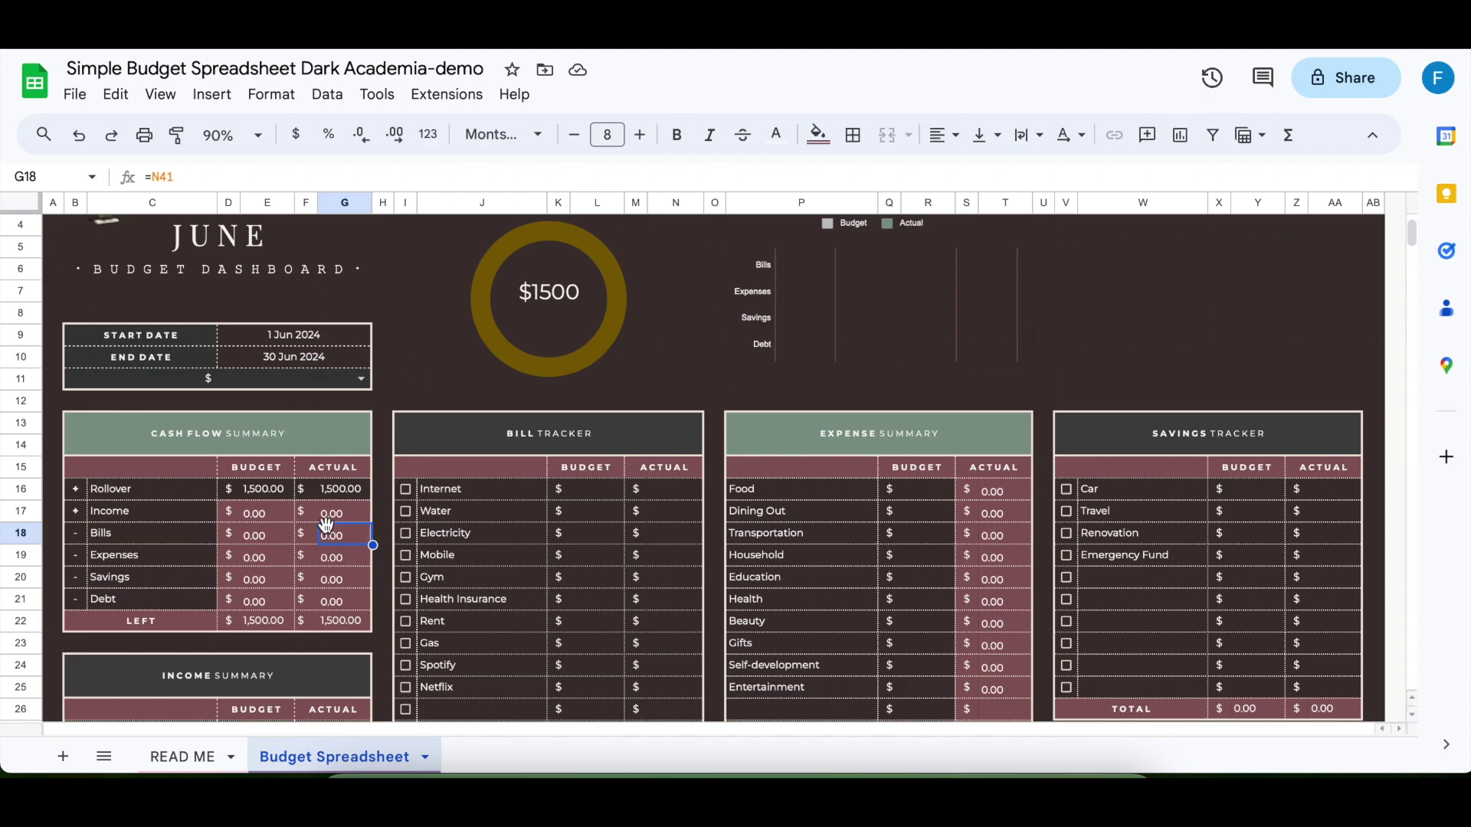
- Examine the Expense Breakdown table, the Cash Flow Summary's Income and Bills rows, and the Paycheck row of the Income Summary
{"action": "scroll", "coordinate": [380, 599], "scroll_direction": "down", "scroll_amount": 1}
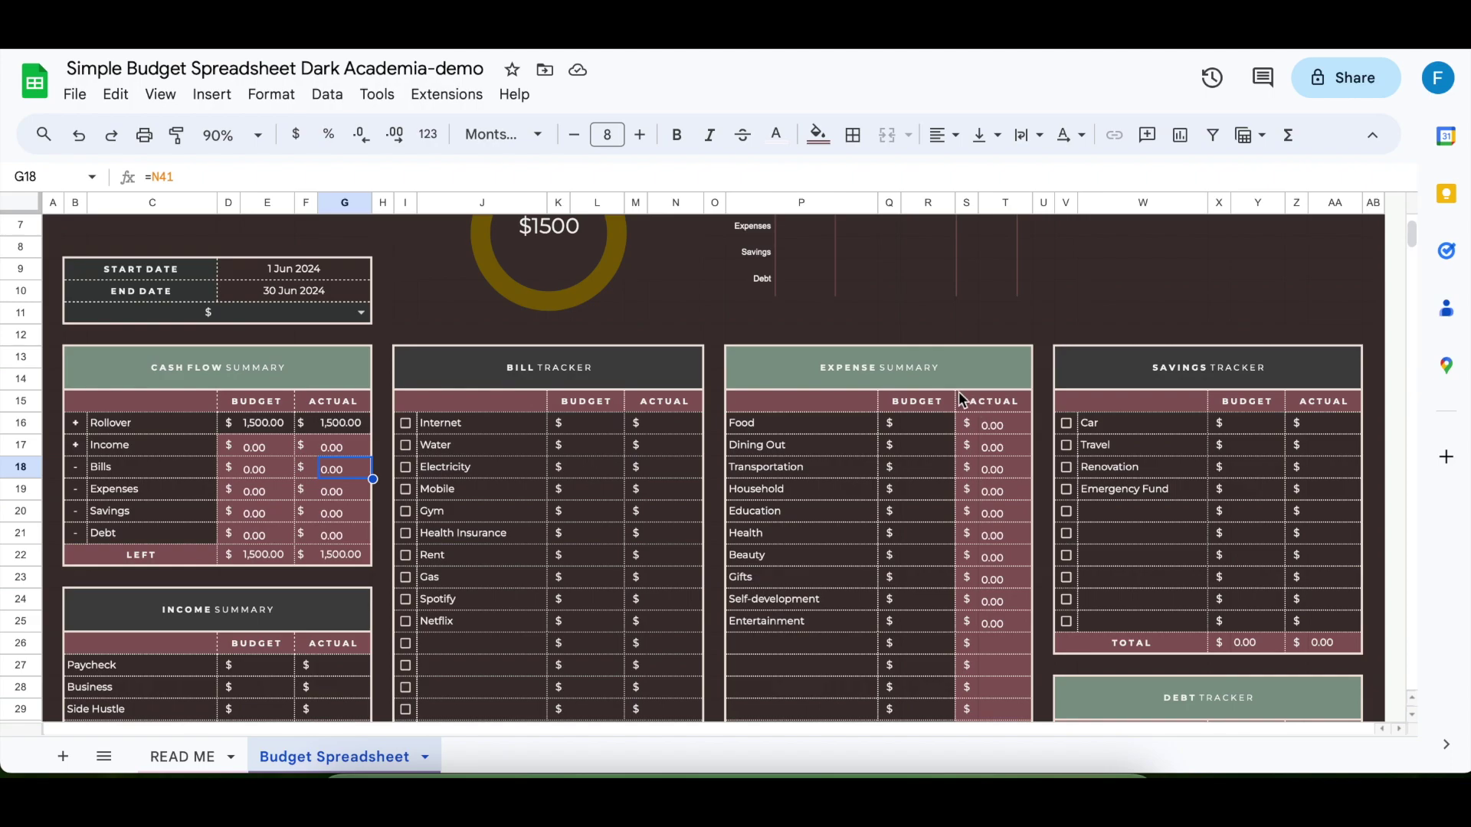
{"action": "scroll", "coordinate": [971, 545], "scroll_direction": "down", "scroll_amount": 15}
{"action": "scroll", "coordinate": [971, 545], "scroll_direction": "up", "scroll_amount": 2}
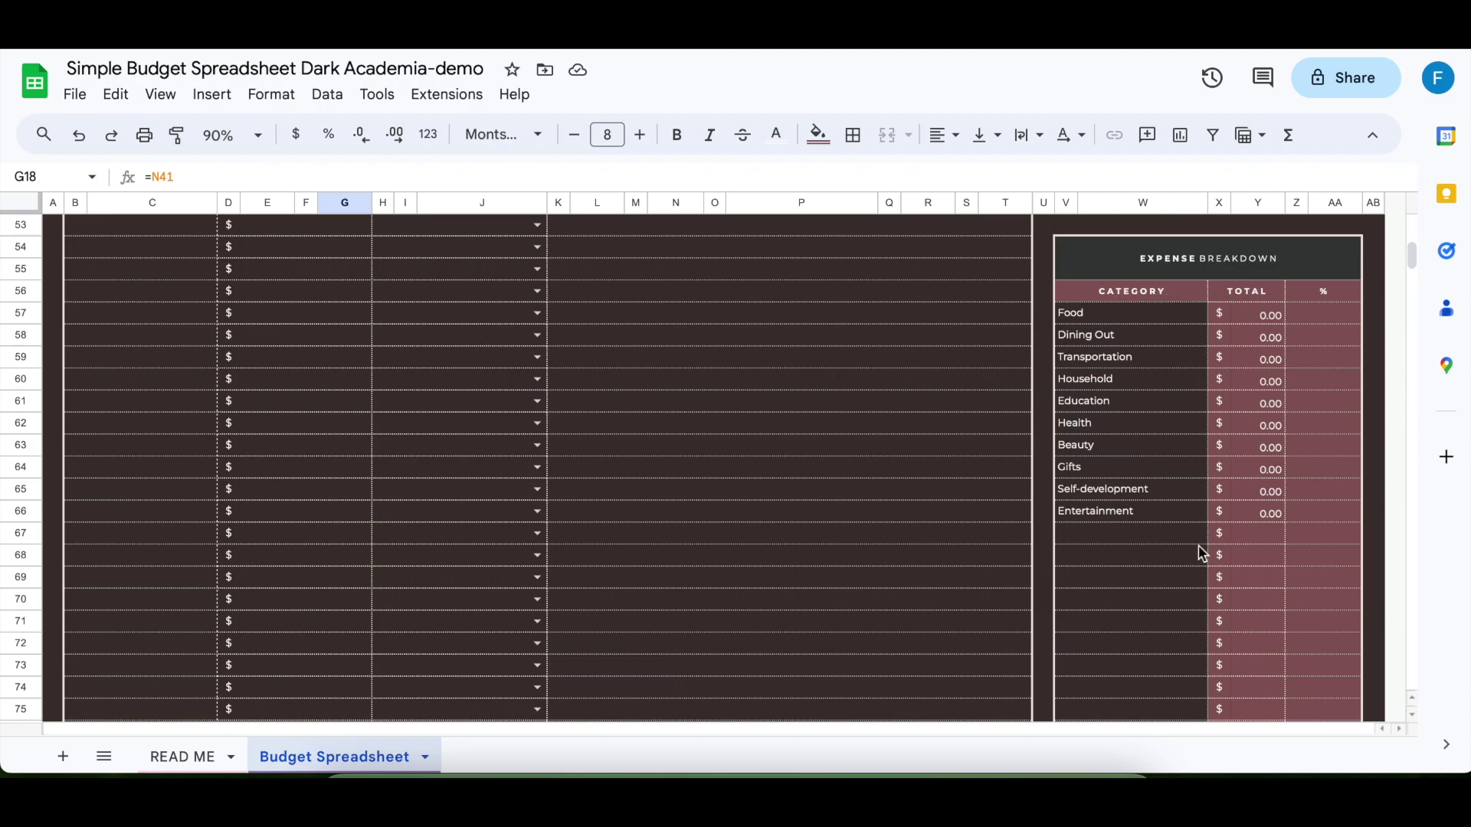
{"action": "scroll", "coordinate": [1281, 503], "scroll_direction": "up", "scroll_amount": 14}
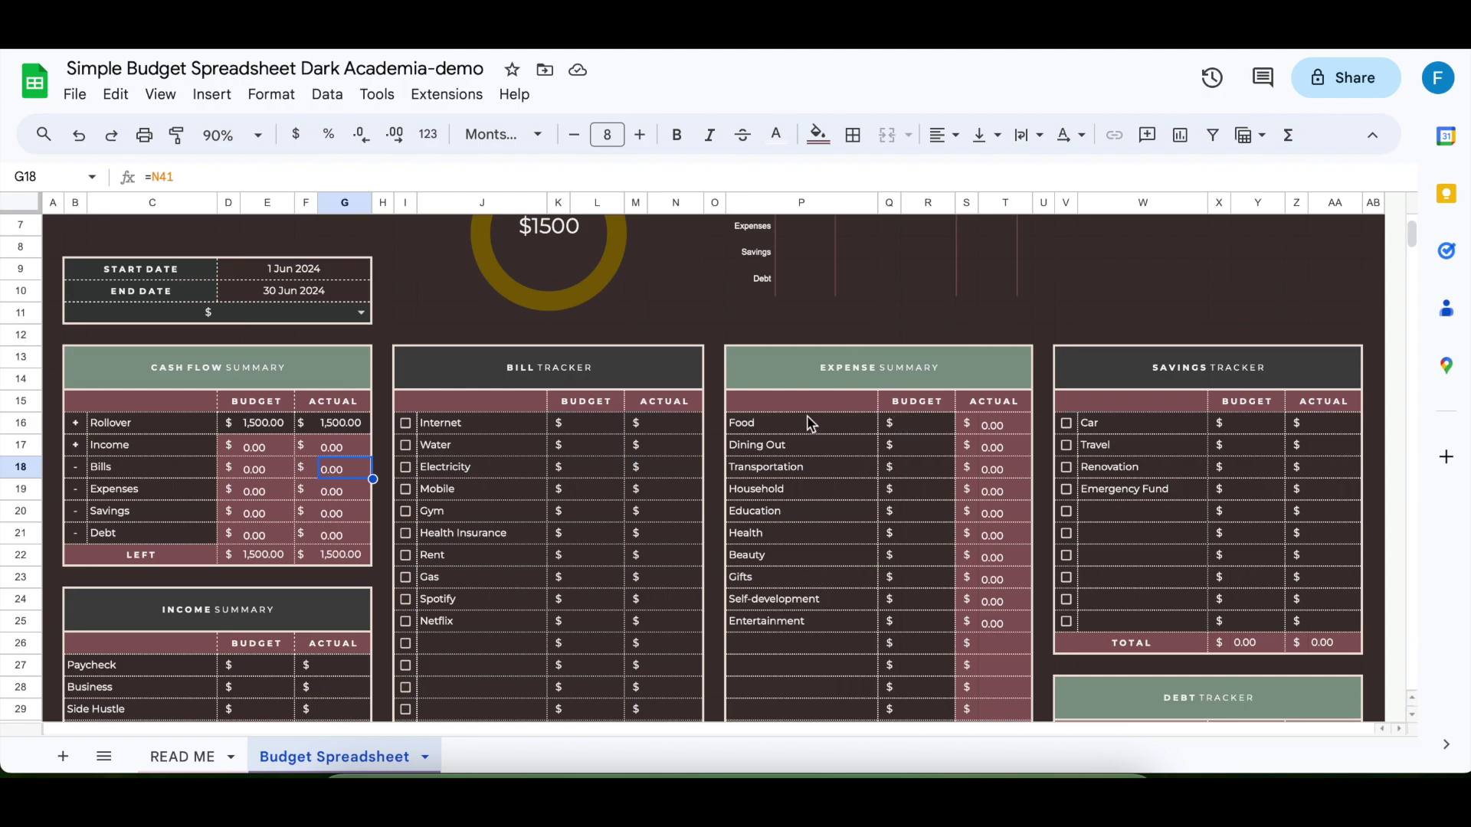
{"action": "left_click", "coordinate": [353, 450]}
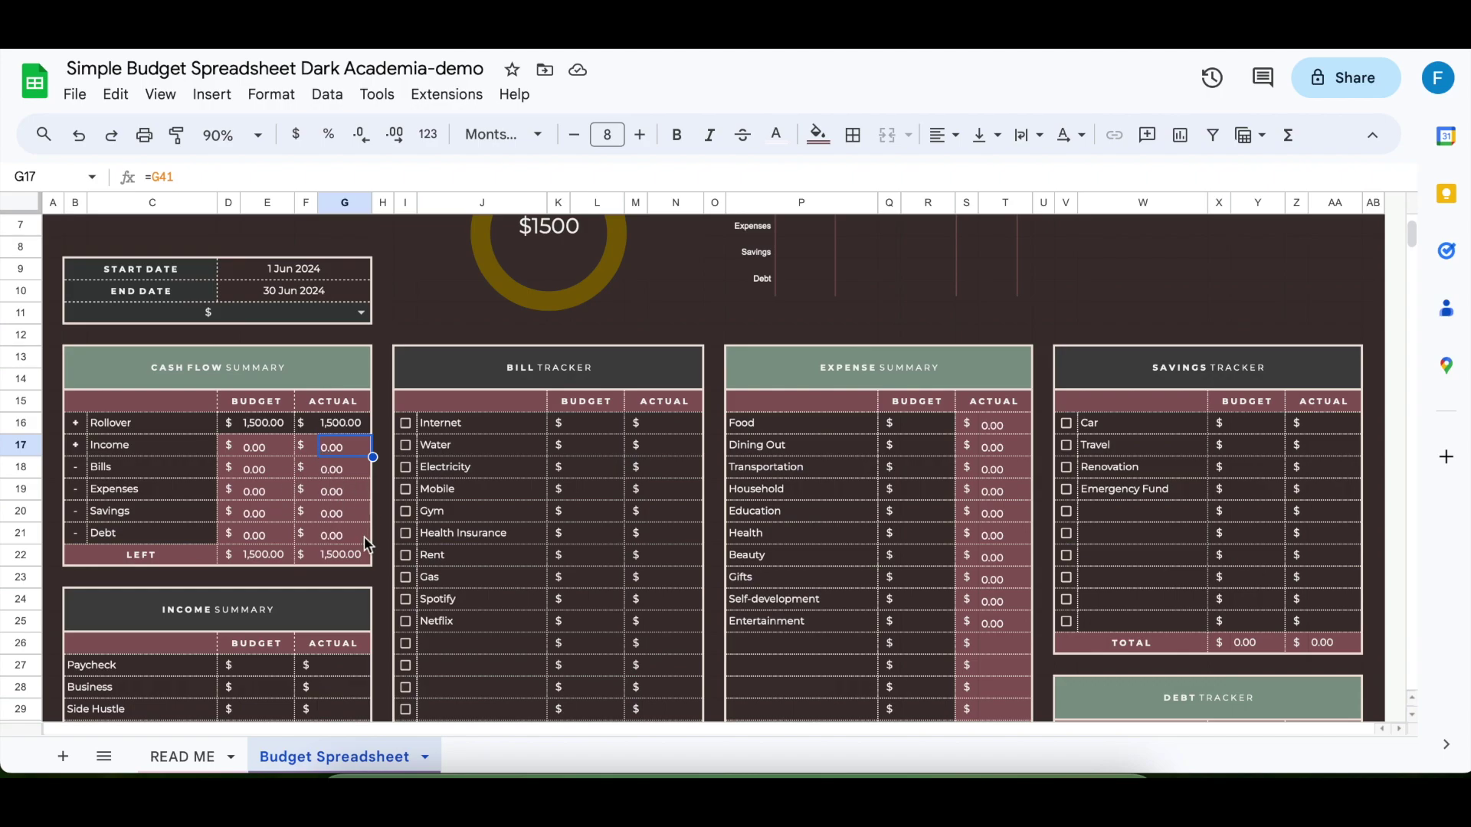
{"action": "left_click", "coordinate": [260, 447]}
{"action": "left_click", "coordinate": [352, 448]}
{"action": "left_click", "coordinate": [136, 450]}
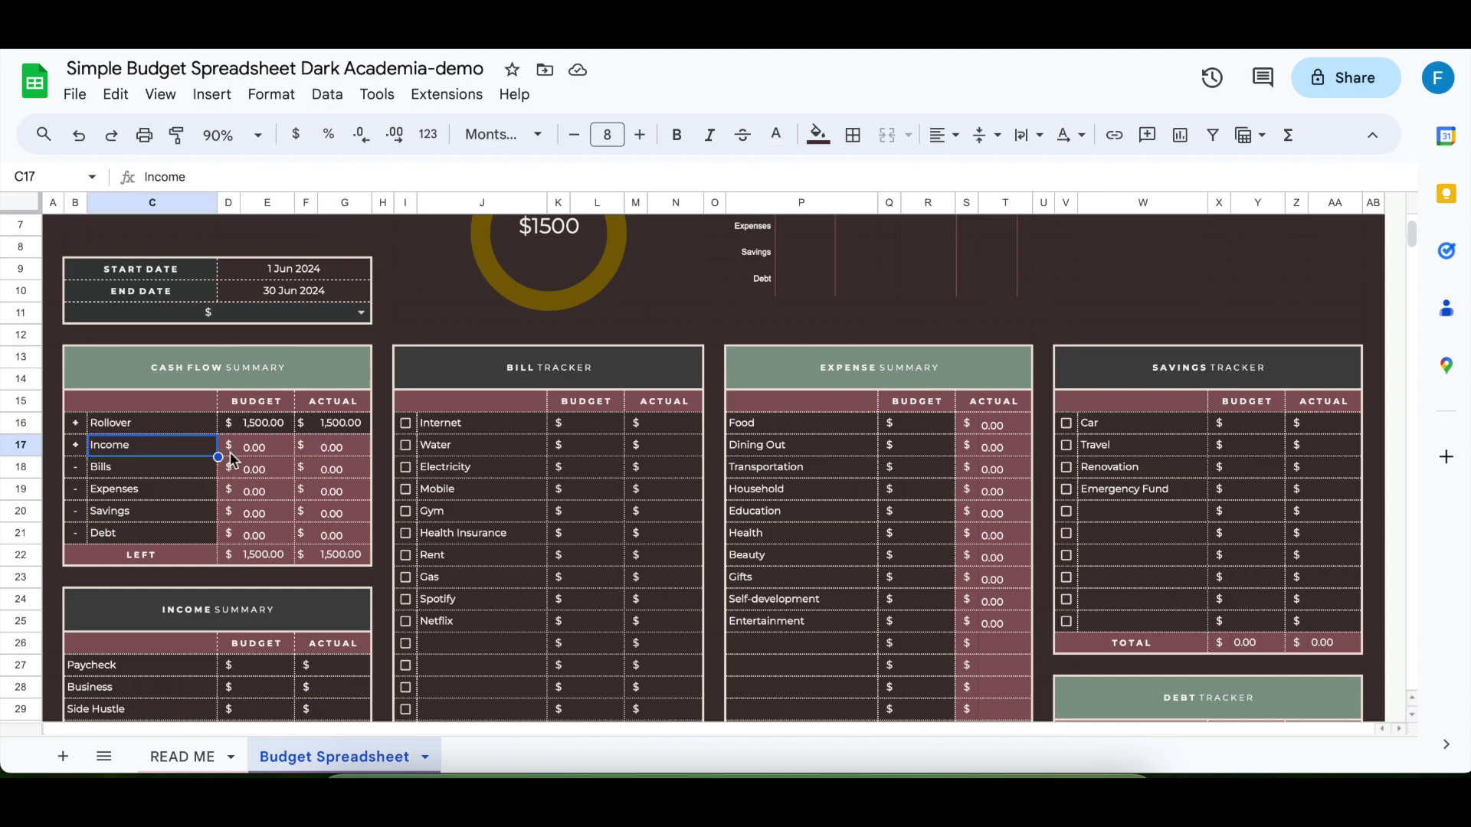
{"action": "left_click", "coordinate": [238, 460]}
{"action": "left_click", "coordinate": [337, 459]}
{"action": "left_click", "coordinate": [167, 459]}
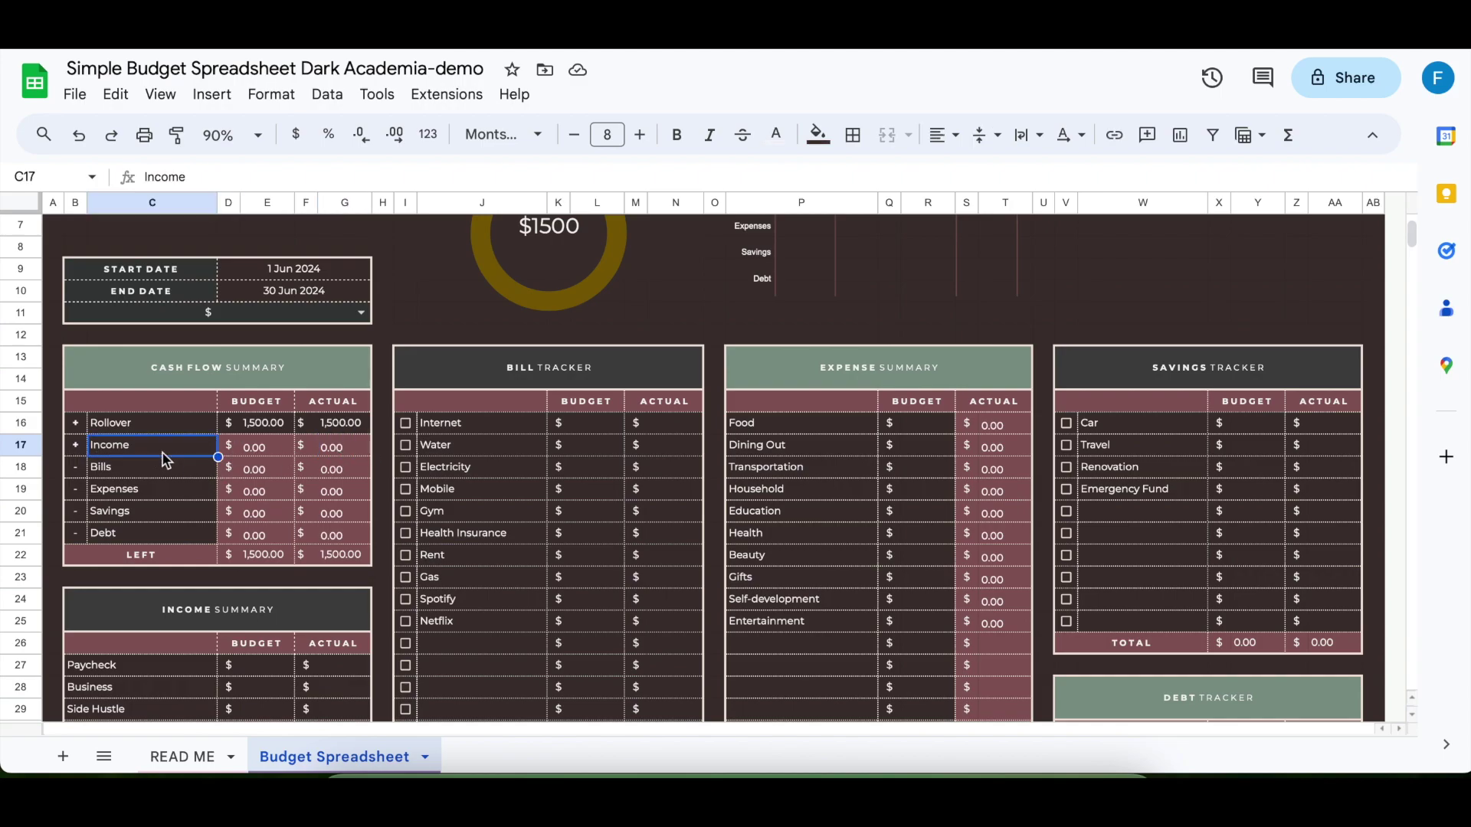
{"action": "left_click", "coordinate": [313, 453]}
{"action": "scroll", "coordinate": [364, 617], "scroll_direction": "down", "scroll_amount": 1}
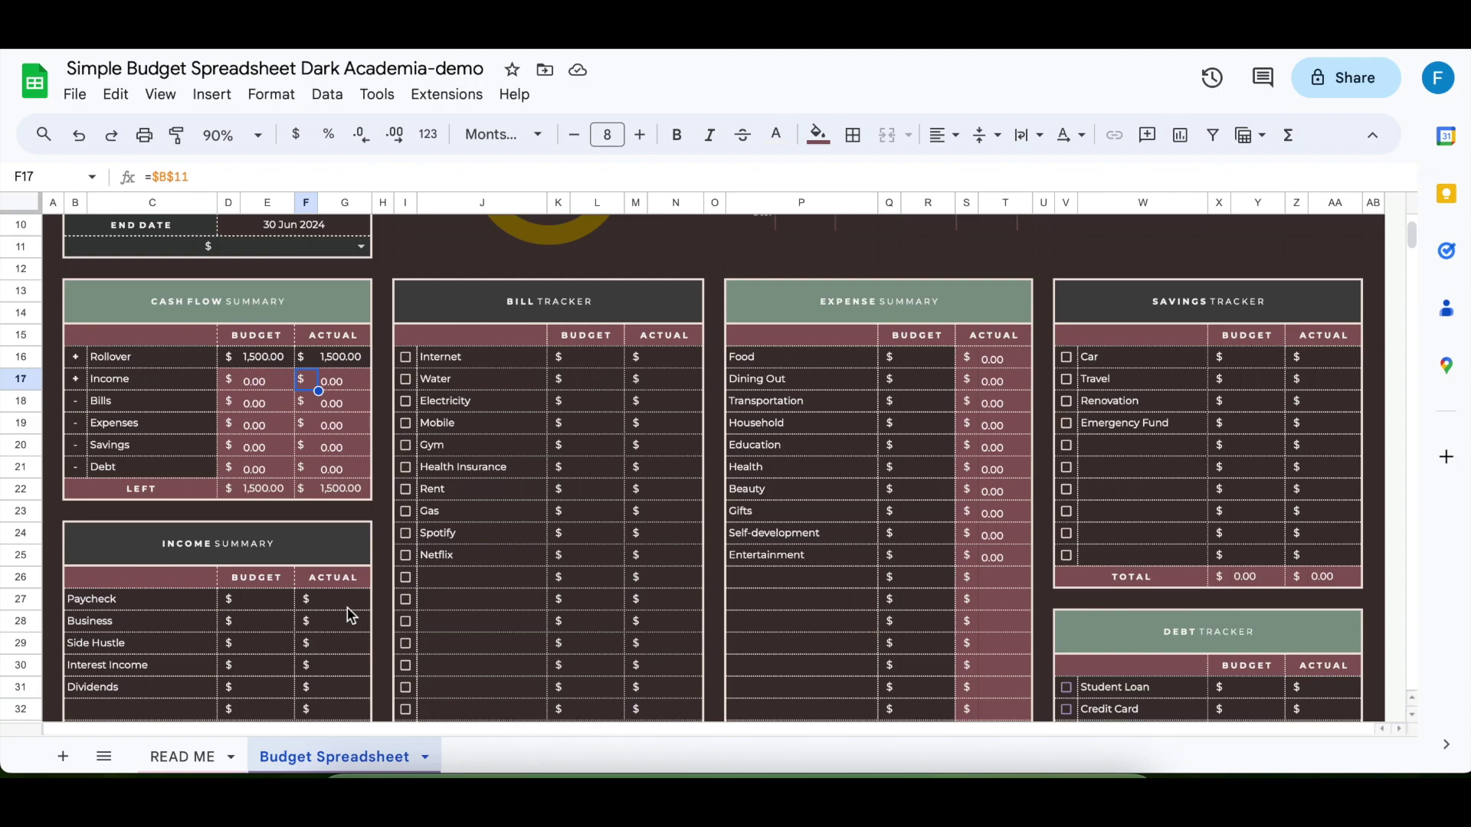
{"action": "left_click", "coordinate": [347, 606]}
{"action": "scroll", "coordinate": [291, 620], "scroll_direction": "down", "scroll_amount": 1}
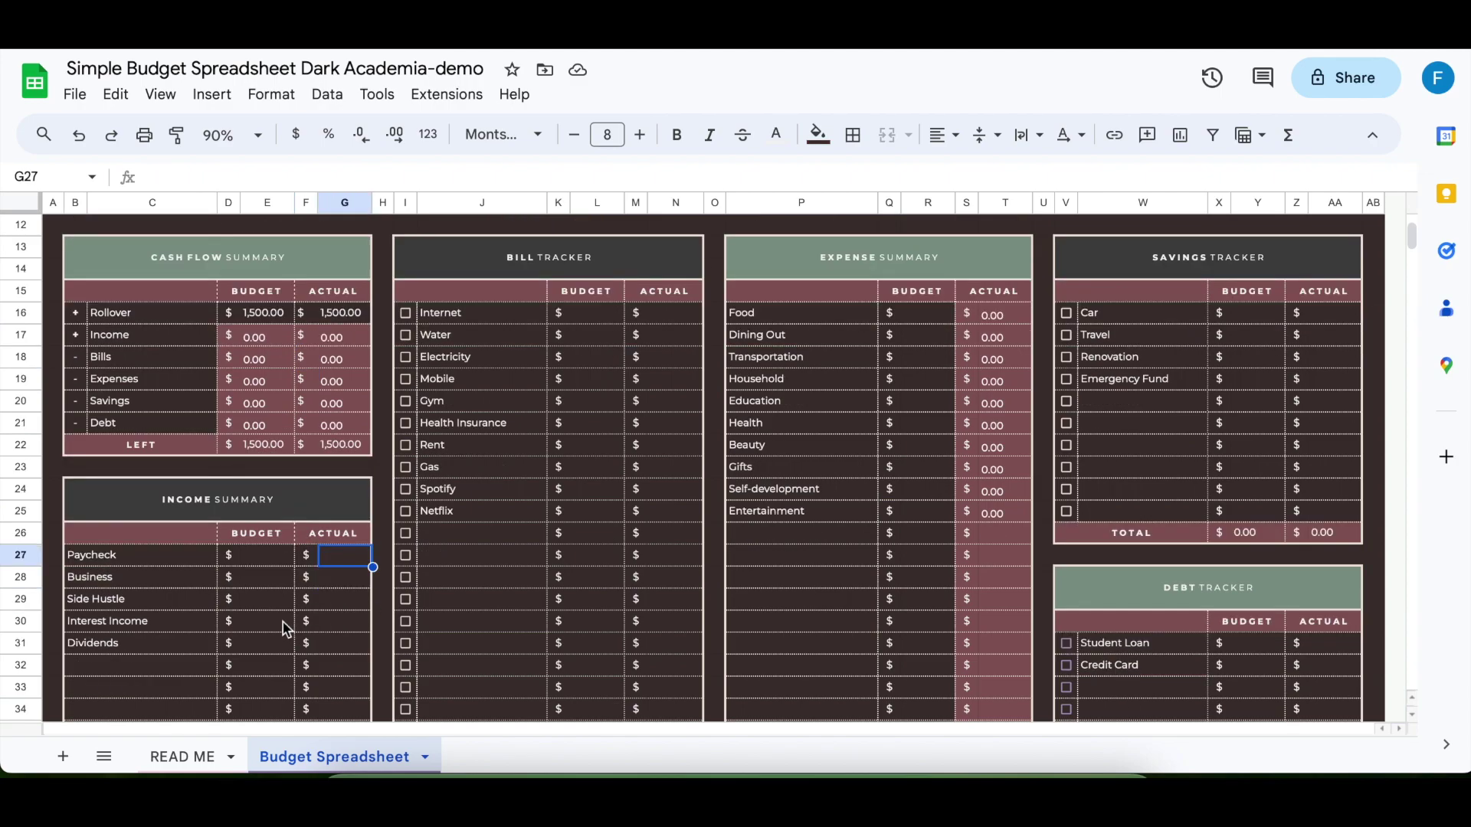
- Examine the Income Summary's source rows from Paycheck to Dividends, its Actual column and the first empty row below them
{"action": "left_click", "coordinate": [212, 502]}
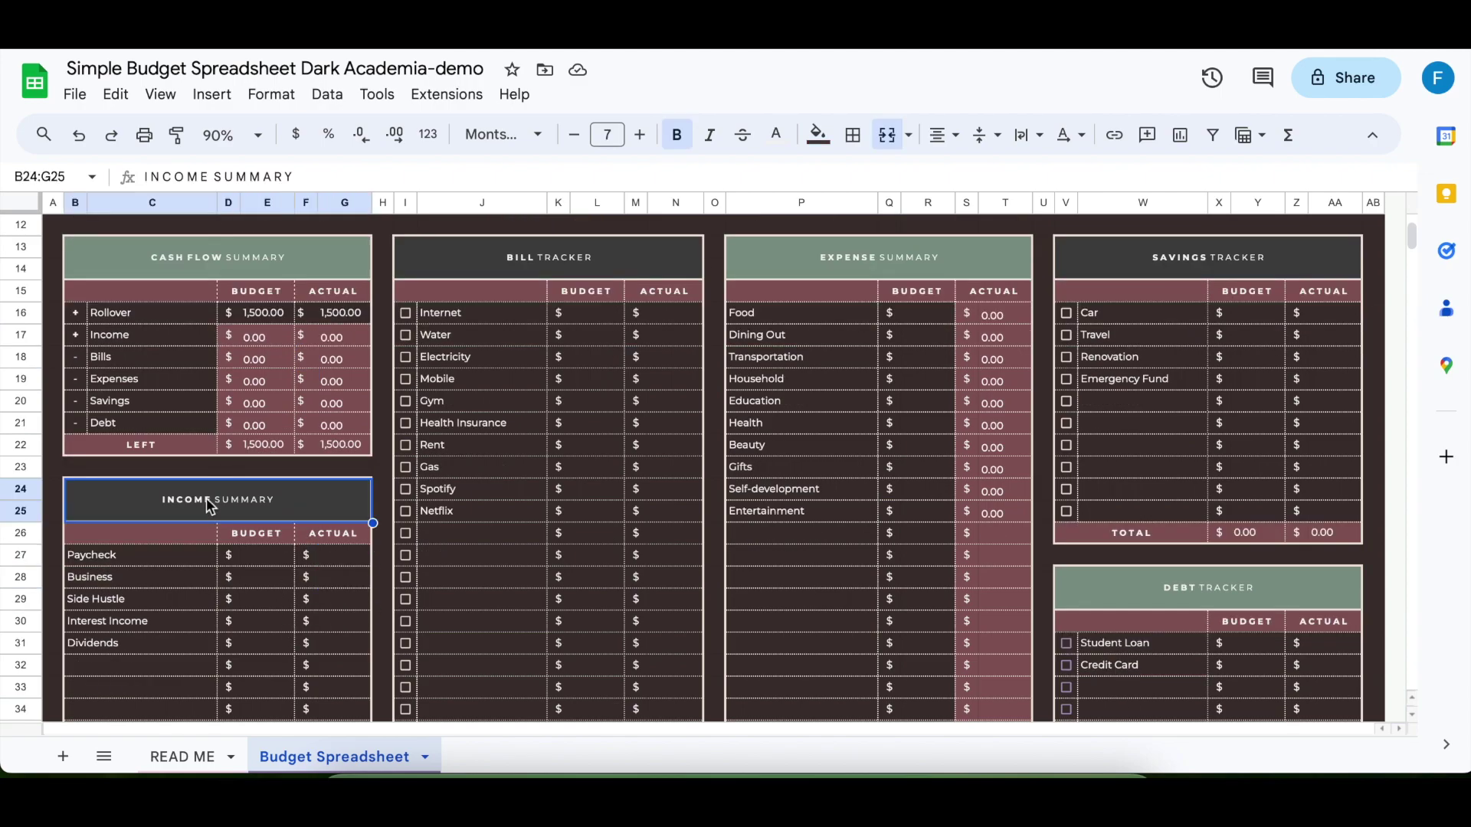
{"action": "left_click", "coordinate": [348, 557]}
{"action": "scroll", "coordinate": [279, 554], "scroll_direction": "down", "scroll_amount": 1}
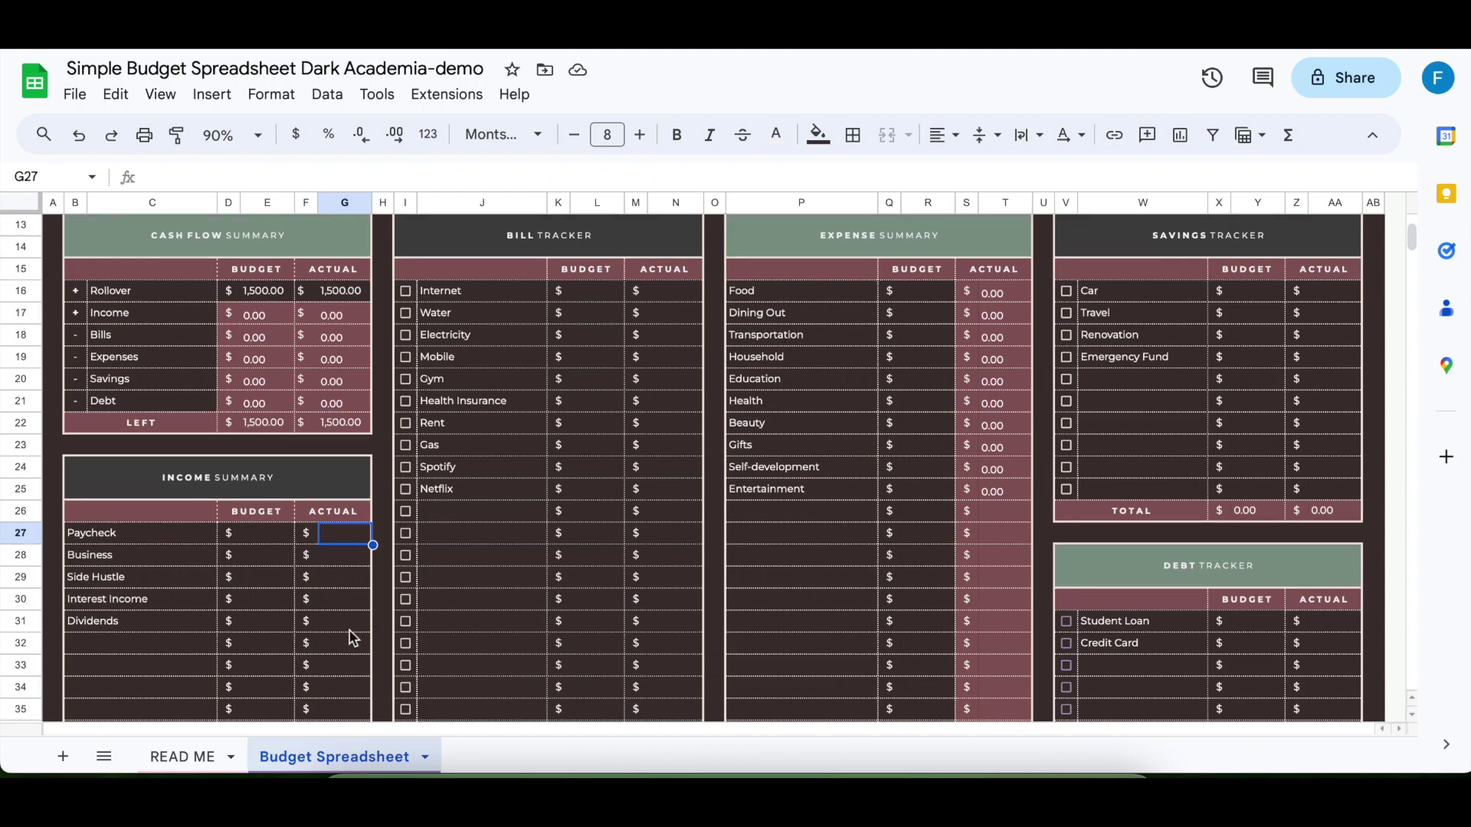
{"action": "left_click", "coordinate": [123, 546]}
{"action": "left_click", "coordinate": [120, 538]}
{"action": "left_click", "coordinate": [154, 564]}
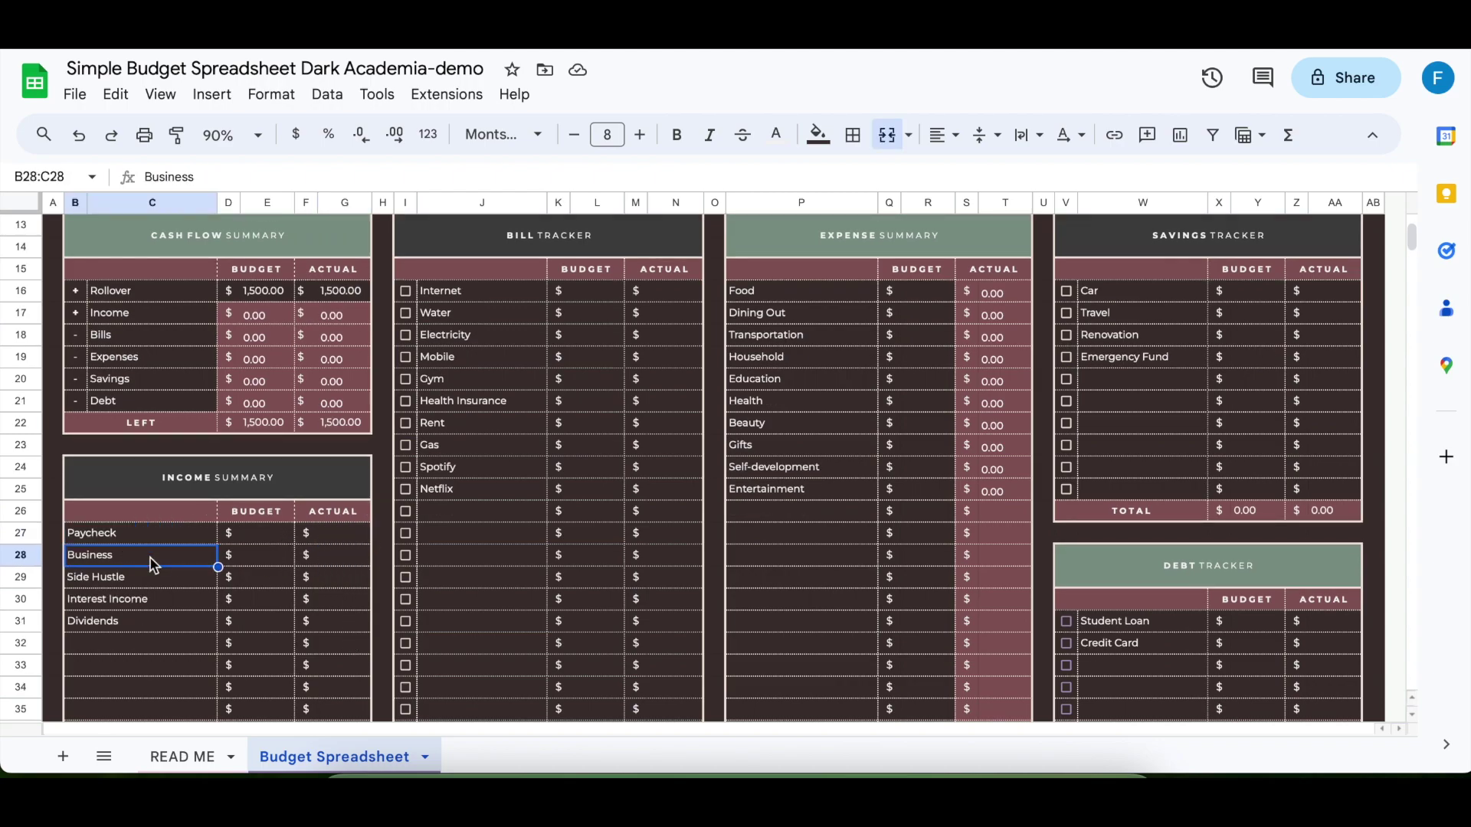
{"action": "left_click", "coordinate": [149, 576]}
{"action": "left_click", "coordinate": [157, 602]}
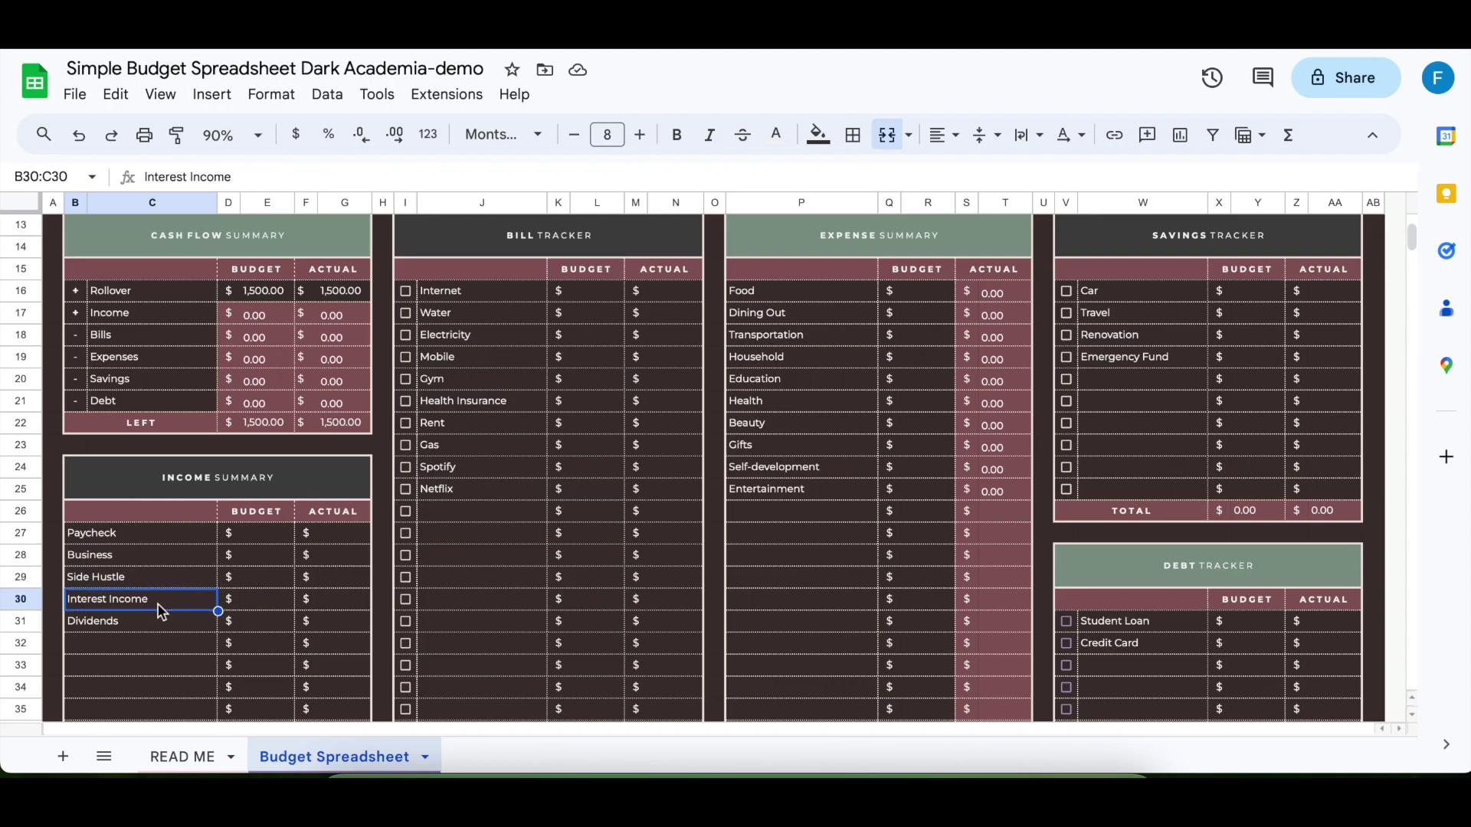
{"action": "left_click", "coordinate": [158, 619]}
{"action": "left_click", "coordinate": [164, 638]}
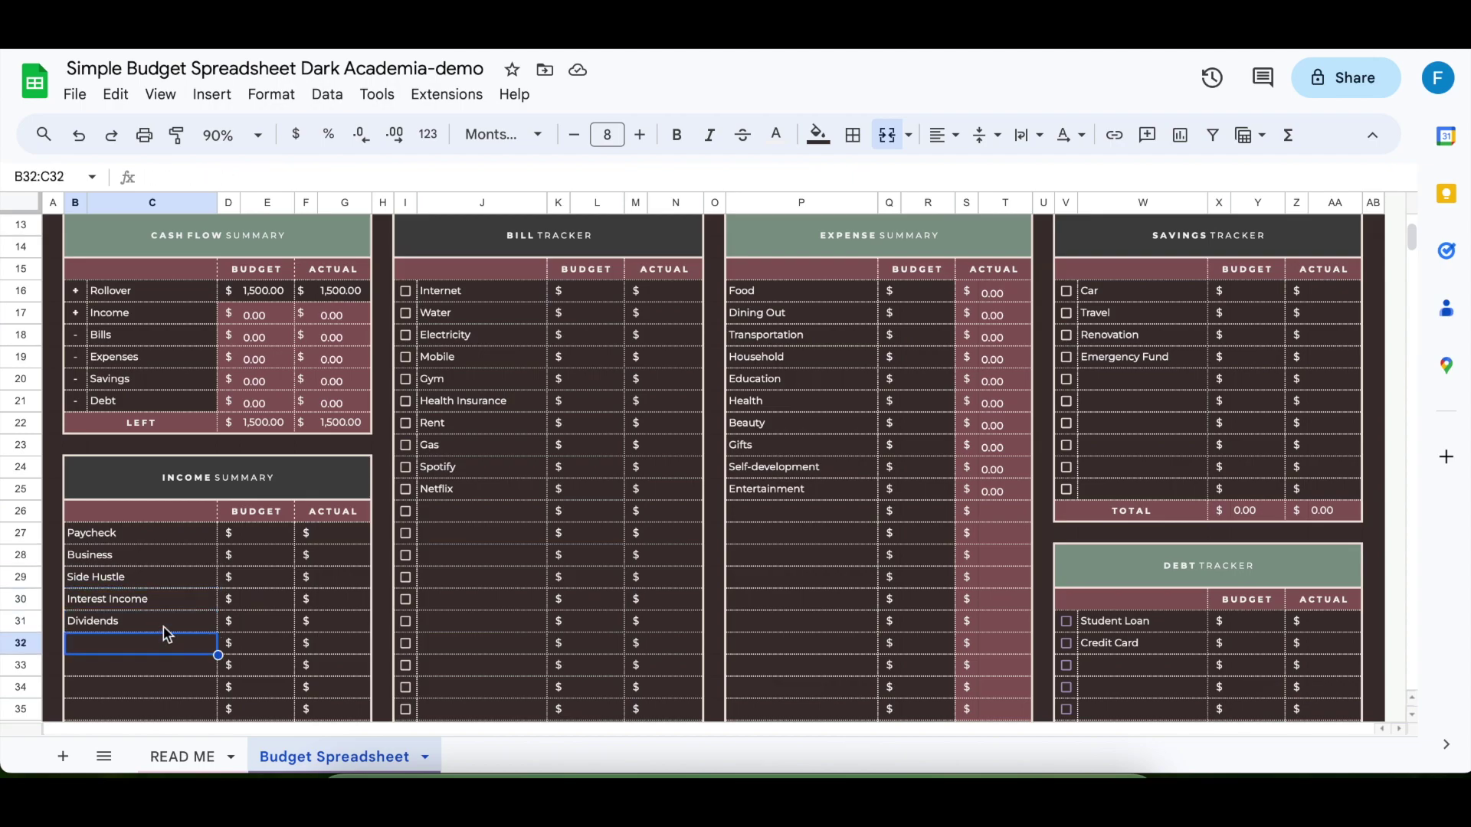
- Enter the Income Summary's Actual amounts: 5000 for Paycheck, 3000 for Business and 500 for Side Hustle
{"action": "scroll", "coordinate": [163, 626], "scroll_direction": "down", "scroll_amount": 2}
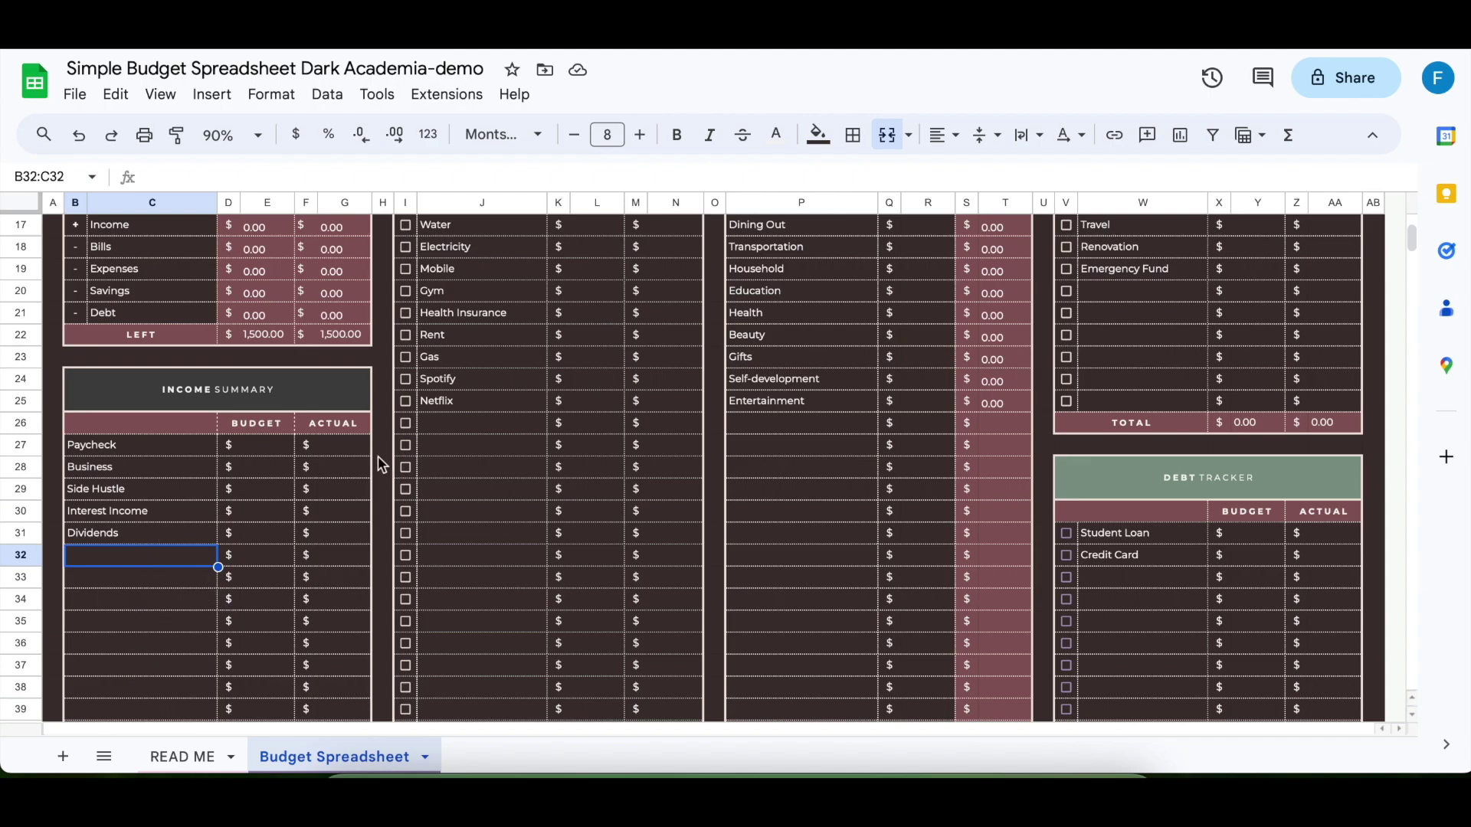
{"action": "left_click", "coordinate": [359, 457]}
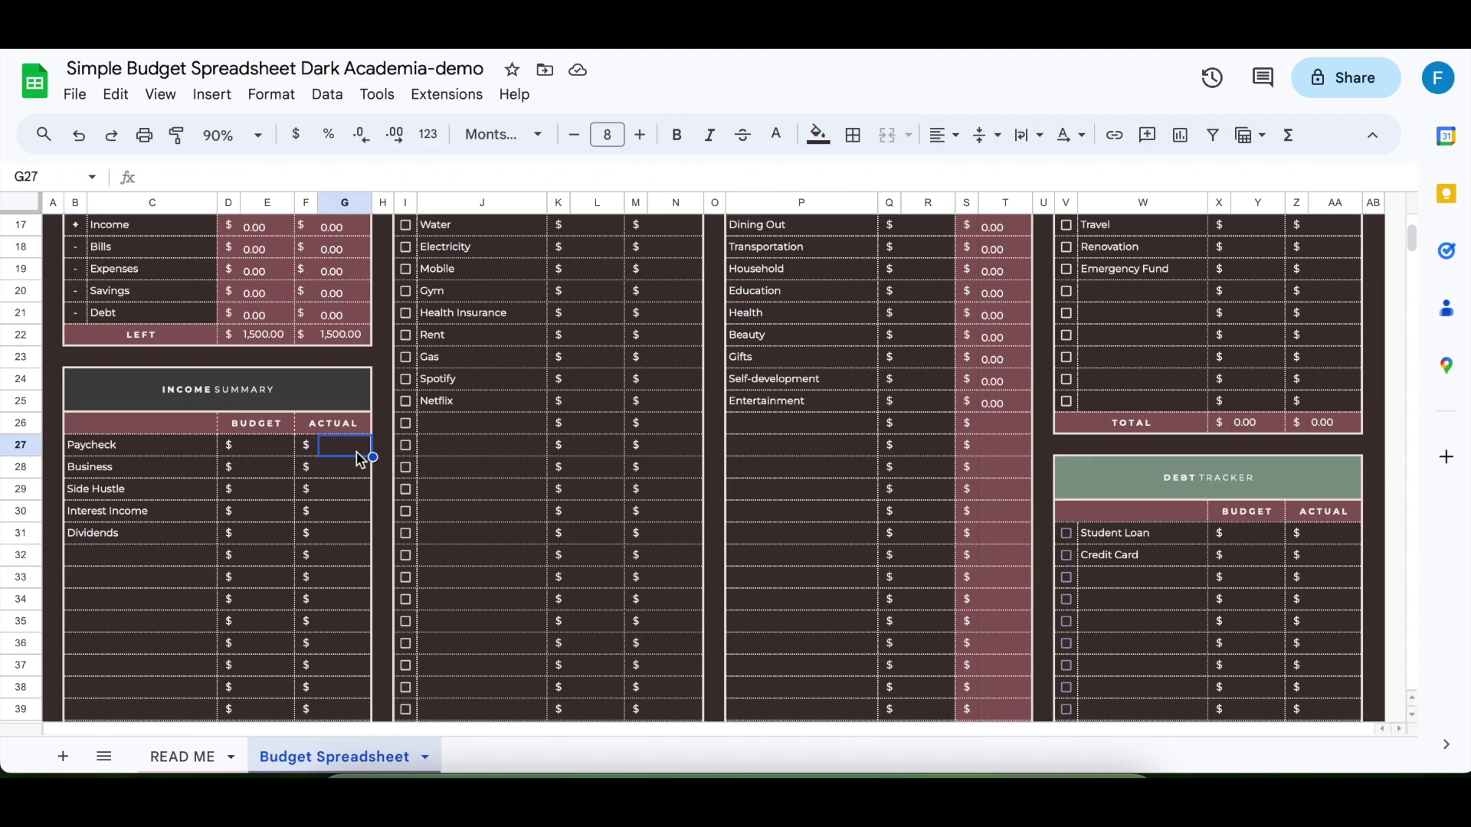
{"action": "type", "text": "5000"}
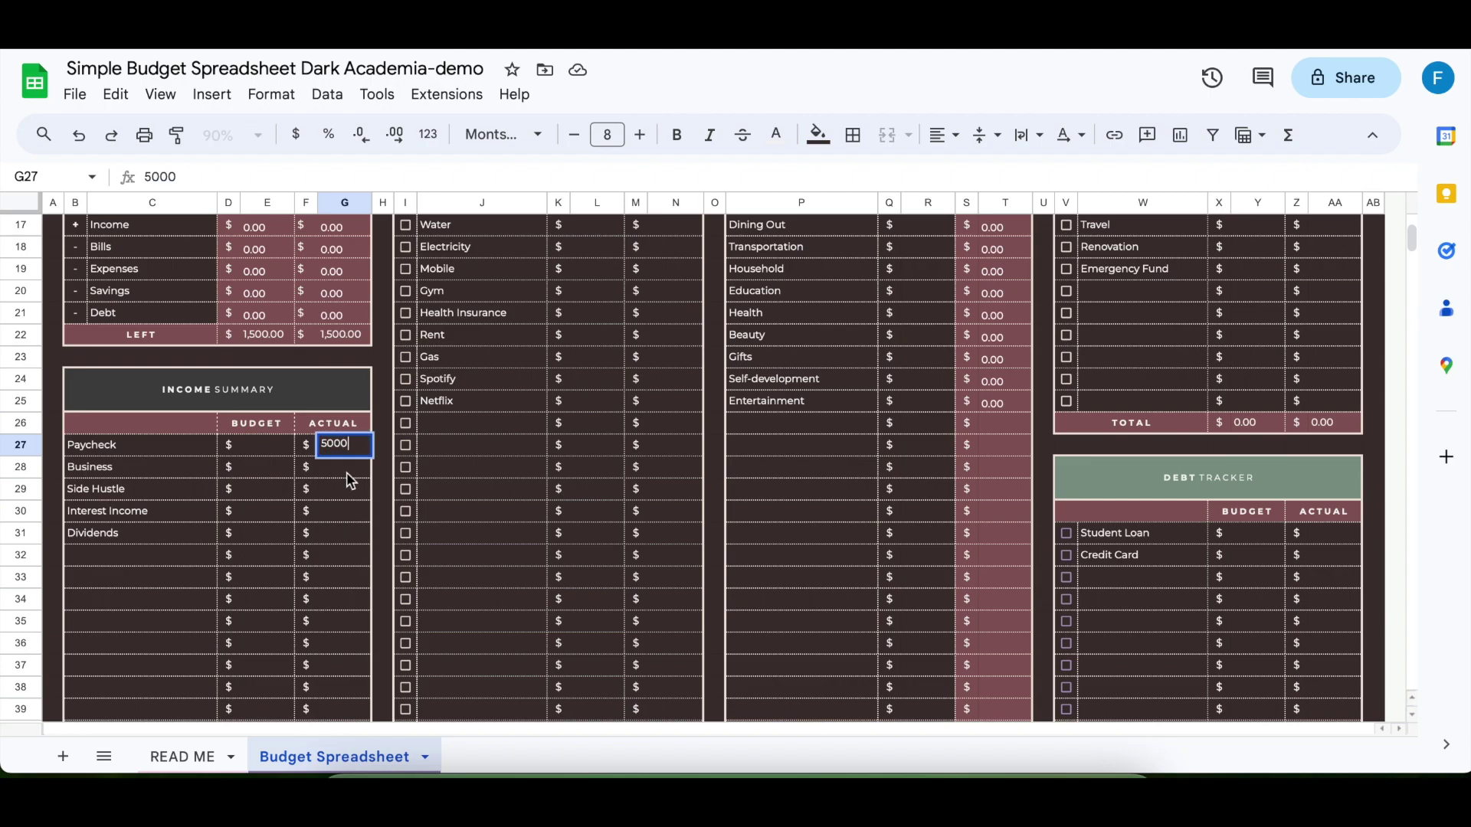
{"action": "key", "text": "Return"}
{"action": "type", "text": "3000"}
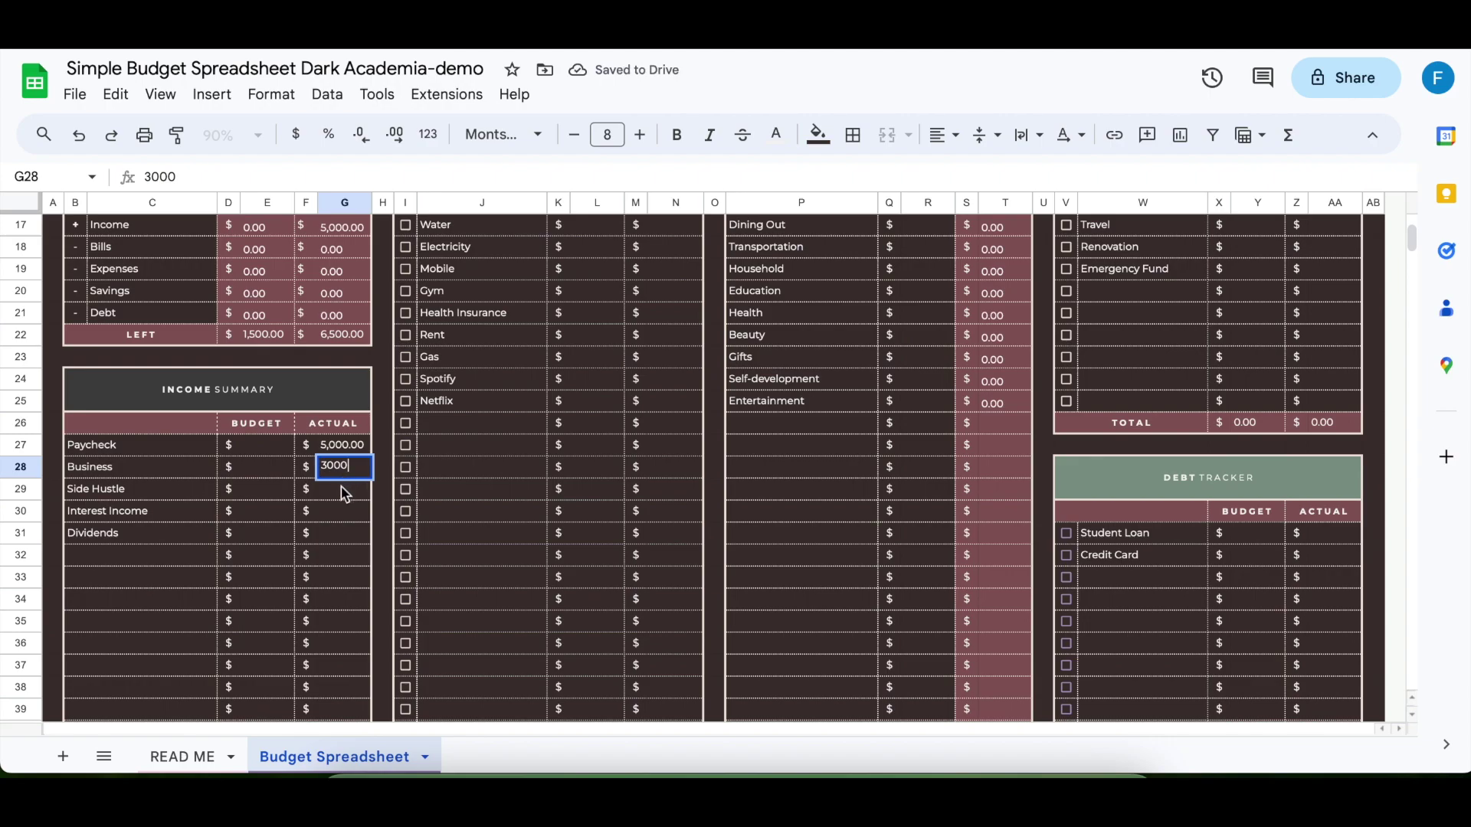
{"action": "key", "text": "Return"}
{"action": "type", "text": "500"}
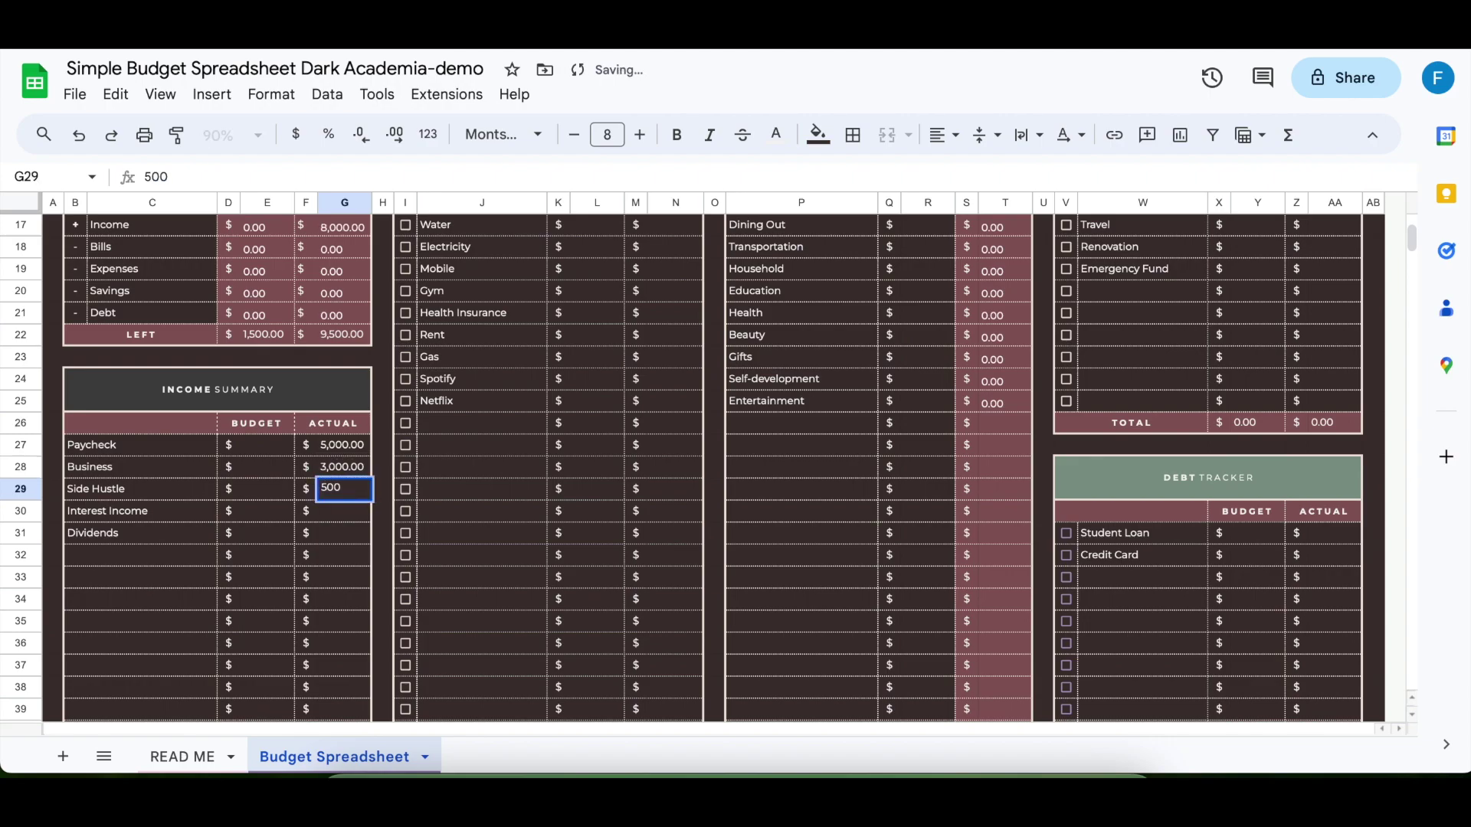
{"action": "left_click", "coordinate": [340, 519]}
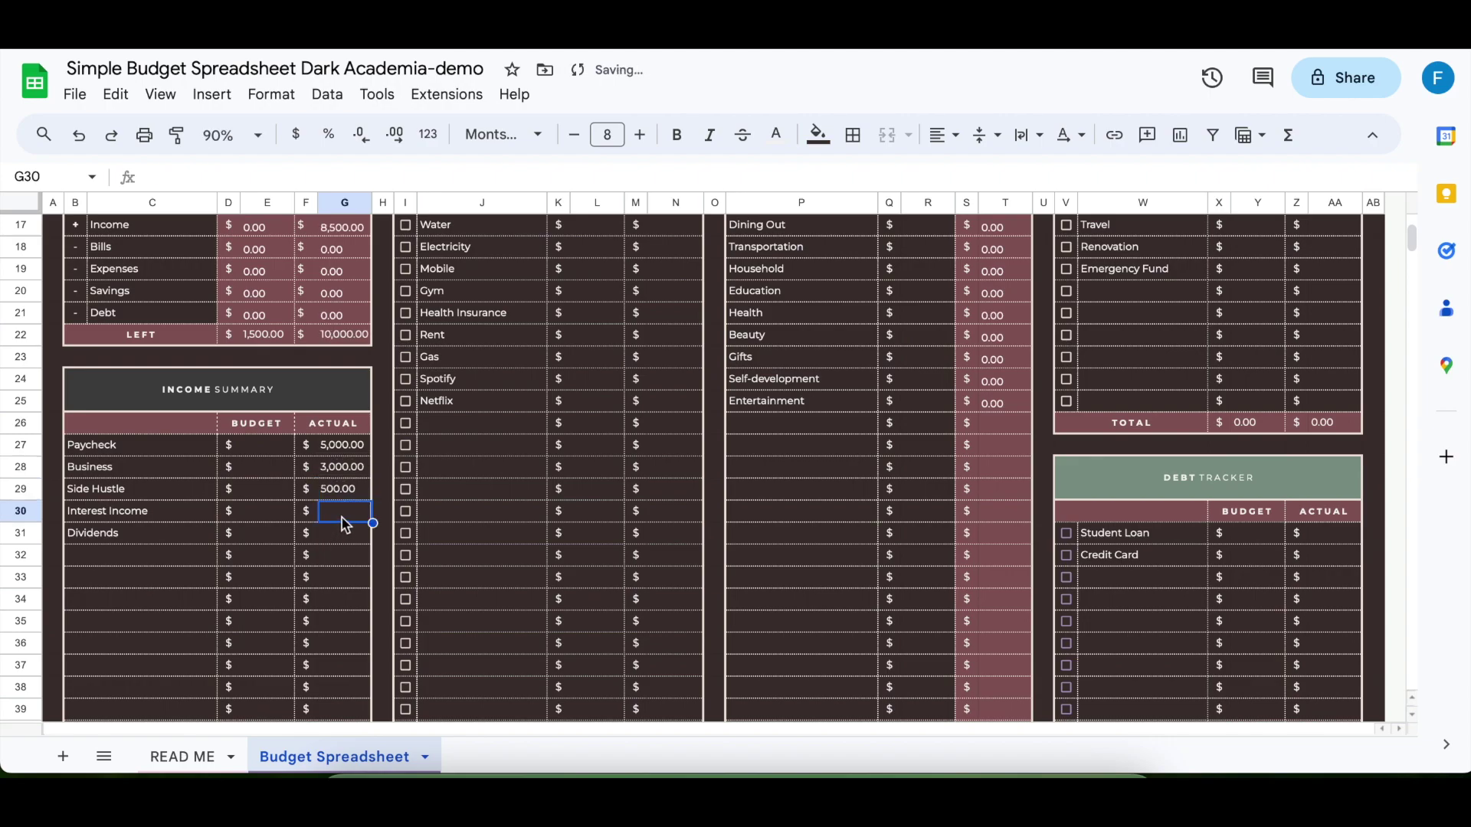
- Examine the bill names listed in the Bill Tracker, from Internet down to Netflix
{"action": "scroll", "coordinate": [344, 524], "scroll_direction": "up", "scroll_amount": 2}
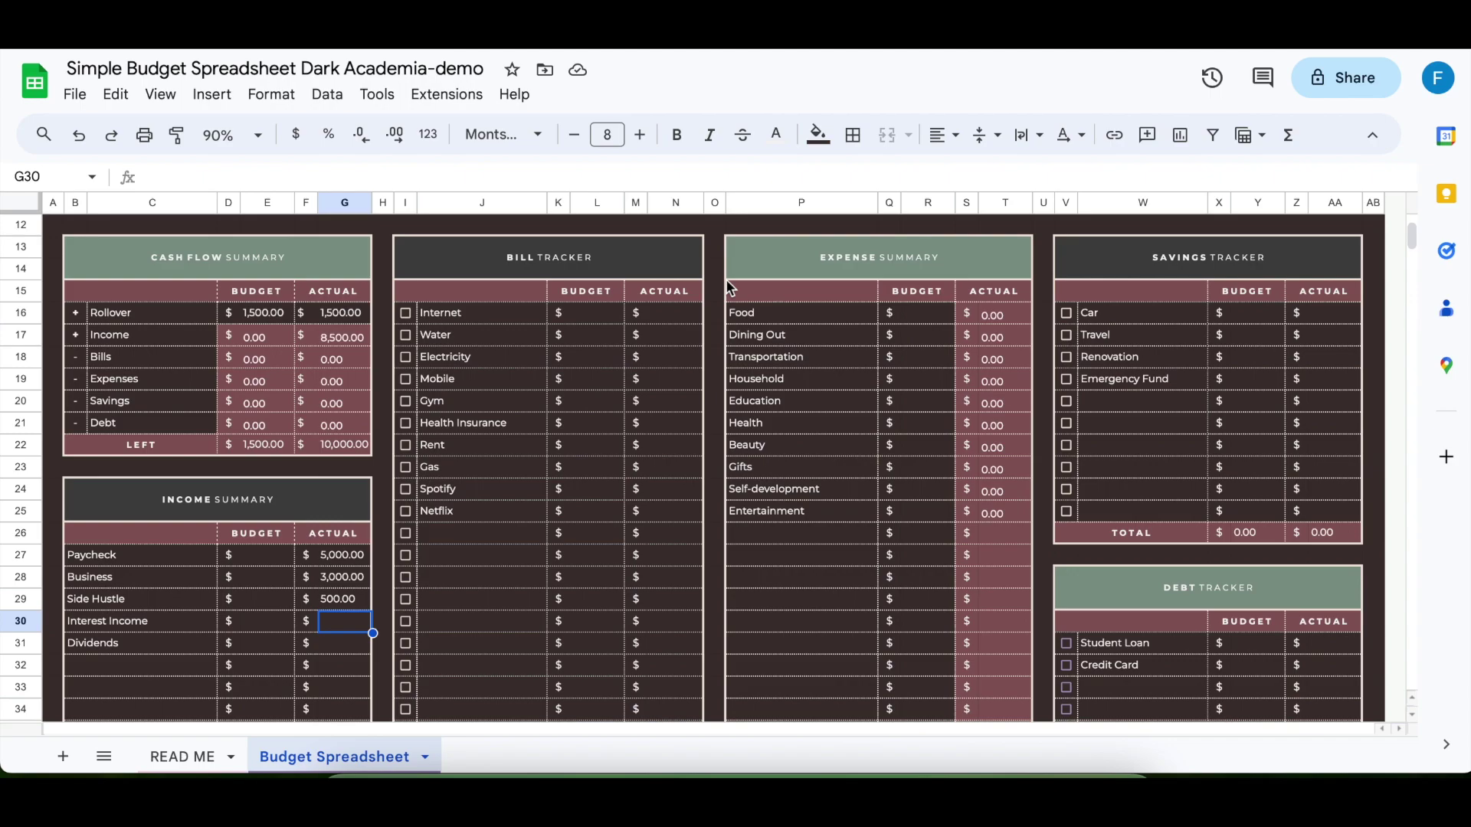
{"action": "left_click", "coordinate": [465, 317]}
{"action": "left_click", "coordinate": [471, 513]}
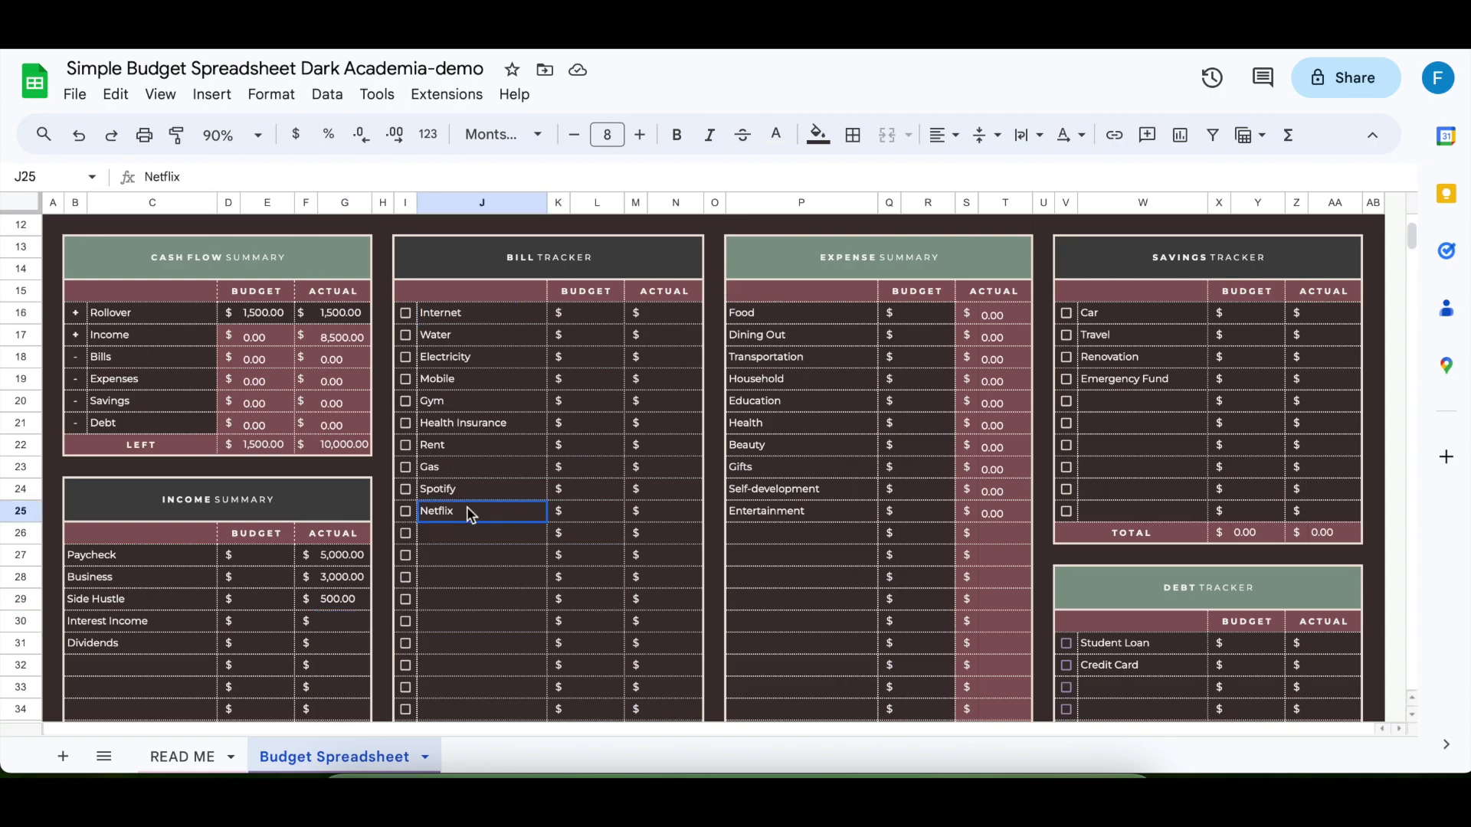
{"action": "left_click", "coordinate": [481, 318], "text": "shift"}
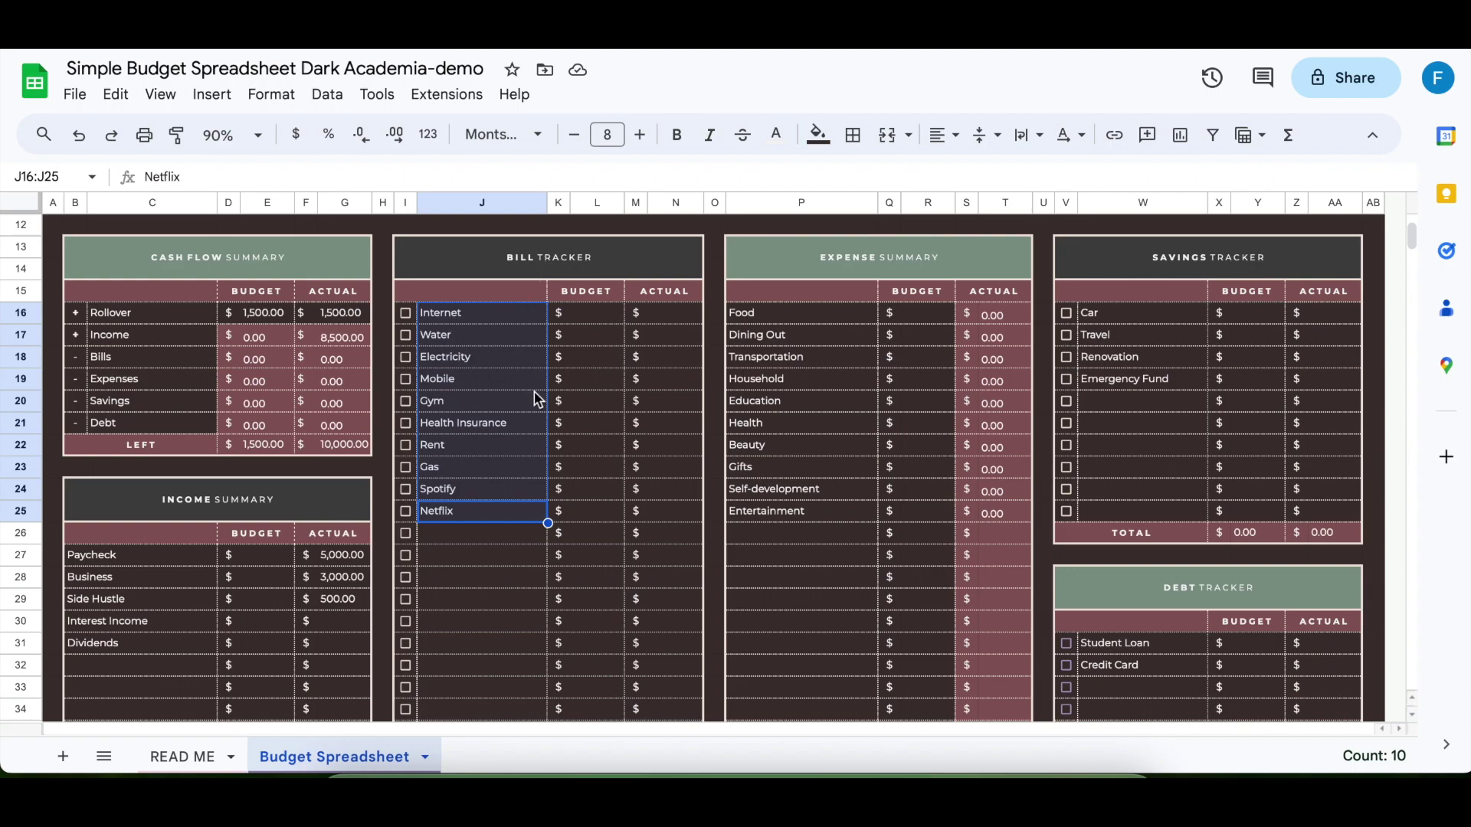
{"action": "left_click", "coordinate": [492, 357]}
{"action": "key", "text": "Down"}
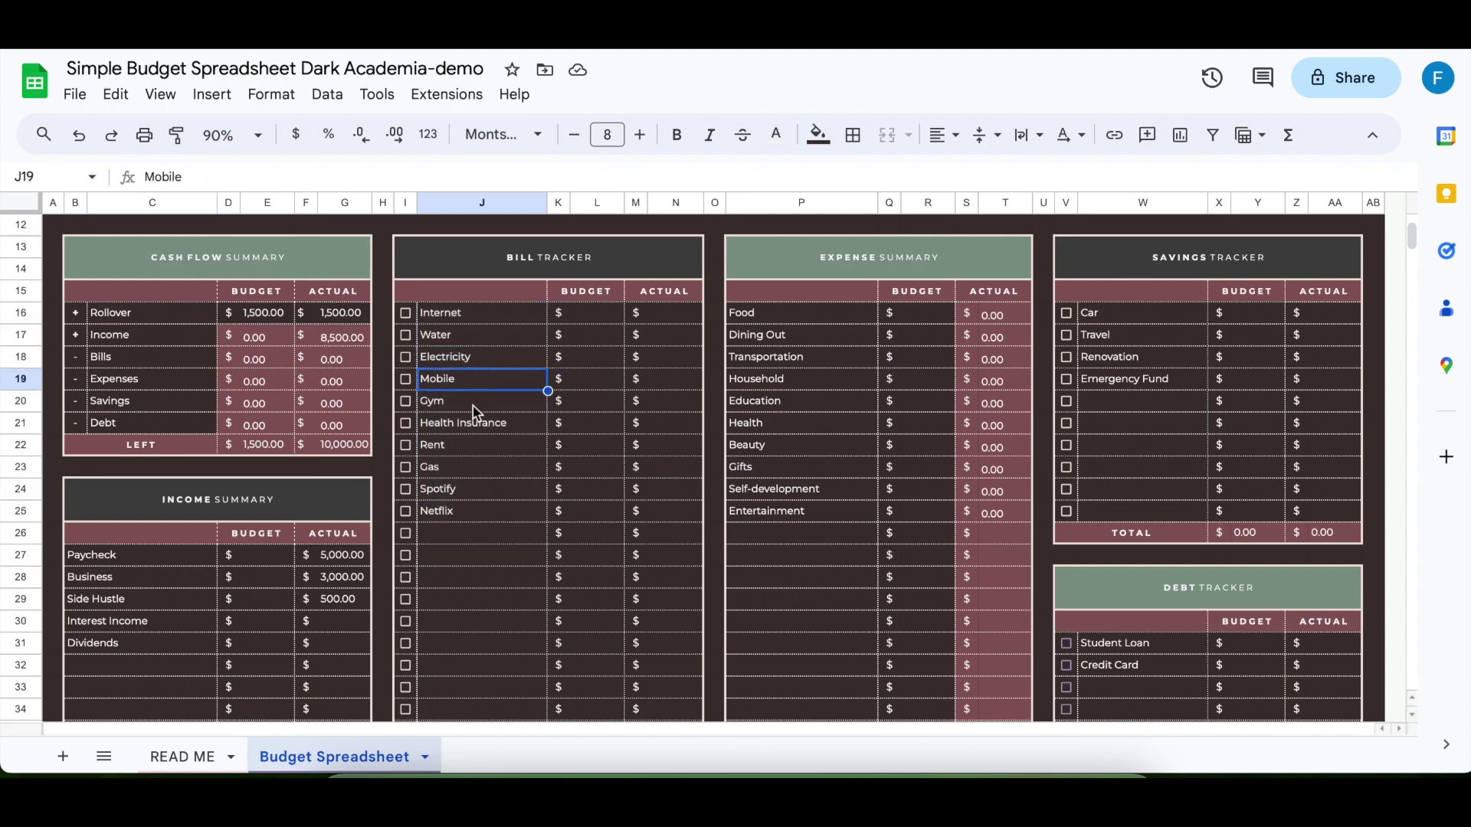
{"action": "key", "text": "Down"}
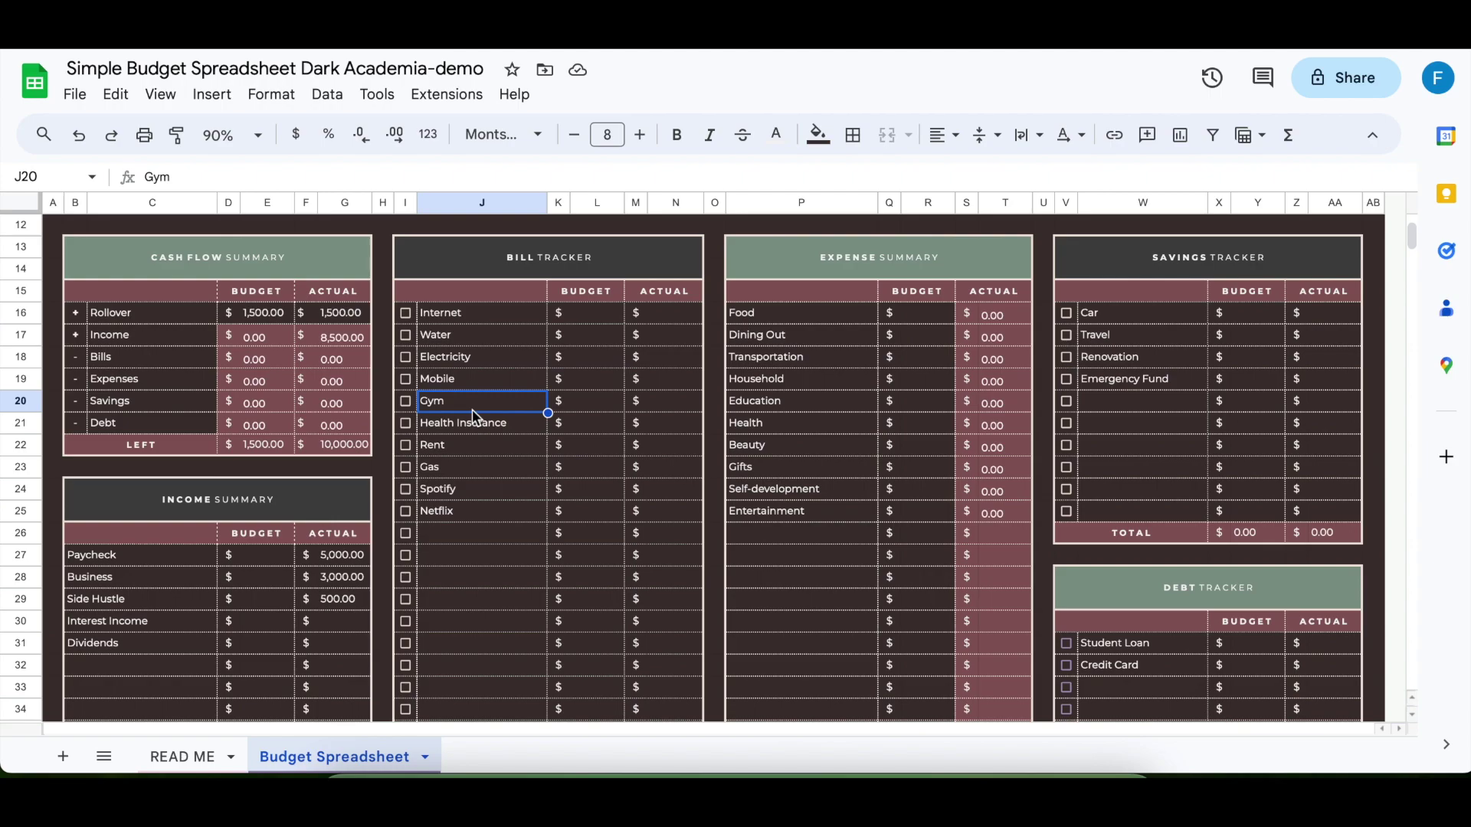
- Clear the Spotify entry from the Bill Tracker's list and undo the deletion
{"action": "left_click", "coordinate": [473, 492]}
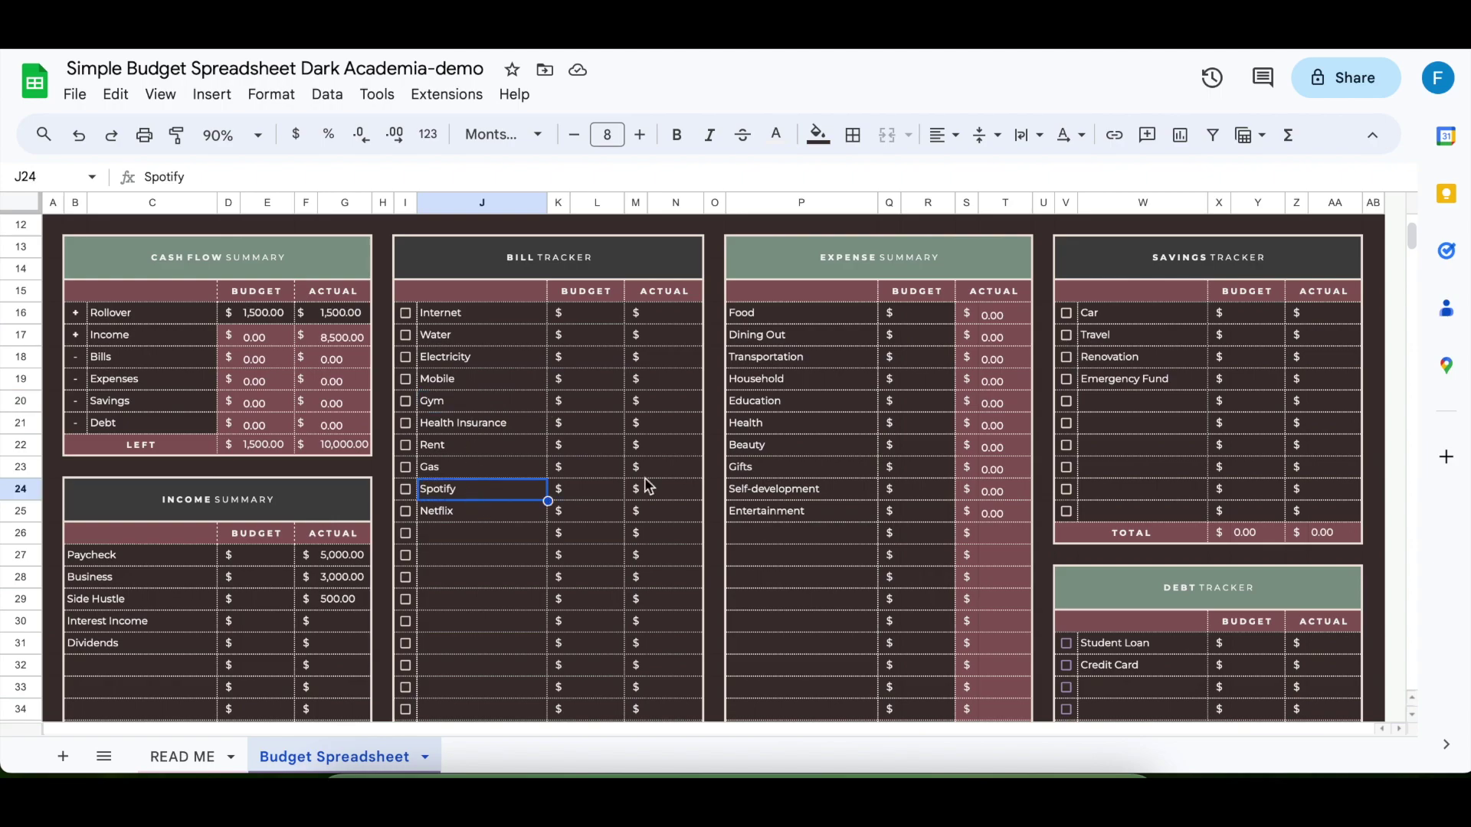
{"action": "key", "text": "Delete"}
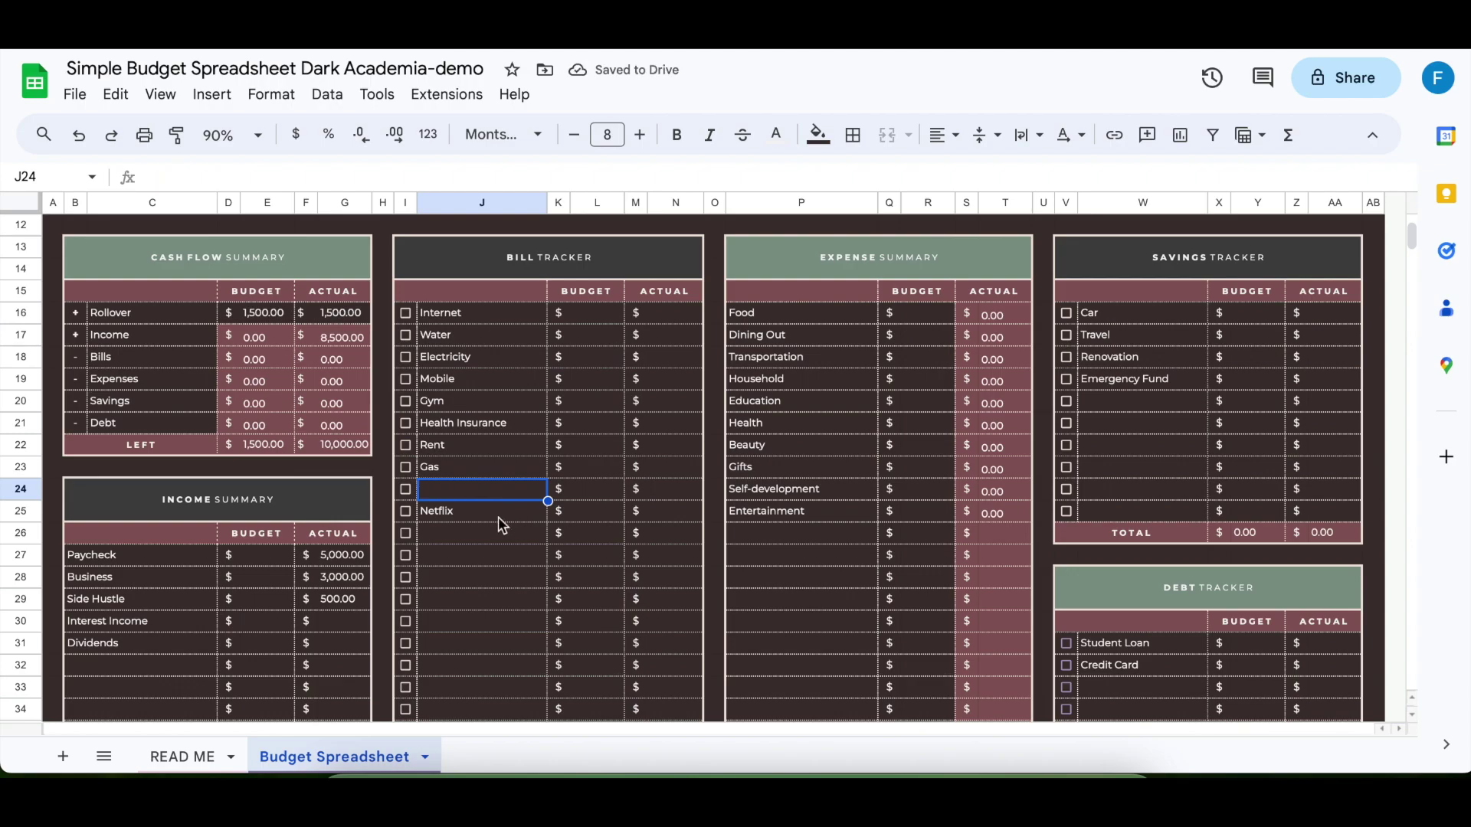
{"action": "key", "text": "ctrl+z"}
- Check the Bill Tracker's Budget and Actual column headings
{"action": "left_click", "coordinate": [587, 262]}
{"action": "left_click", "coordinate": [577, 292]}
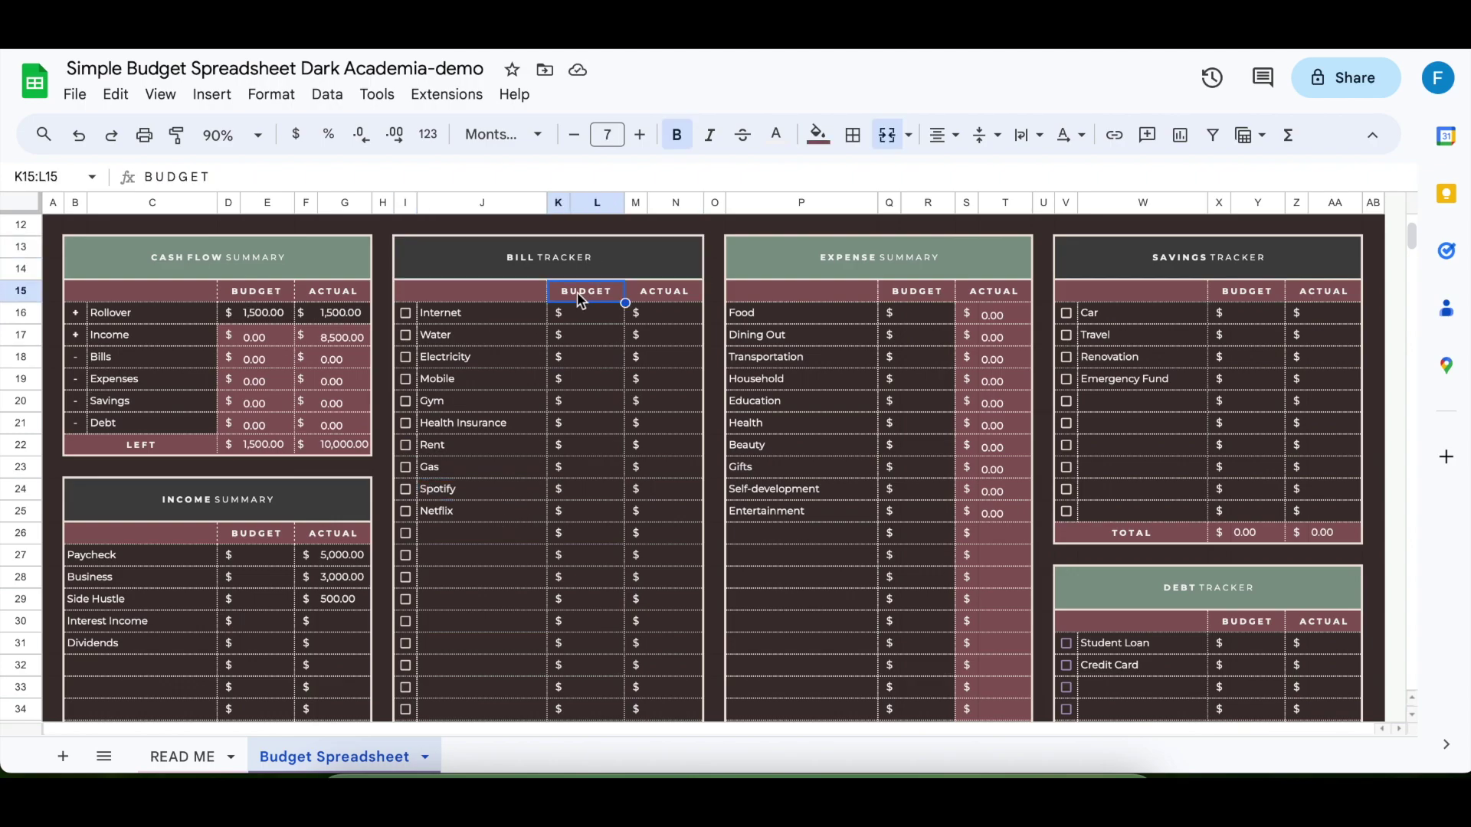
{"action": "left_click", "coordinate": [667, 298]}
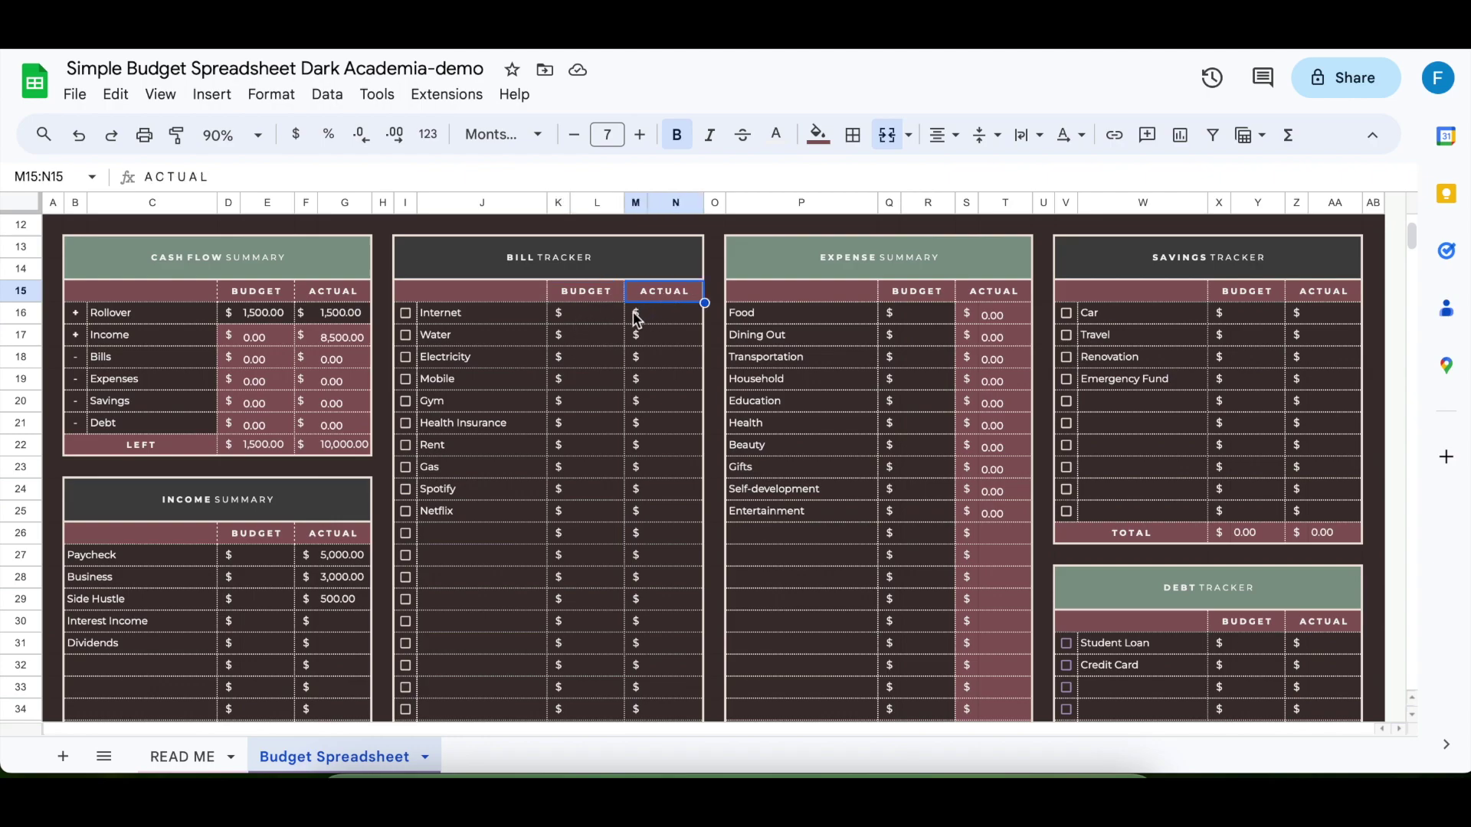
{"action": "left_click", "coordinate": [605, 295]}
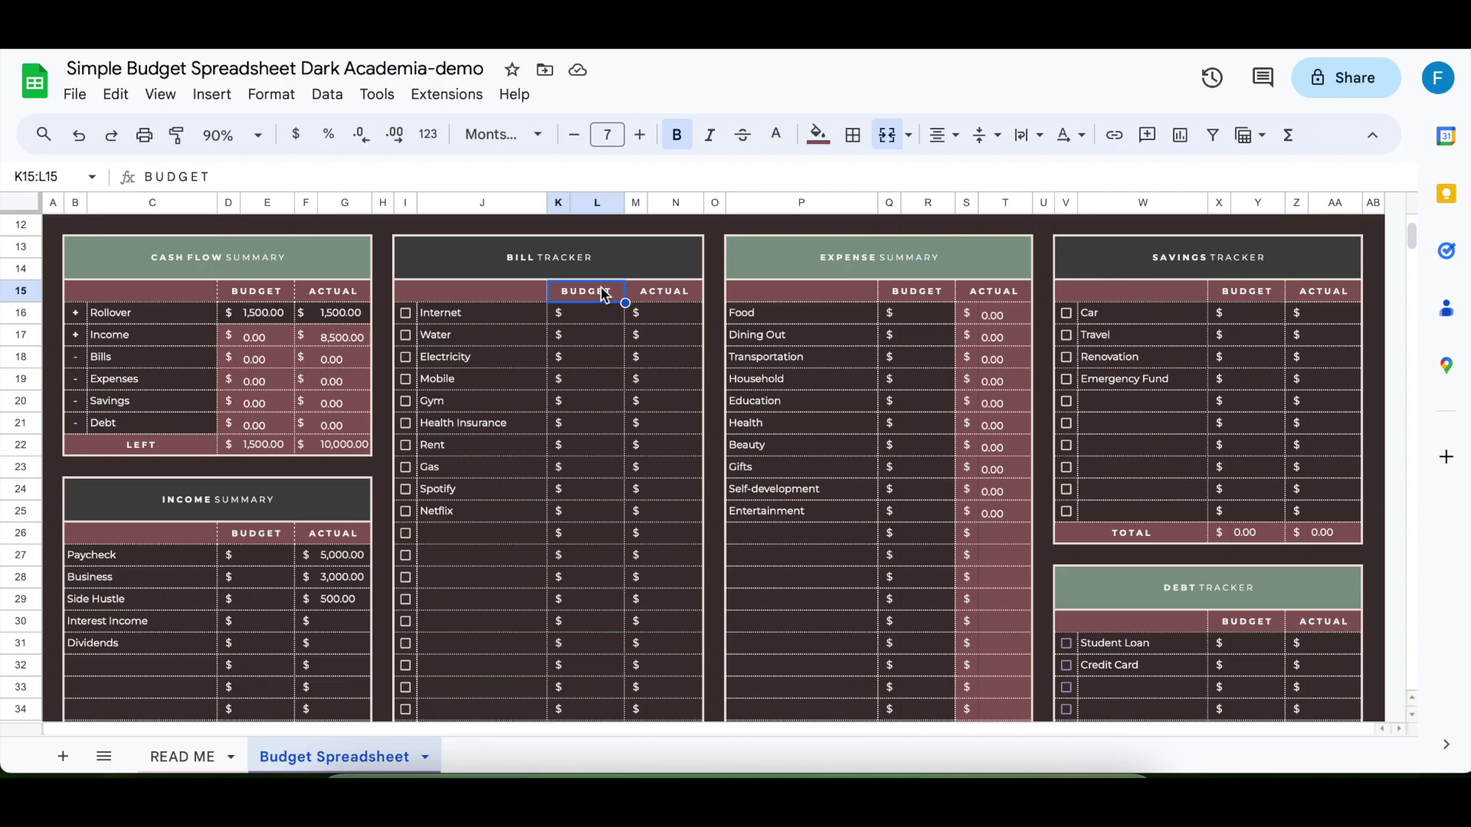
{"action": "left_click", "coordinate": [664, 299]}
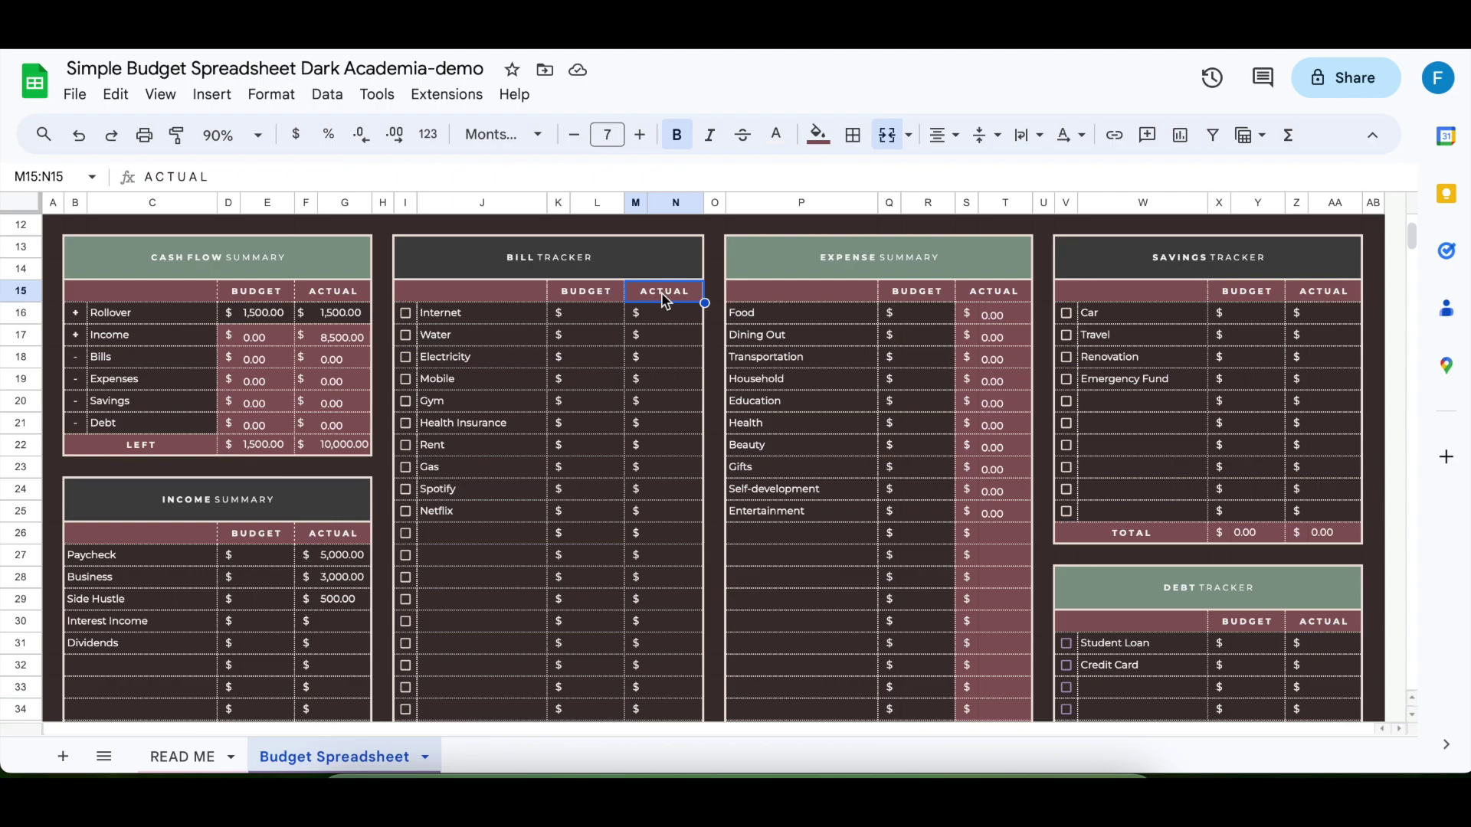
- Enter 50 as both the Budget and Actual amounts for Internet in the Bill Tracker
{"action": "left_click", "coordinate": [599, 321]}
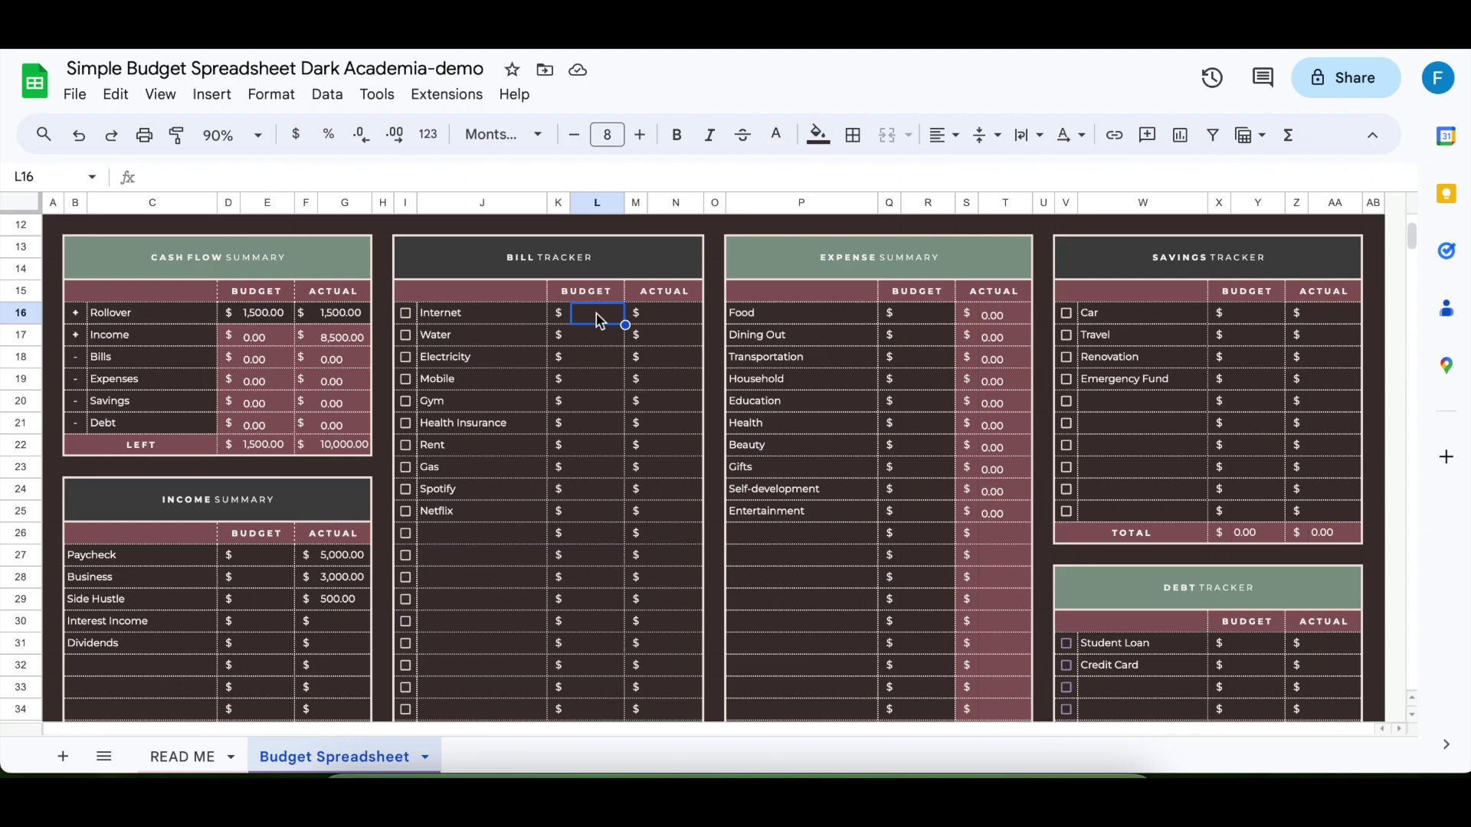
{"action": "type", "text": "50"}
{"action": "left_click", "coordinate": [655, 318]}
{"action": "type", "text": "50"}
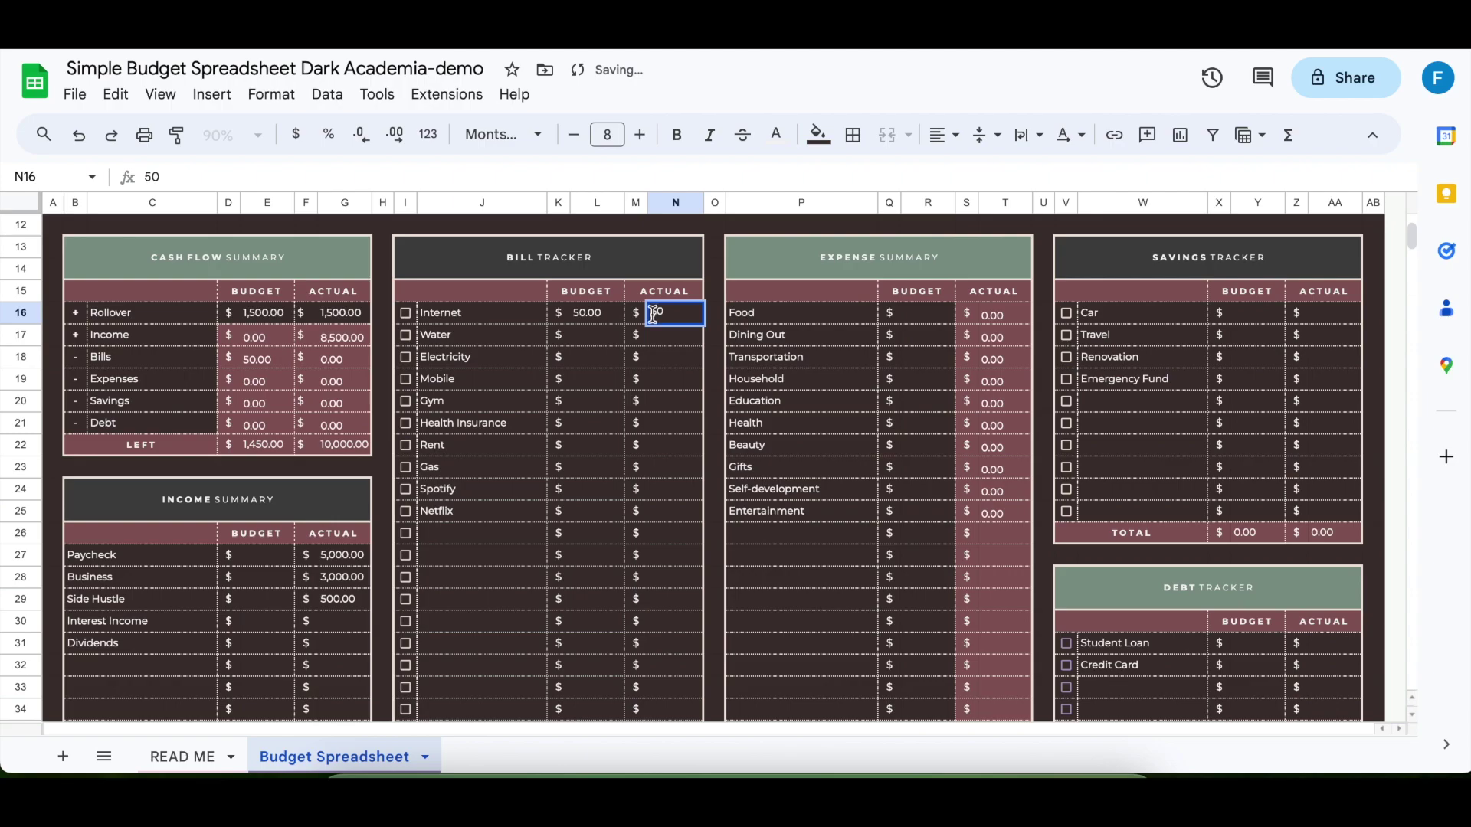
- Enter 70 as the Budget and 80 as the Actual amount for Water in the Bill Tracker
{"action": "left_click", "coordinate": [619, 339]}
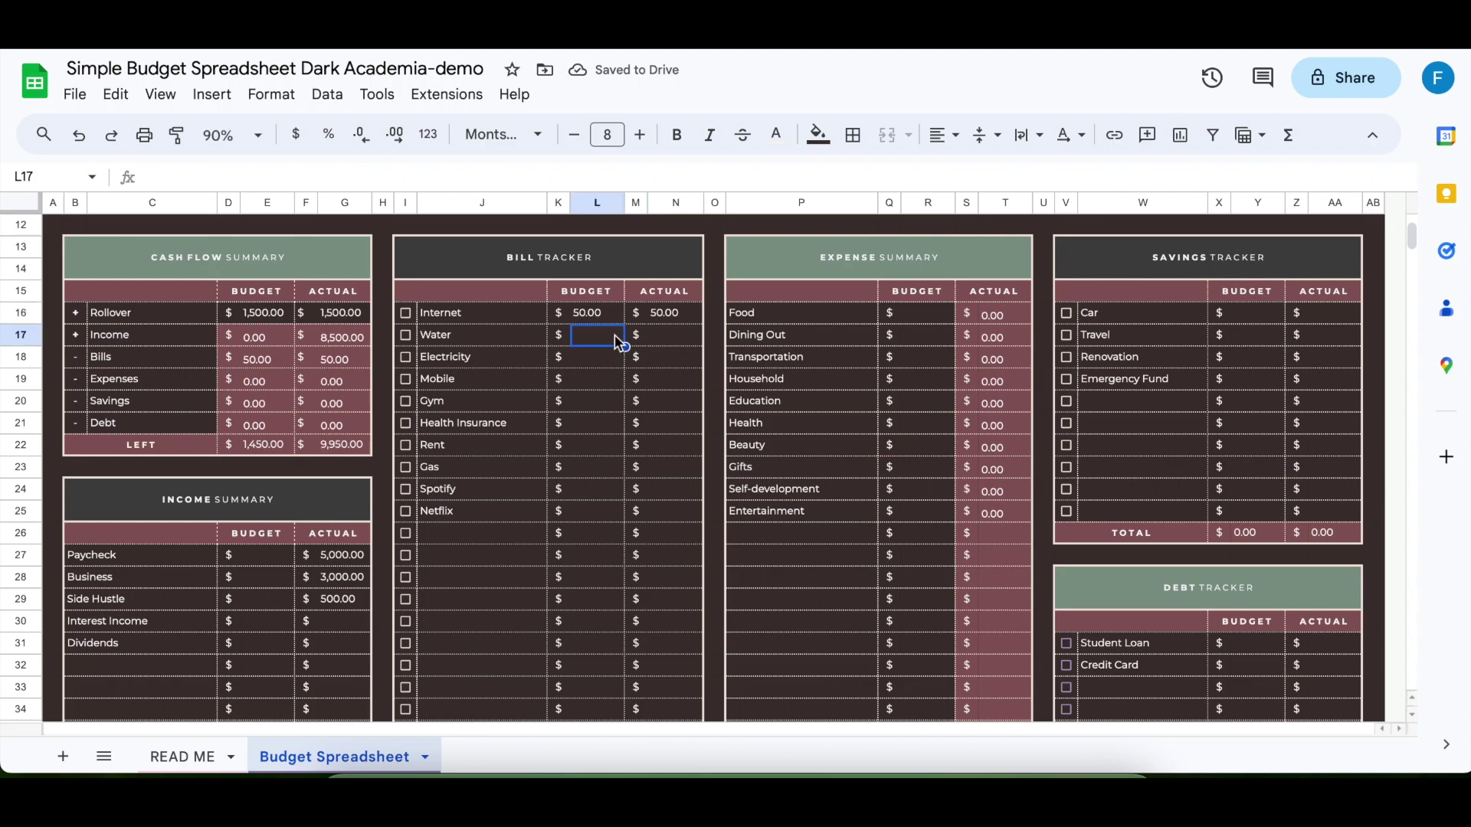
{"action": "type", "text": "70"}
{"action": "left_click", "coordinate": [621, 359]}
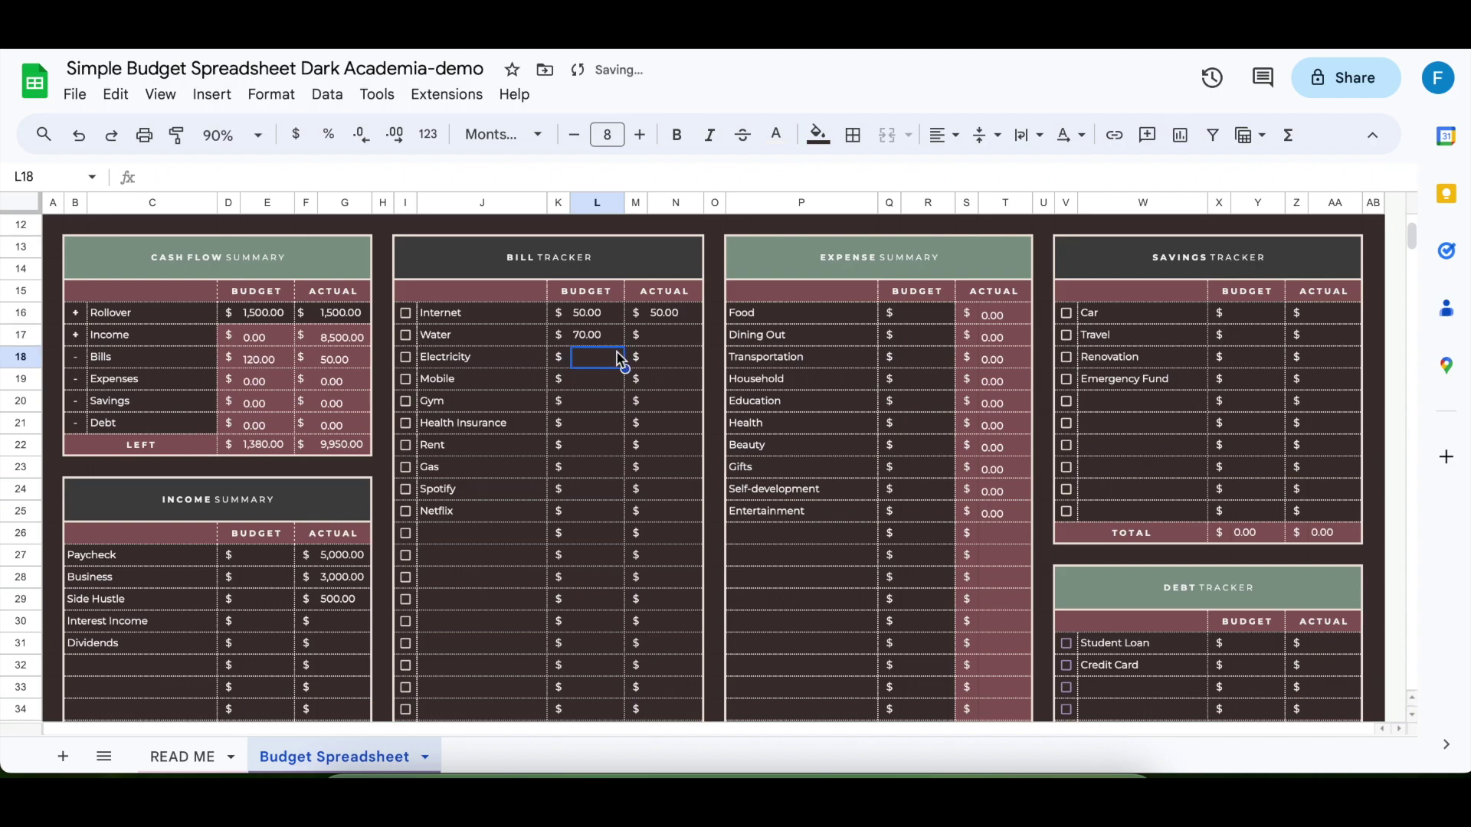
{"action": "left_click", "coordinate": [672, 338]}
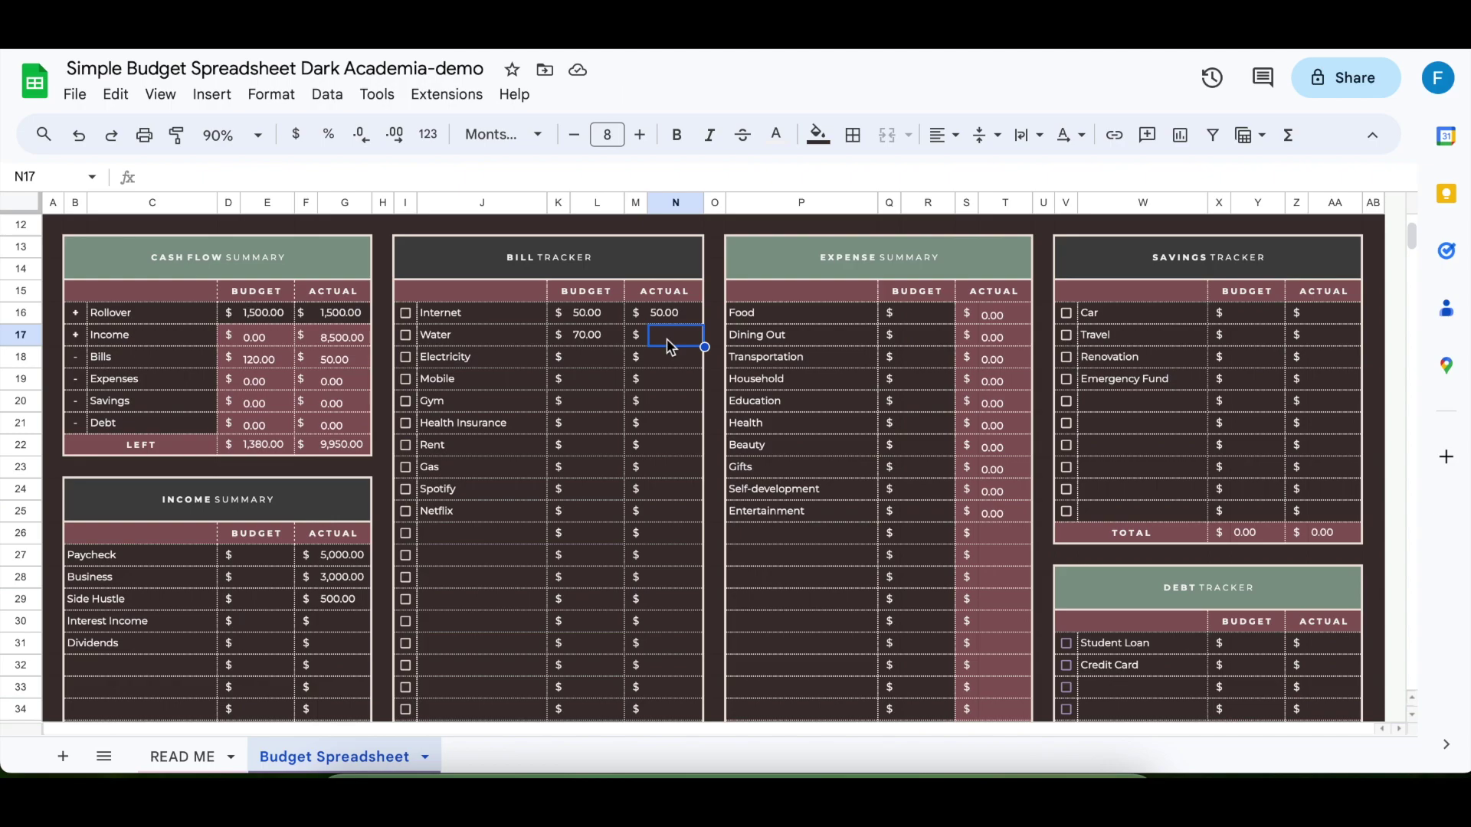
{"action": "type", "text": "80"}
{"action": "key", "text": "Return"}
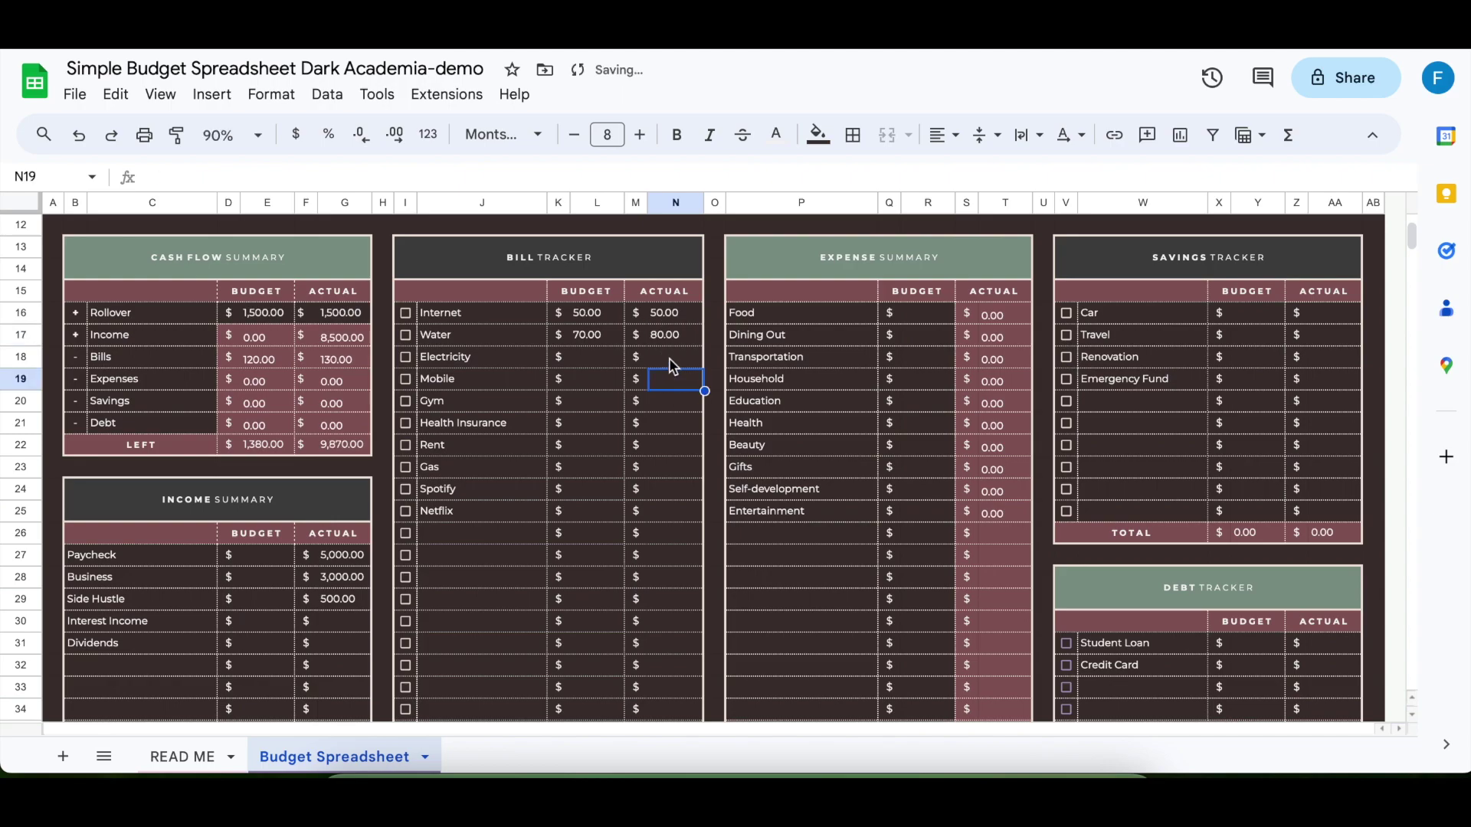
{"action": "left_click", "coordinate": [677, 342]}
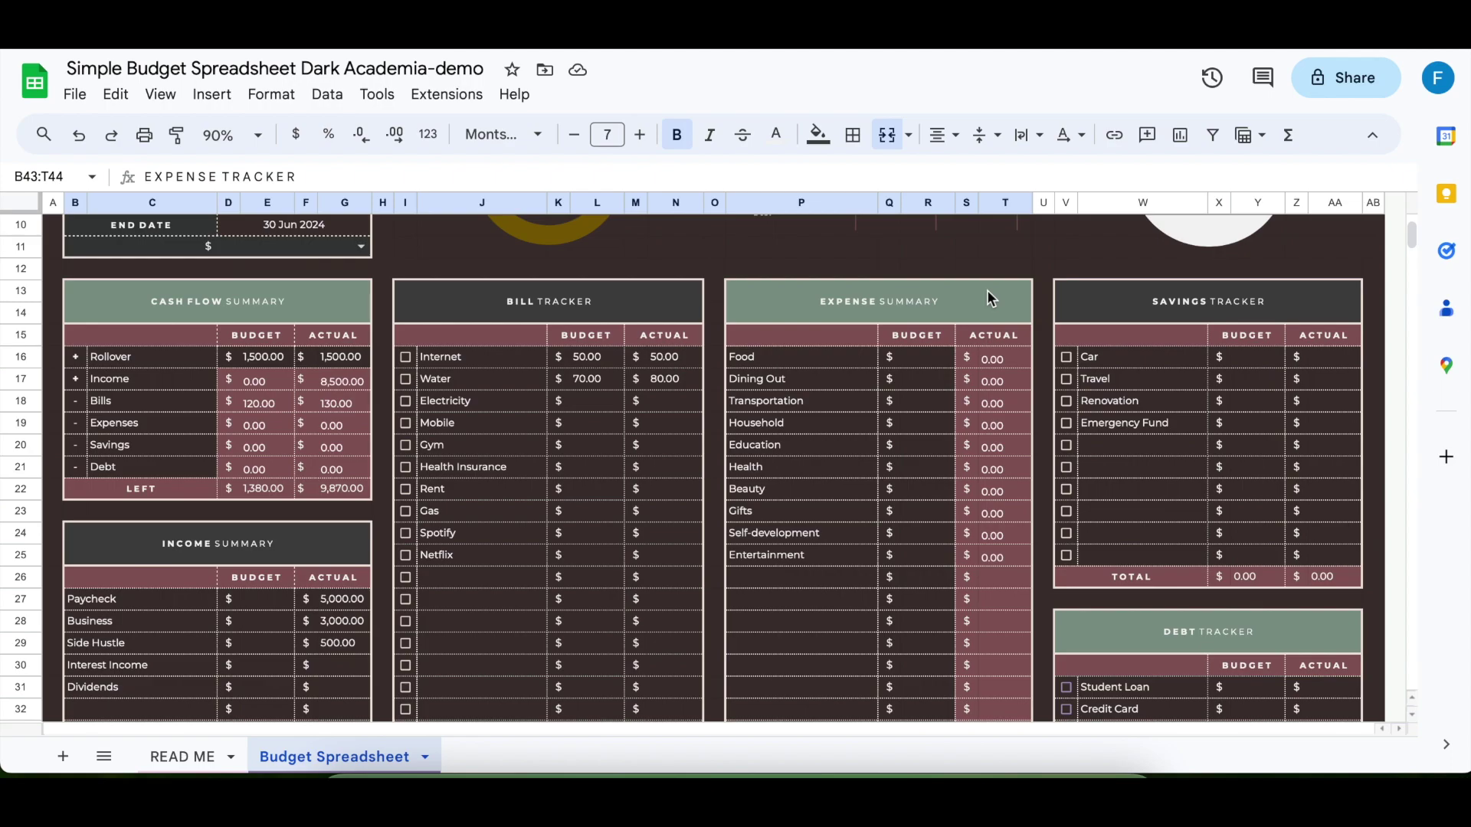
- Examine the Expense Summary's Actual column and the Expense Tracker's Date, Amount, Category and Notes columns with the Expense Breakdown beside them
{"action": "left_click", "coordinate": [995, 335]}
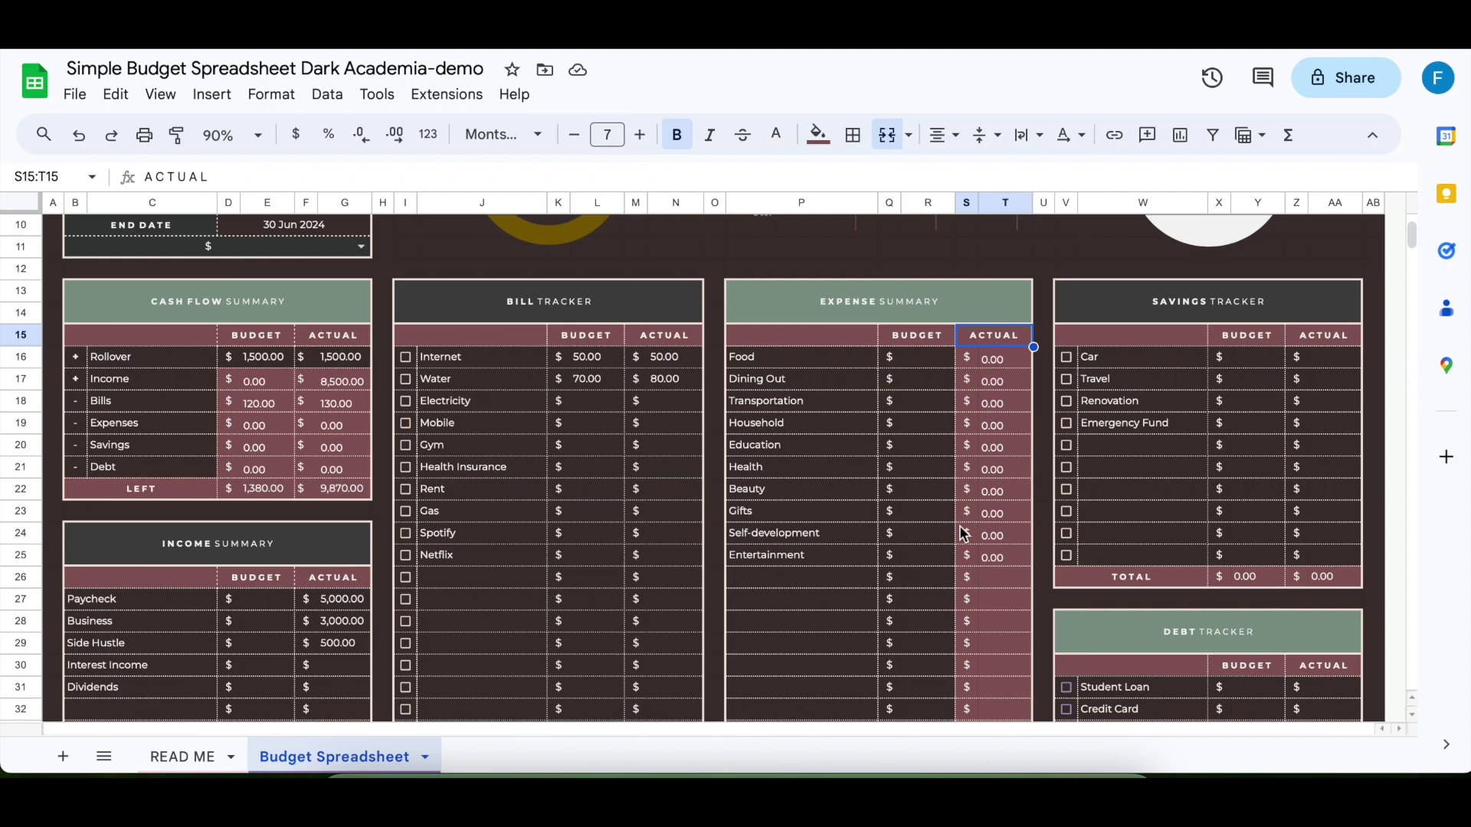
{"action": "scroll", "coordinate": [963, 531], "scroll_direction": "down", "scroll_amount": 2}
{"action": "scroll", "coordinate": [961, 527], "scroll_direction": "down", "scroll_amount": 10}
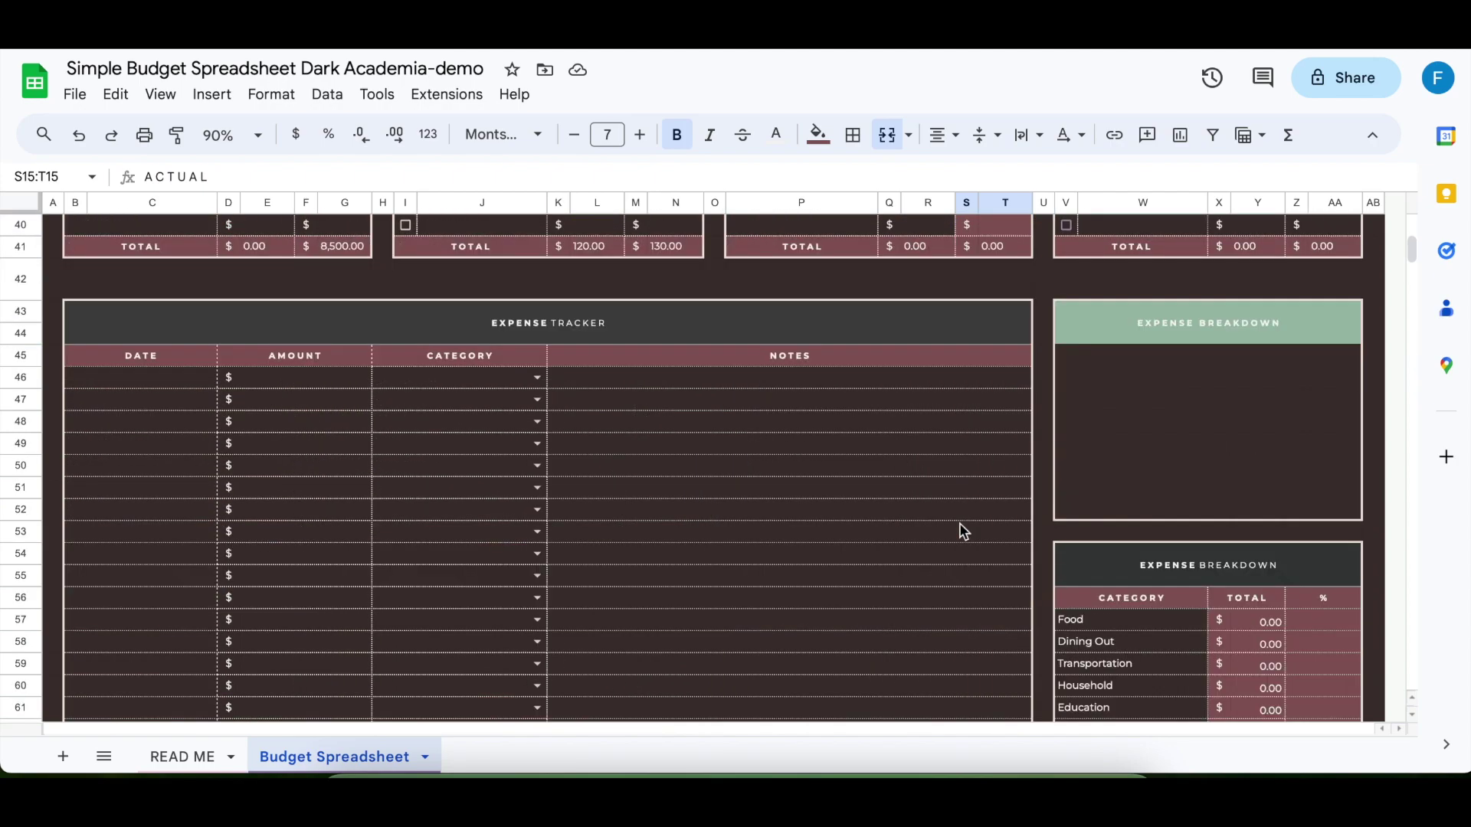
{"action": "scroll", "coordinate": [959, 526], "scroll_direction": "up", "scroll_amount": 1}
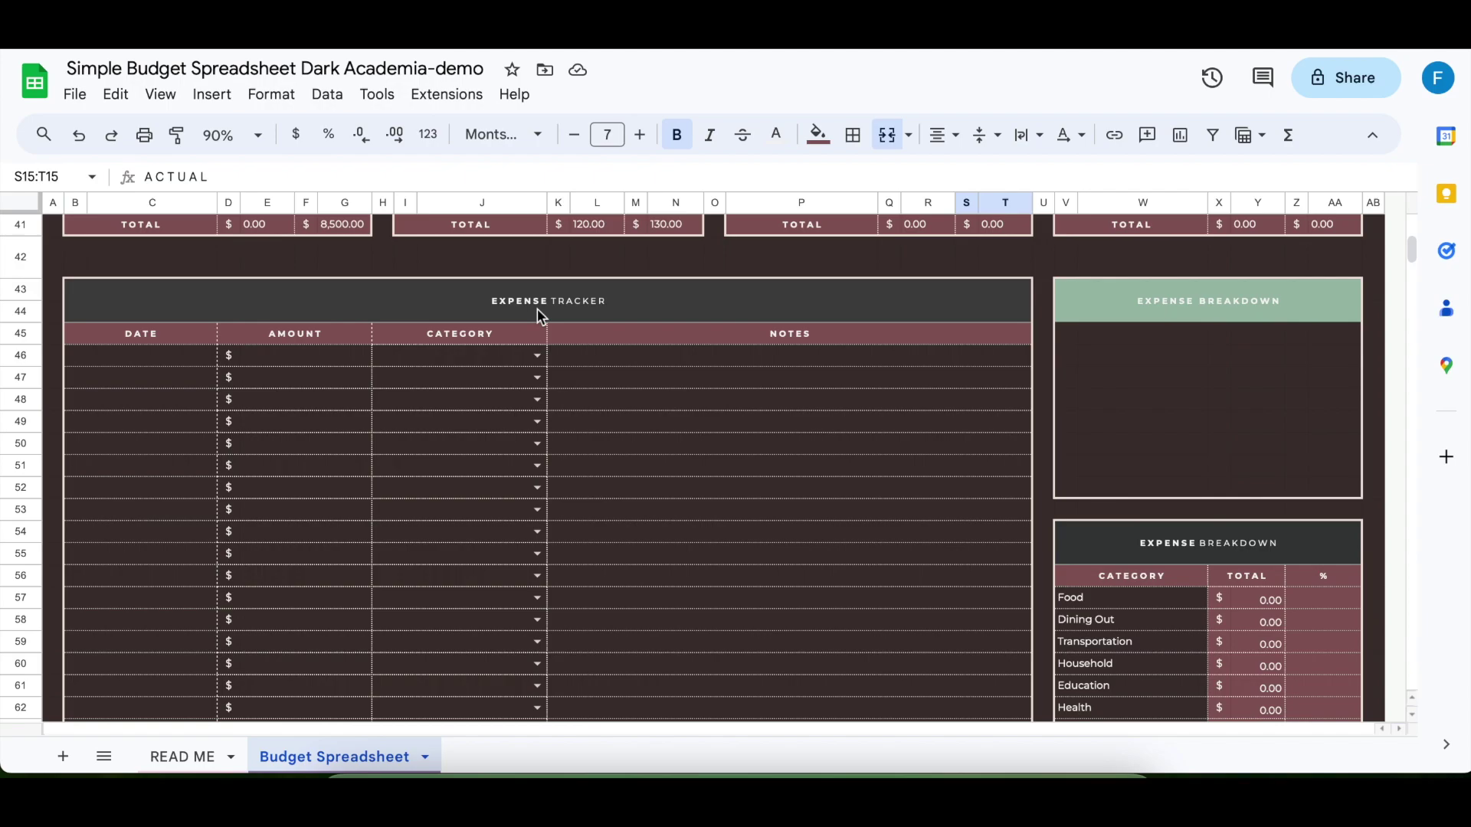
{"action": "left_click", "coordinate": [118, 358]}
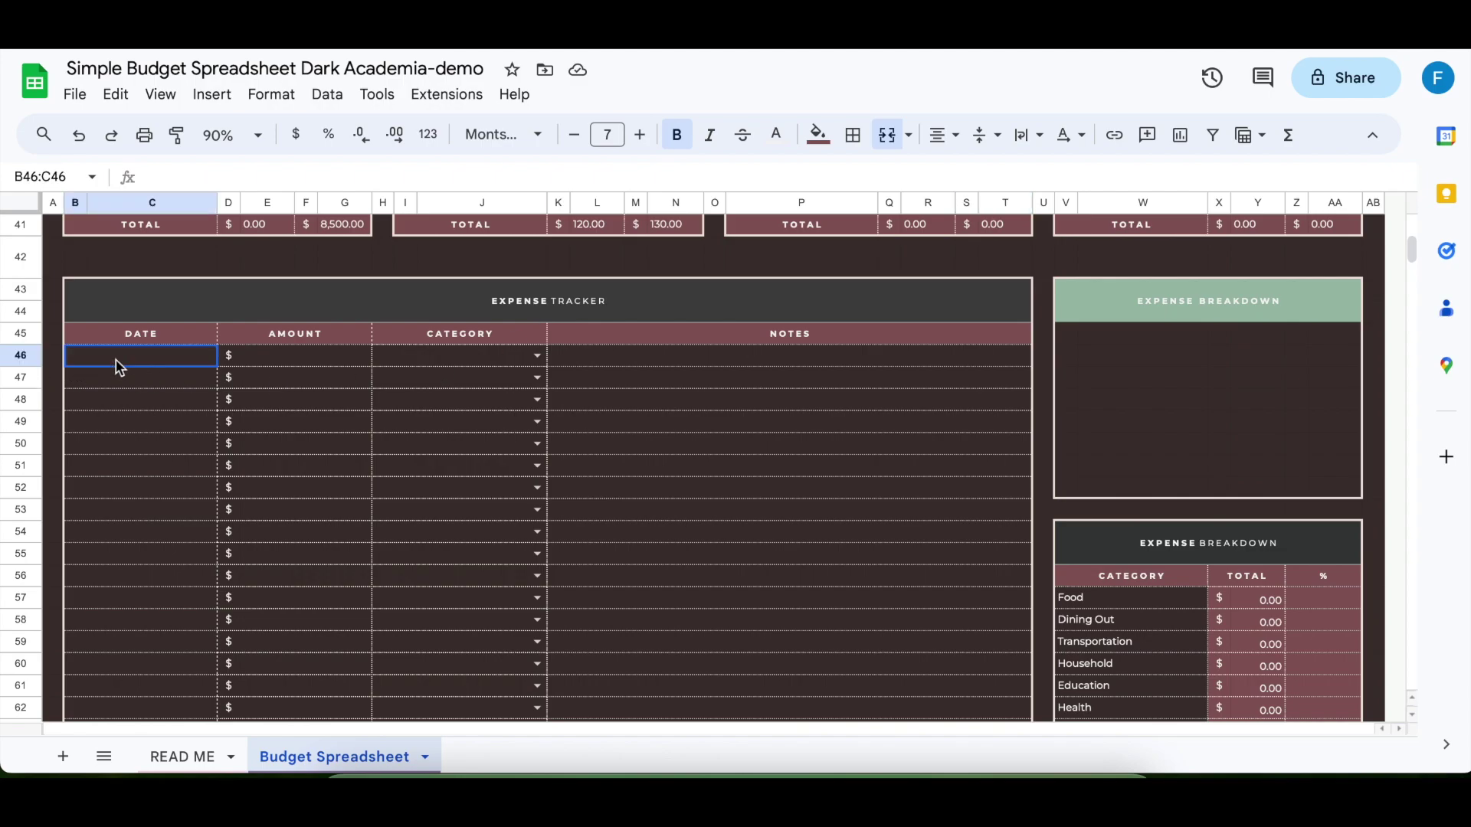
{"action": "scroll", "coordinate": [310, 411], "scroll_direction": "up", "scroll_amount": 15}
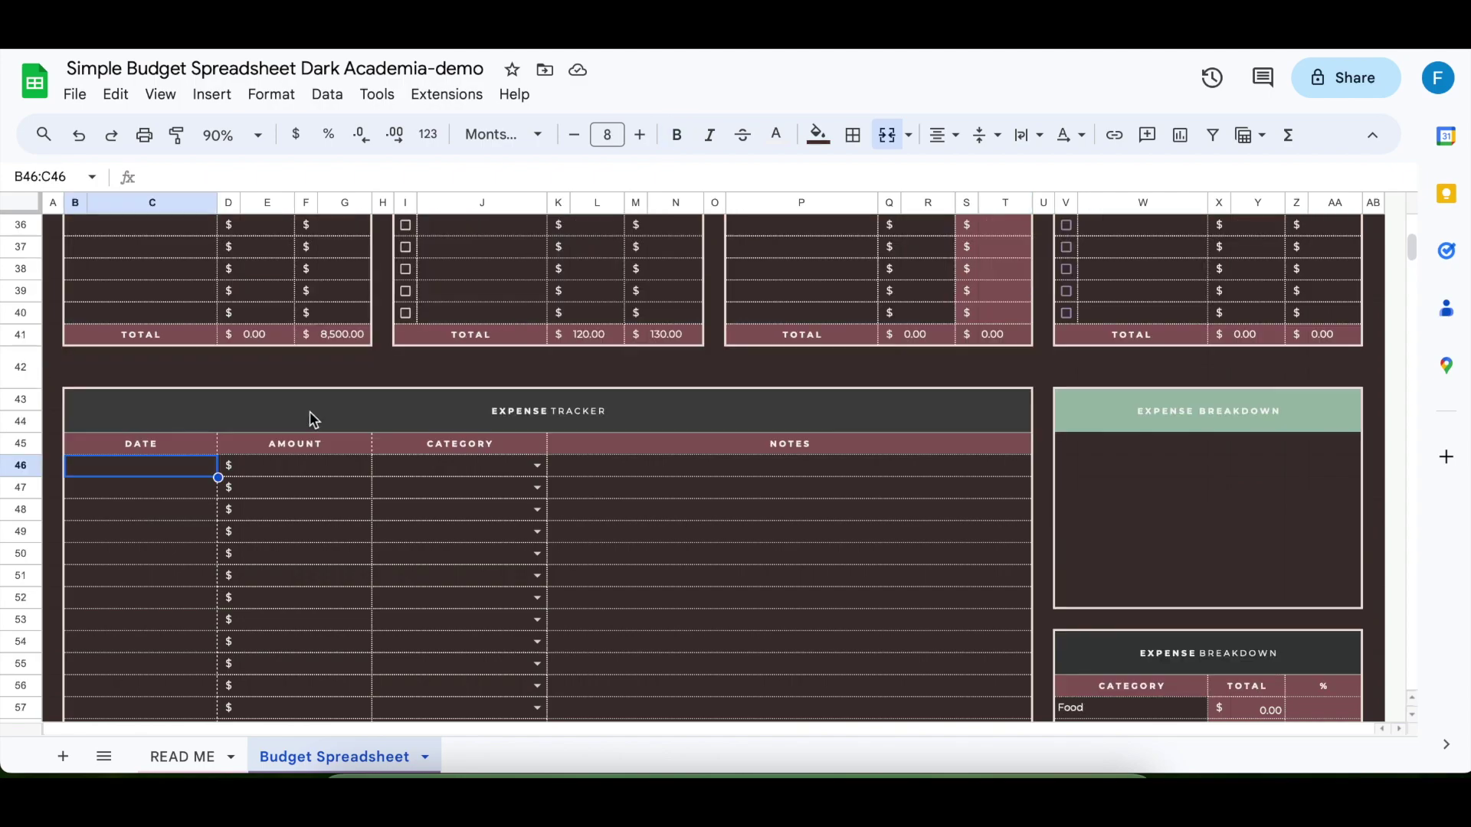
{"action": "scroll", "coordinate": [309, 412], "scroll_direction": "down", "scroll_amount": 6}
{"action": "scroll", "coordinate": [321, 425], "scroll_direction": "down", "scroll_amount": 10}
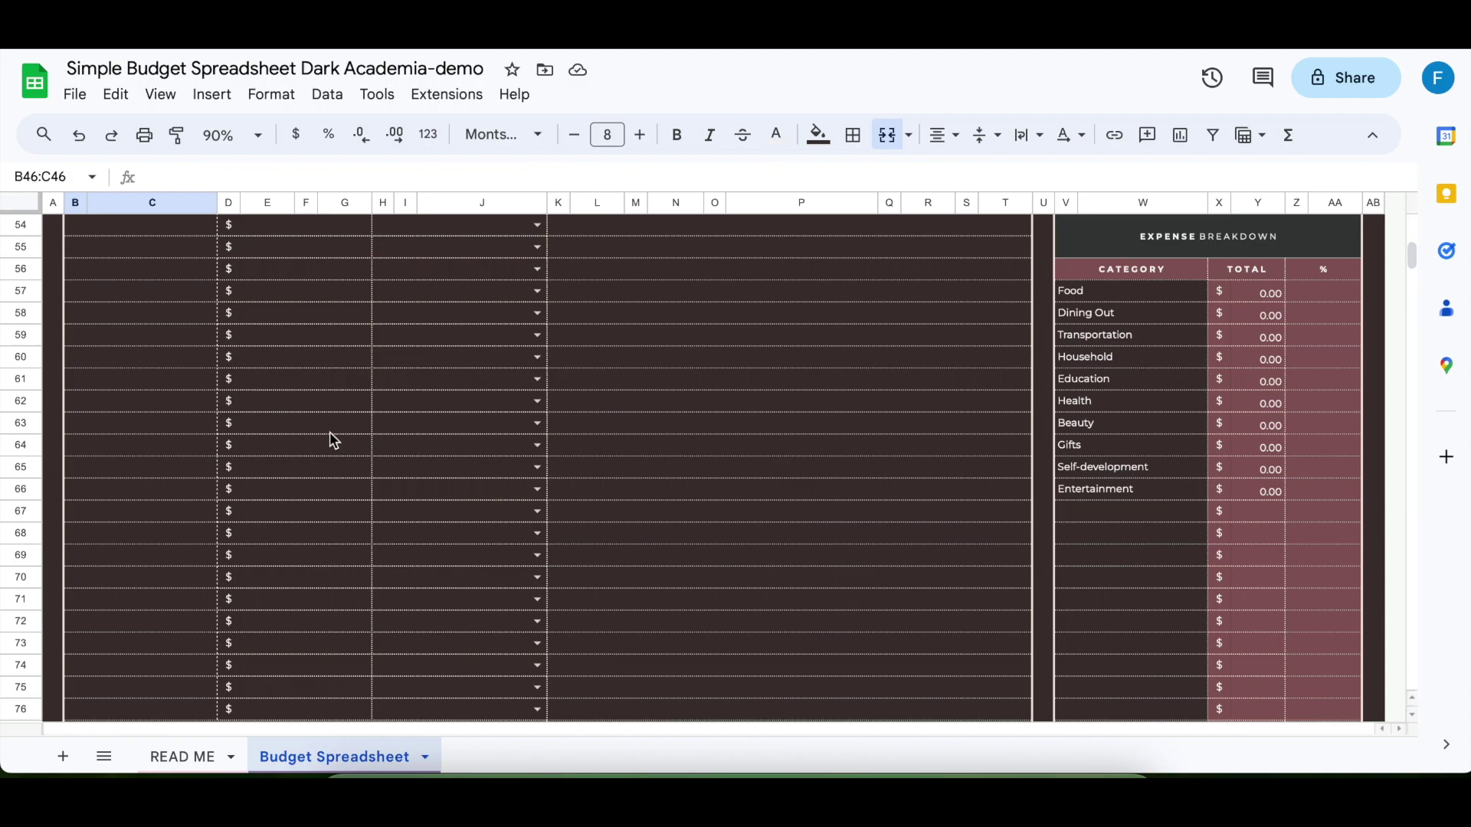
- Log the first Expense Tracker entry in row 46: date 1 June, category Food, amount 55
{"action": "type", "text": "1 june"}
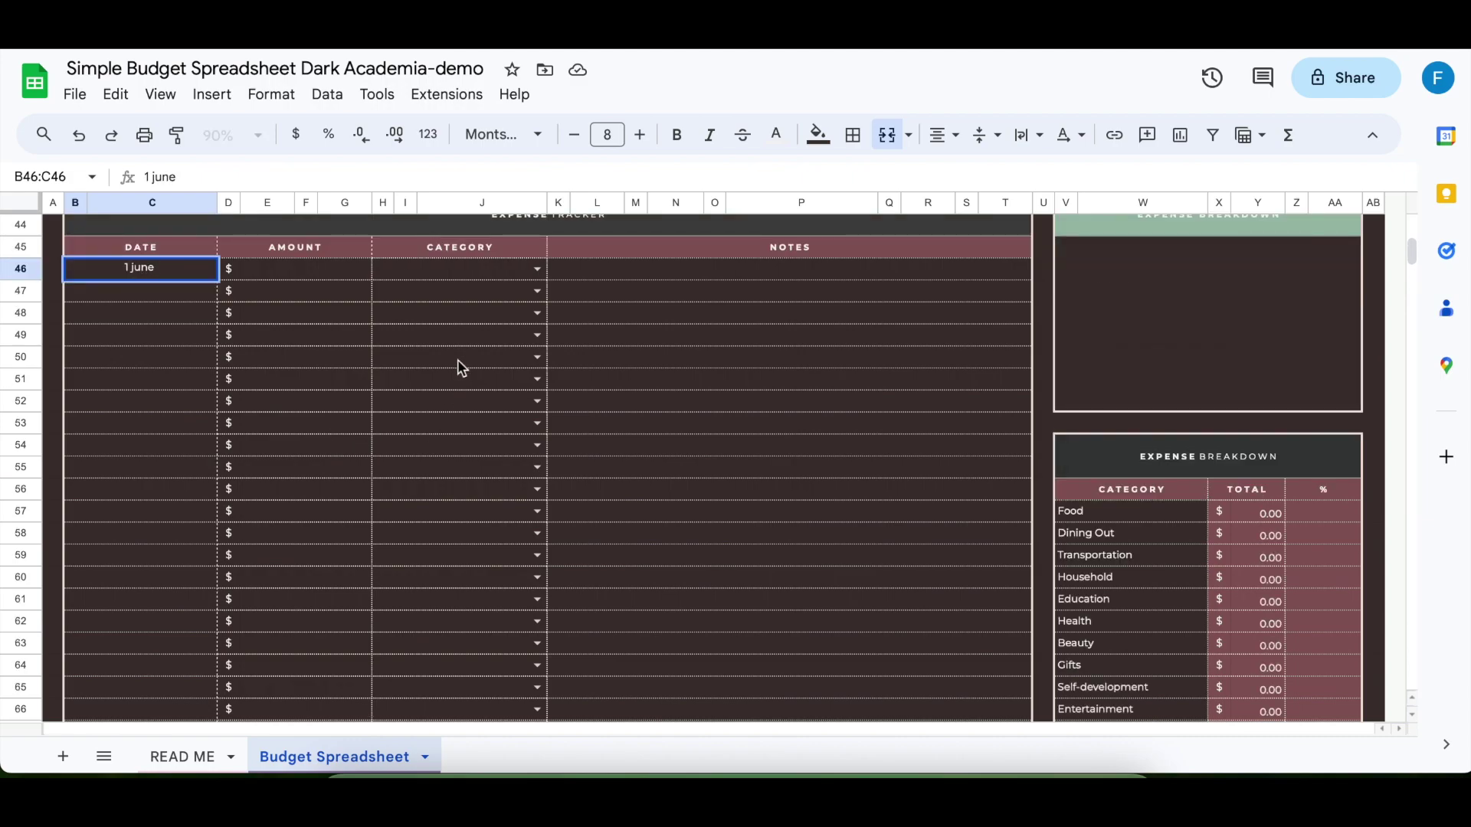
{"action": "left_click", "coordinate": [322, 270]}
{"action": "left_click", "coordinate": [446, 267]}
{"action": "left_click", "coordinate": [537, 270]}
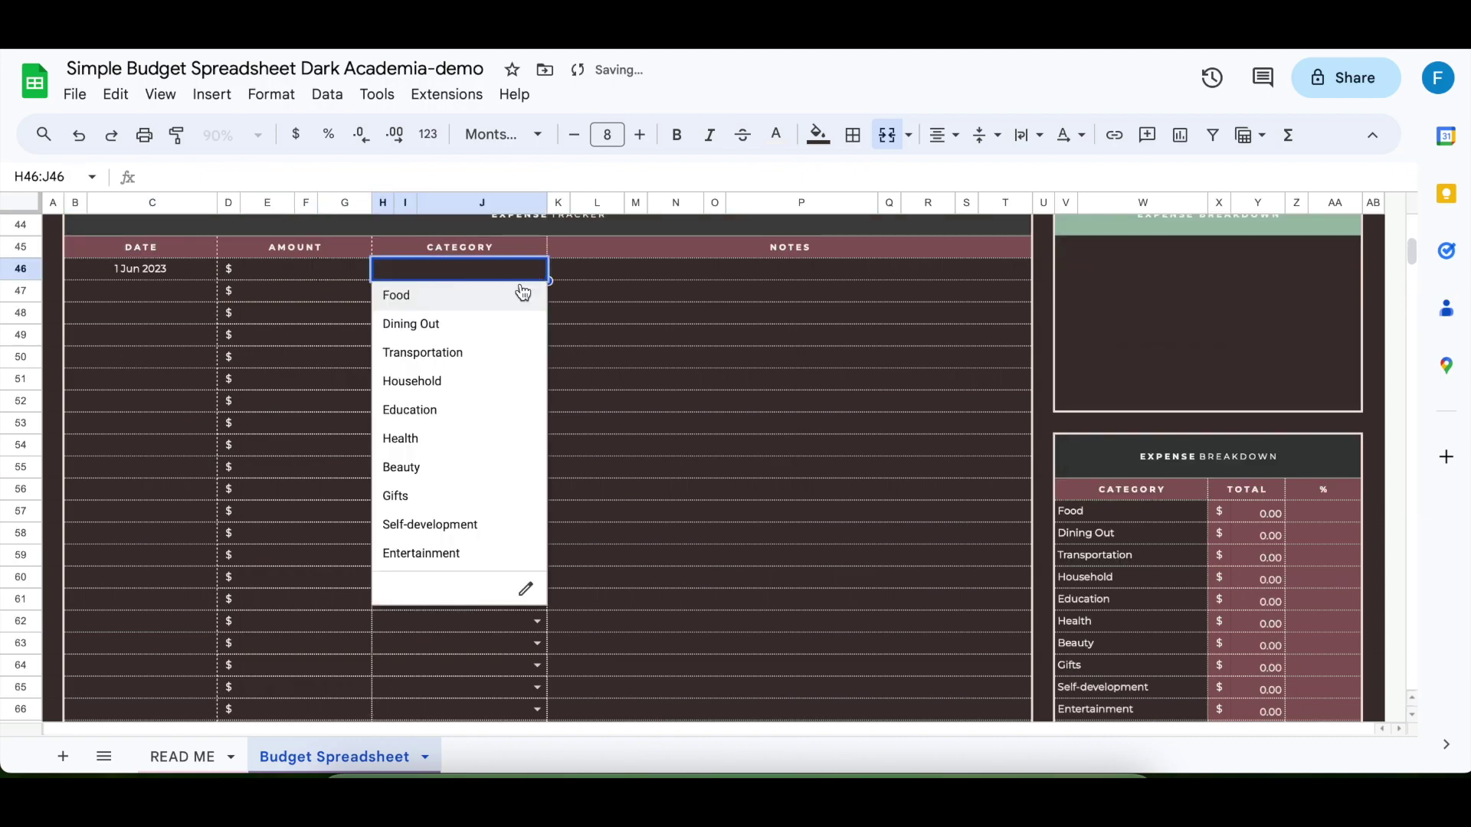
{"action": "left_click", "coordinate": [469, 297]}
{"action": "left_click", "coordinate": [301, 273]}
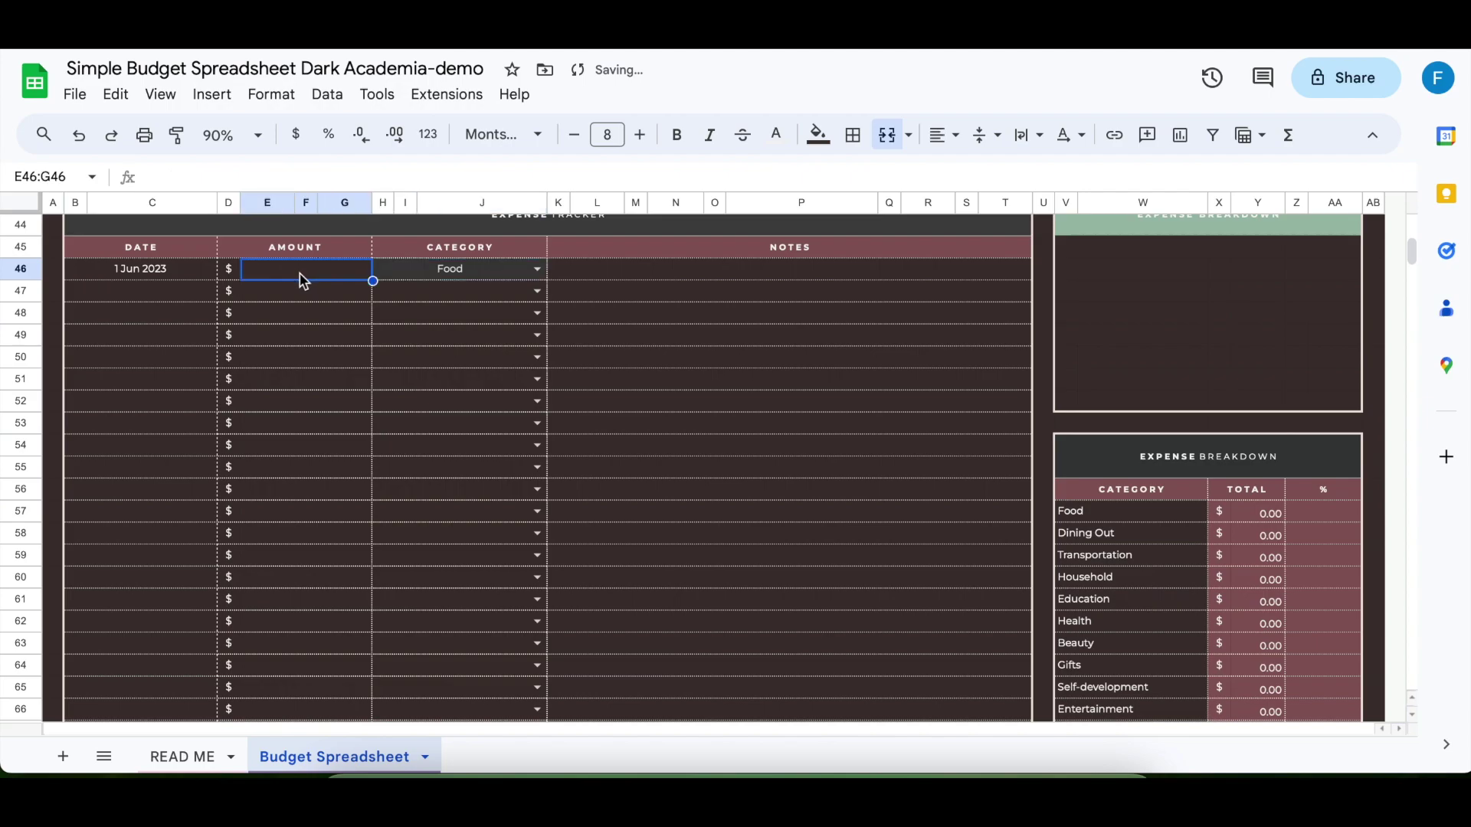
{"action": "type", "text": "55"}
- Log the second Expense Tracker entry in row 47: date 2 June, category Transportation, amount 50
{"action": "left_click", "coordinate": [149, 301]}
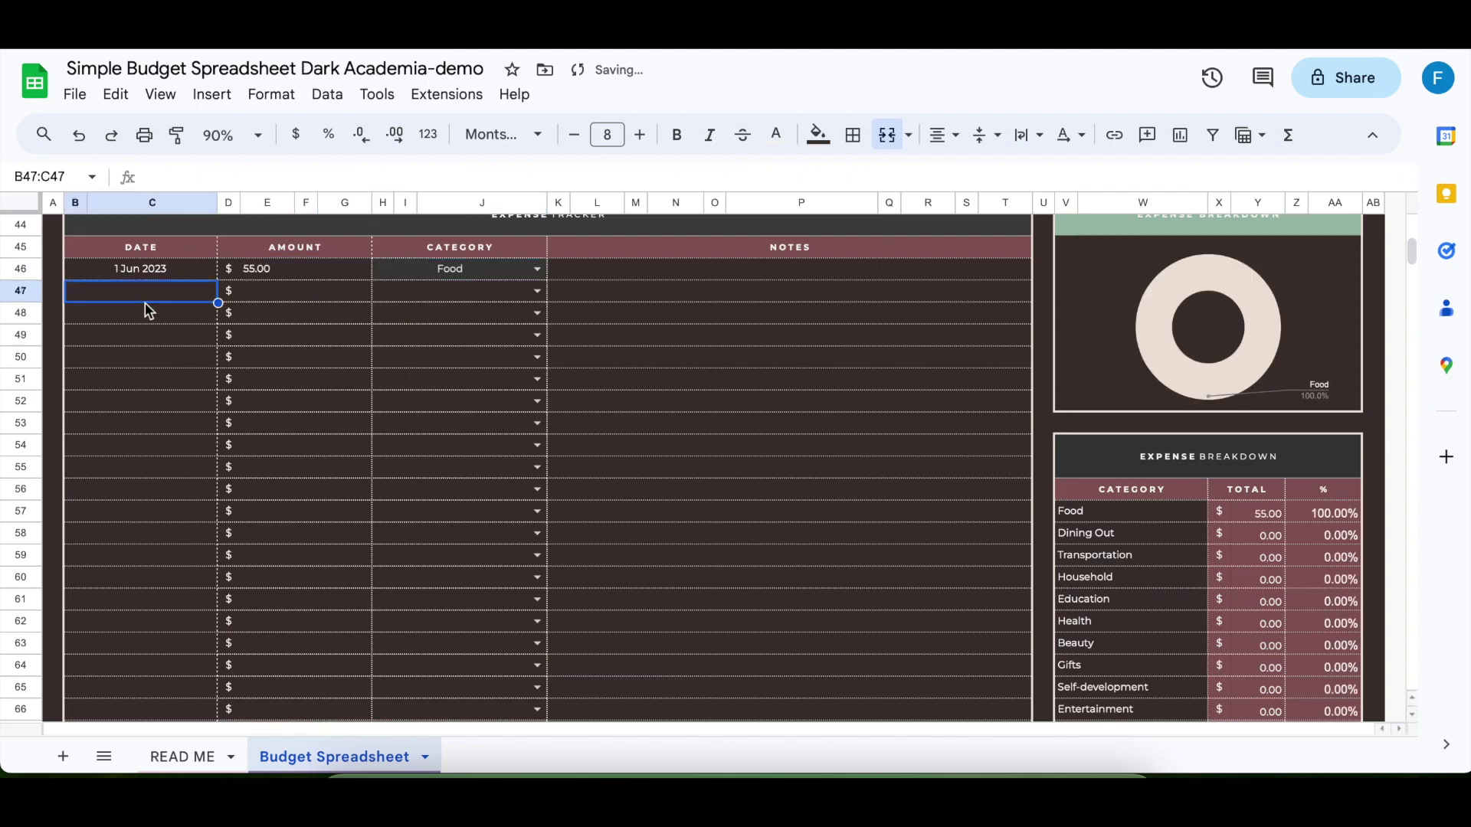
{"action": "type", "text": "2 june"}
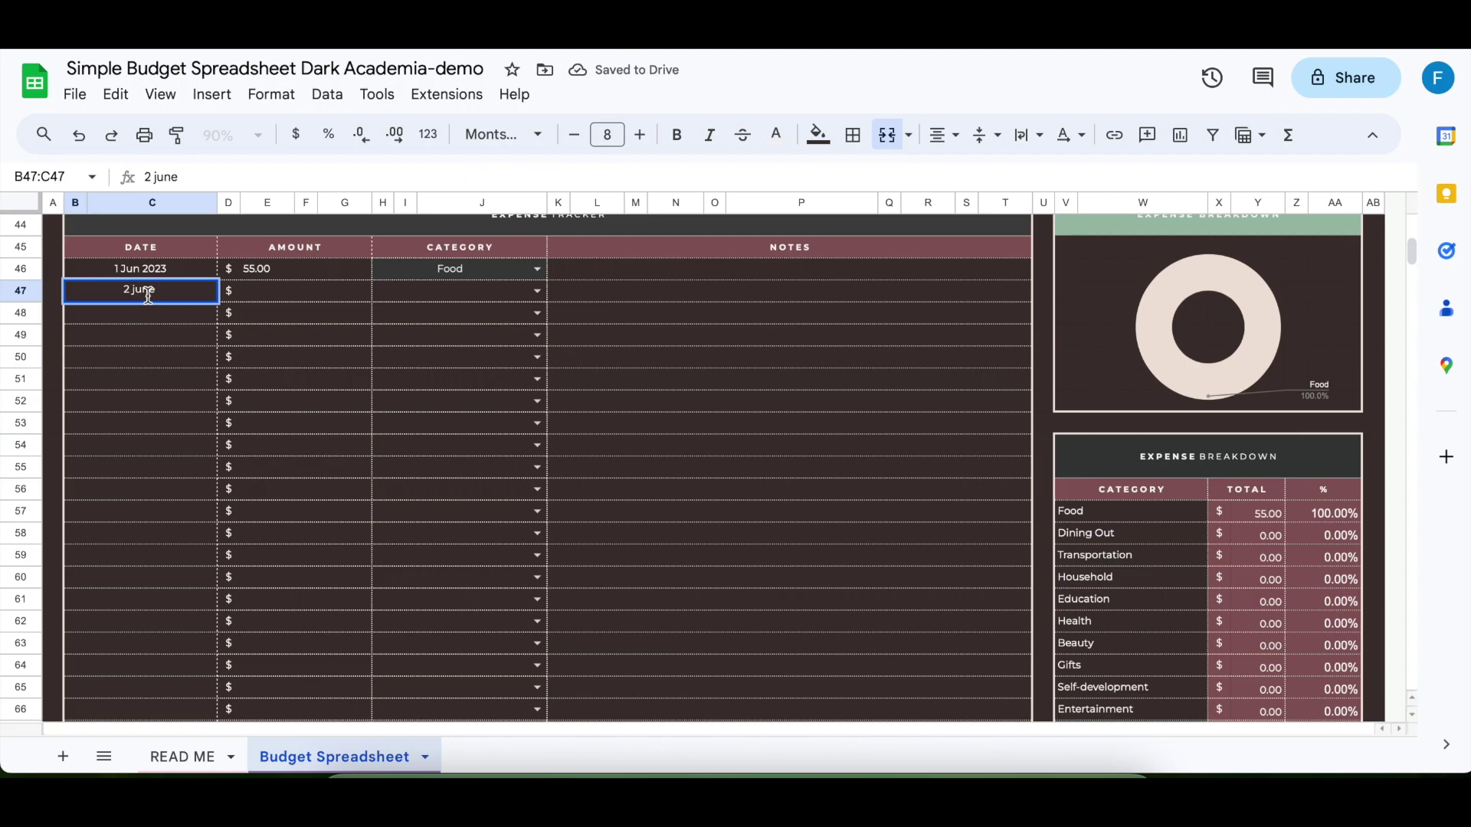
{"action": "left_click", "coordinate": [264, 303]}
{"action": "left_click", "coordinate": [469, 297]}
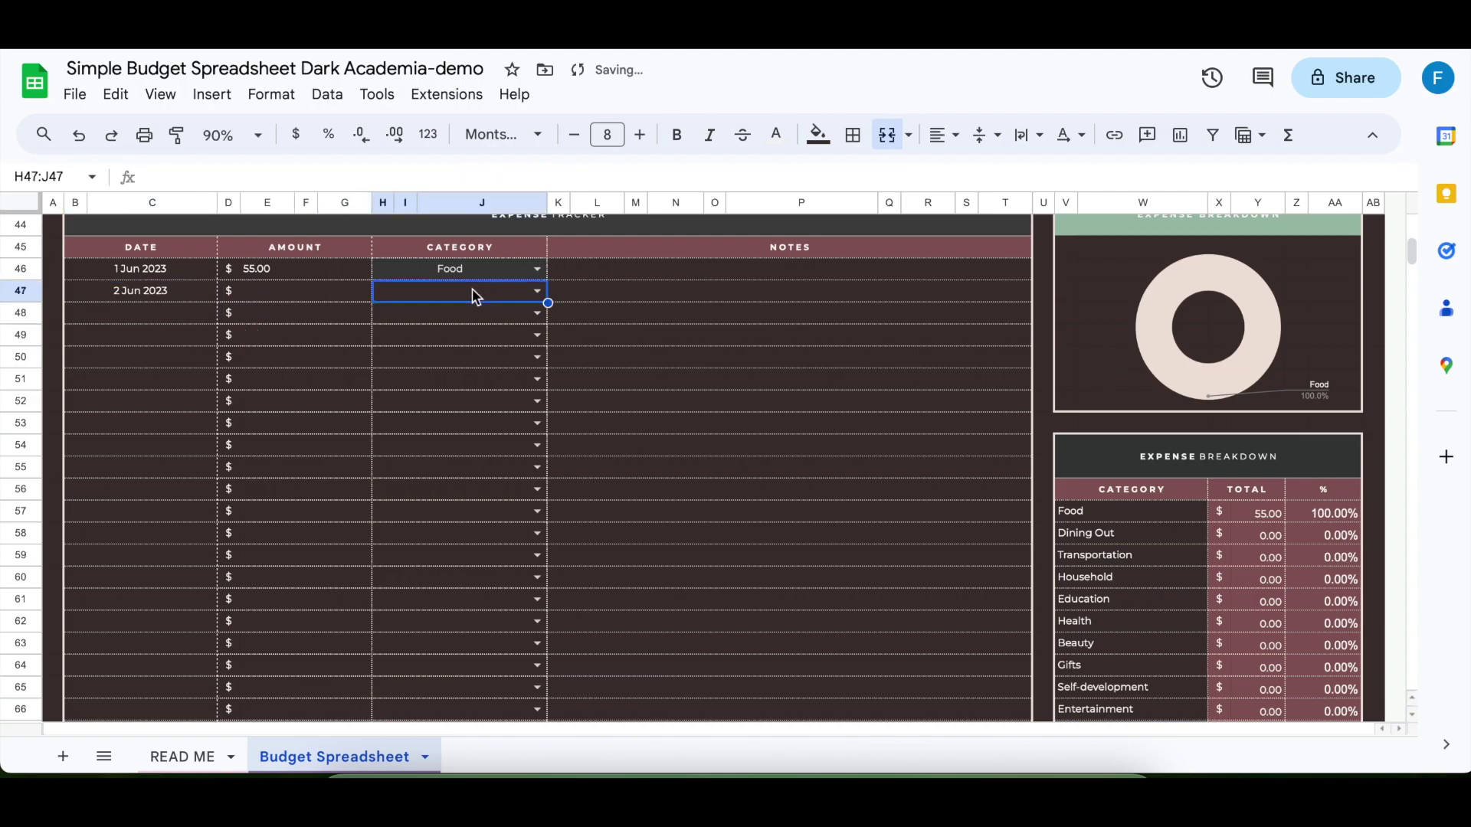
{"action": "left_click", "coordinate": [539, 292]}
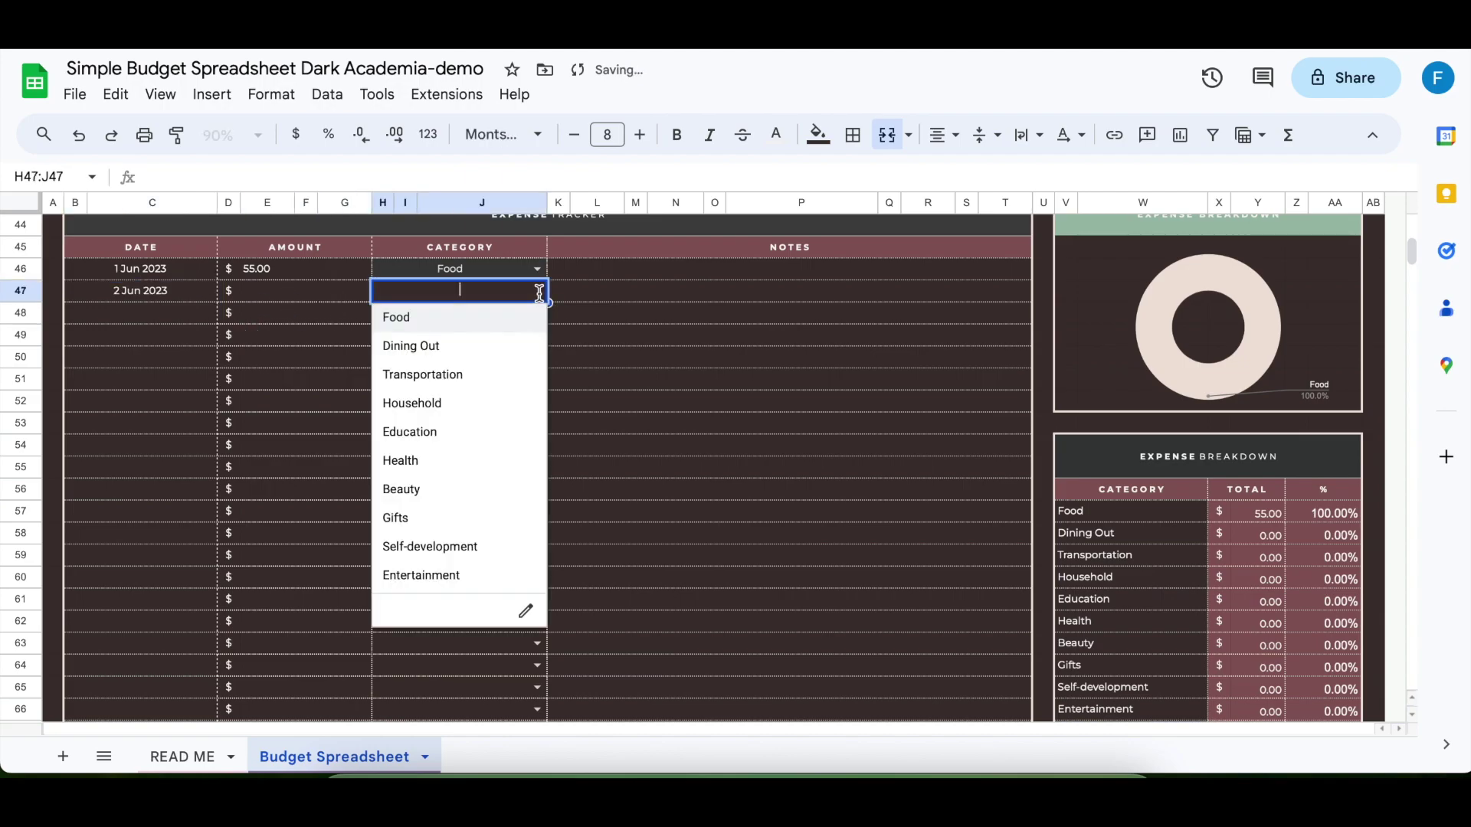
{"action": "left_click", "coordinate": [469, 379]}
{"action": "left_click", "coordinate": [255, 296]}
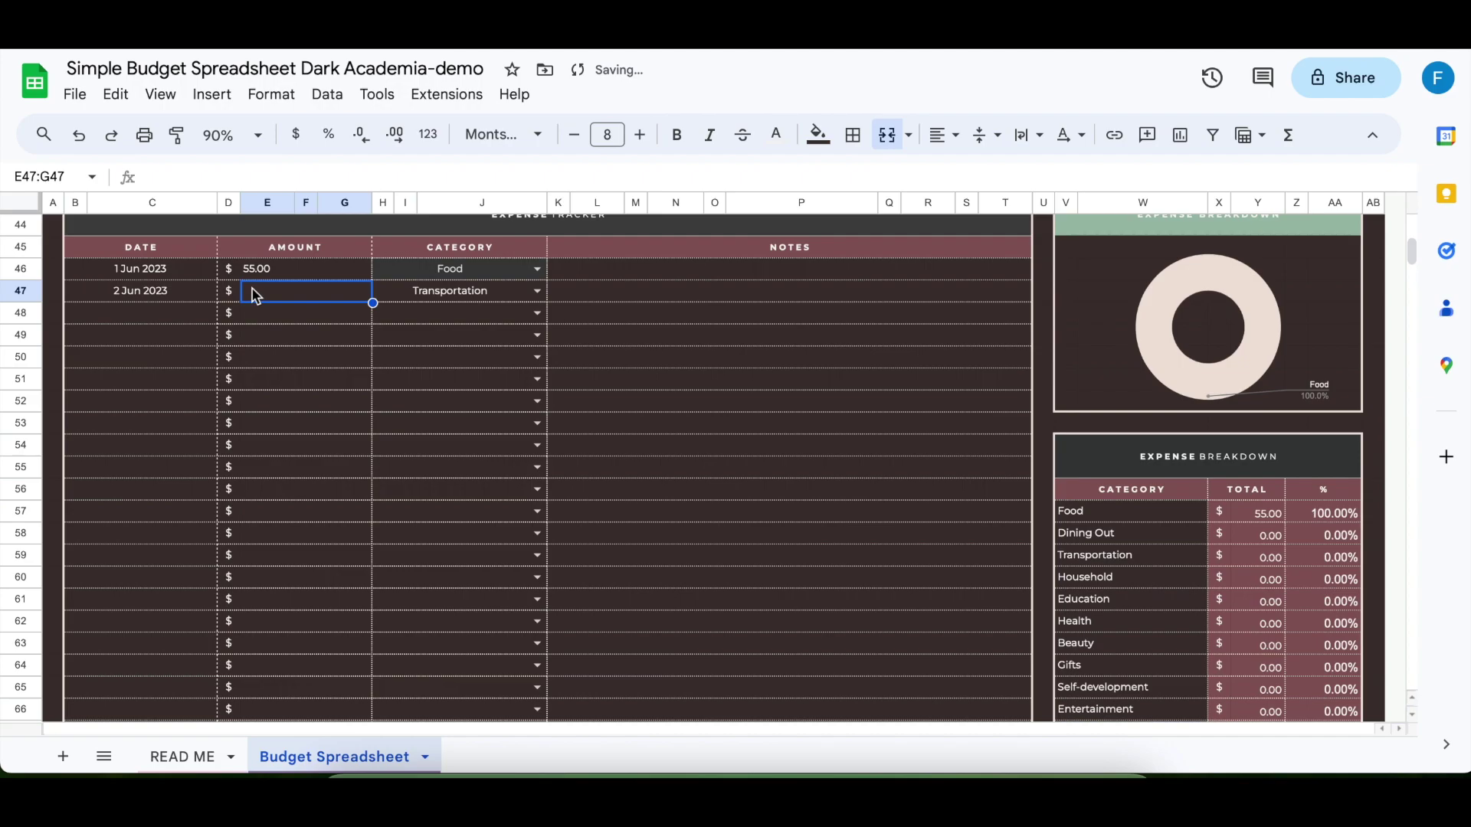
{"action": "type", "text": "50"}
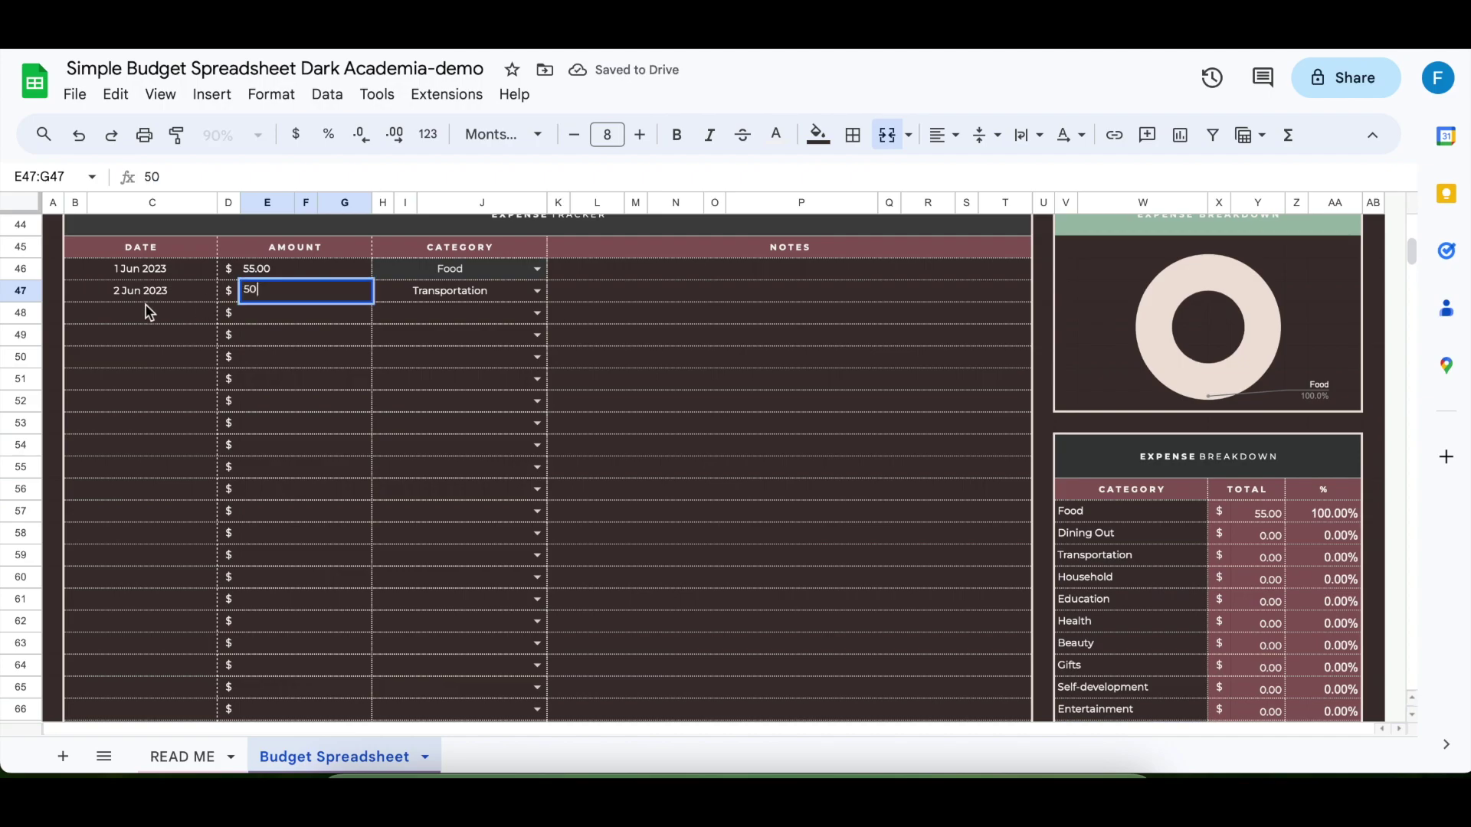
- Log the third Expense Tracker entry in row 48: date 3 June, category Self-development, amount 100
{"action": "left_click", "coordinate": [149, 318]}
{"action": "type", "text": "3 june"}
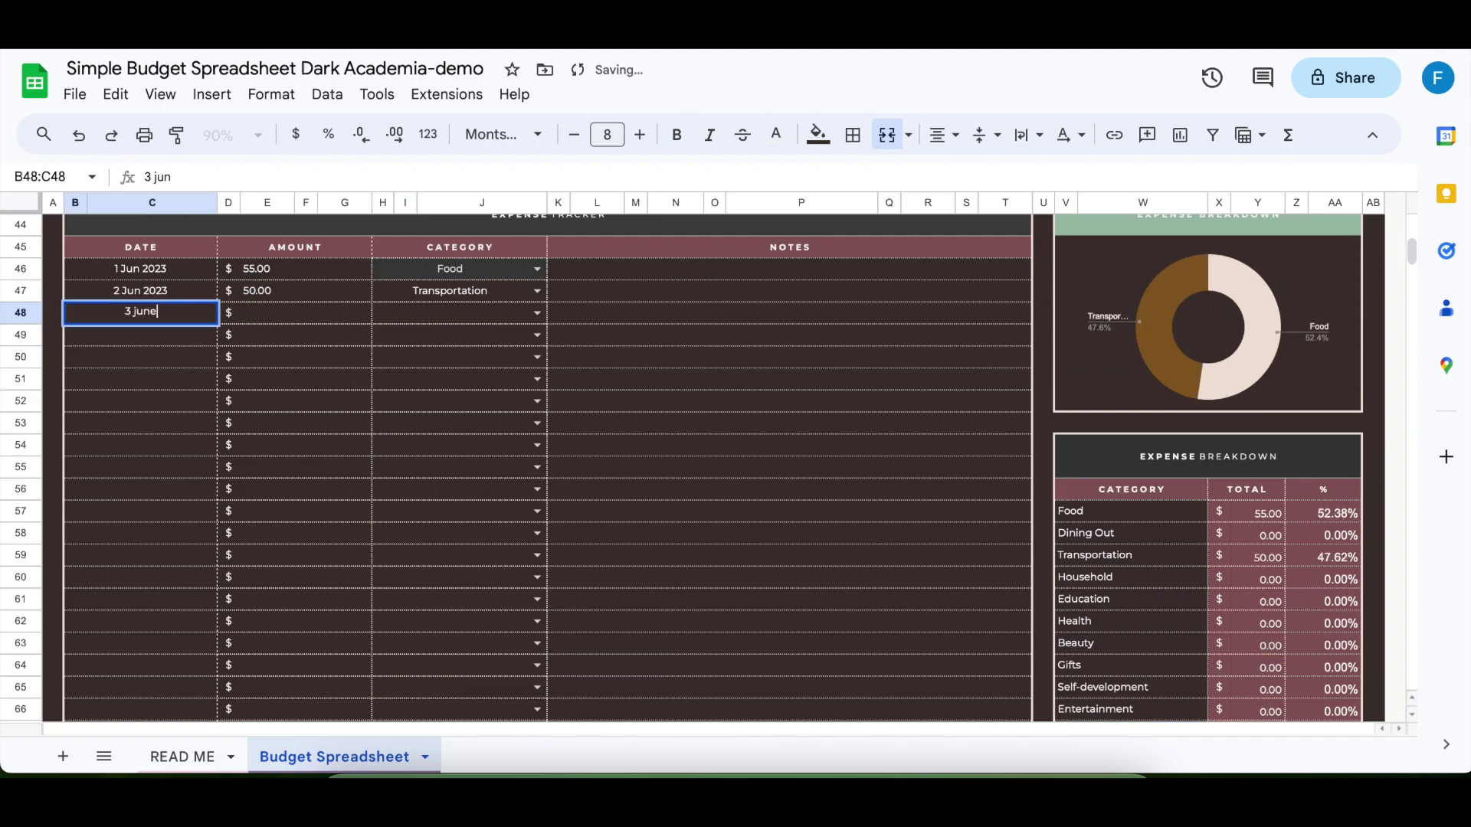
{"action": "left_click", "coordinate": [503, 313]}
{"action": "left_click", "coordinate": [503, 314]}
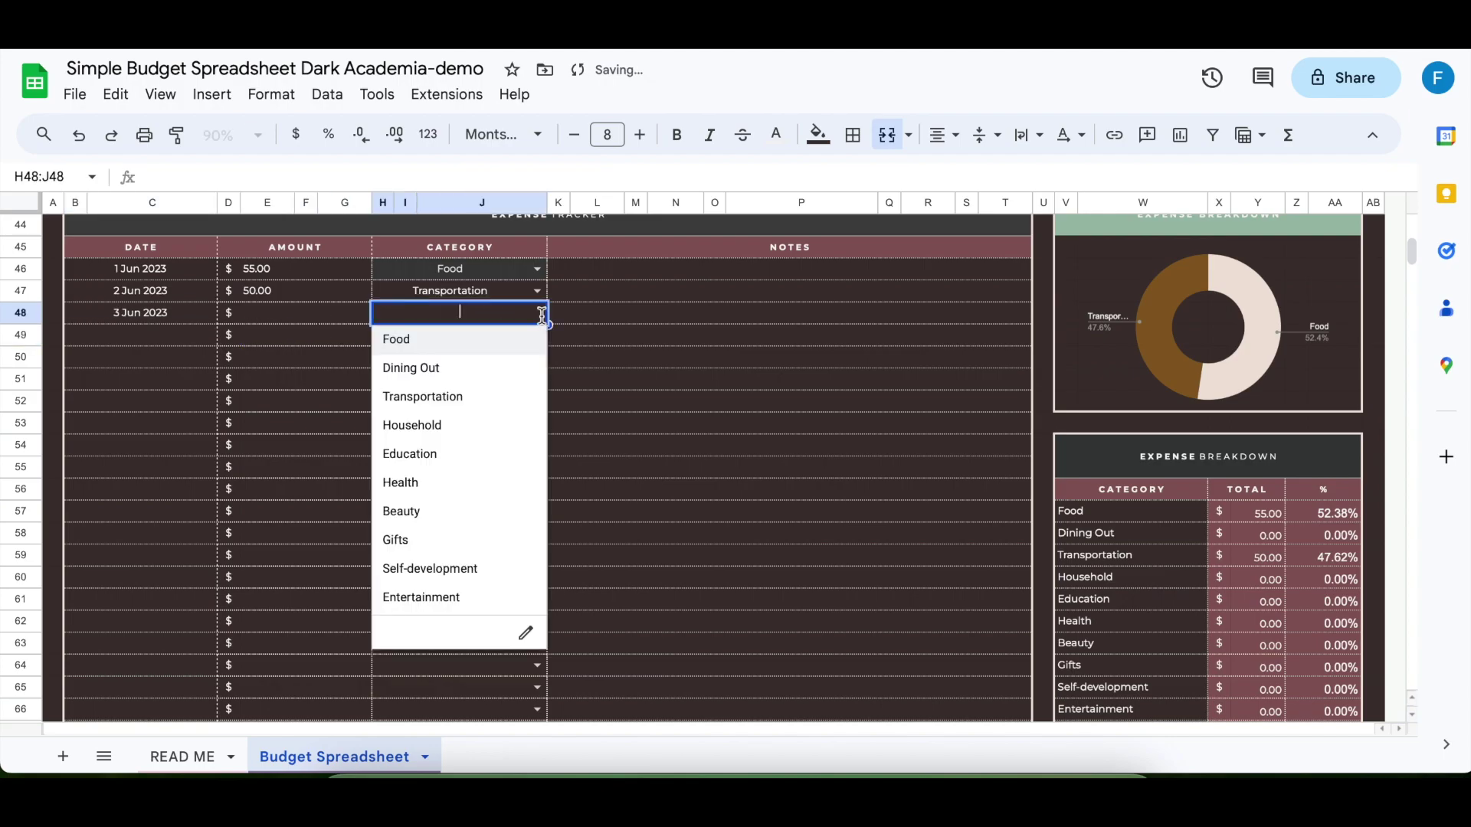
{"action": "left_click", "coordinate": [475, 569]}
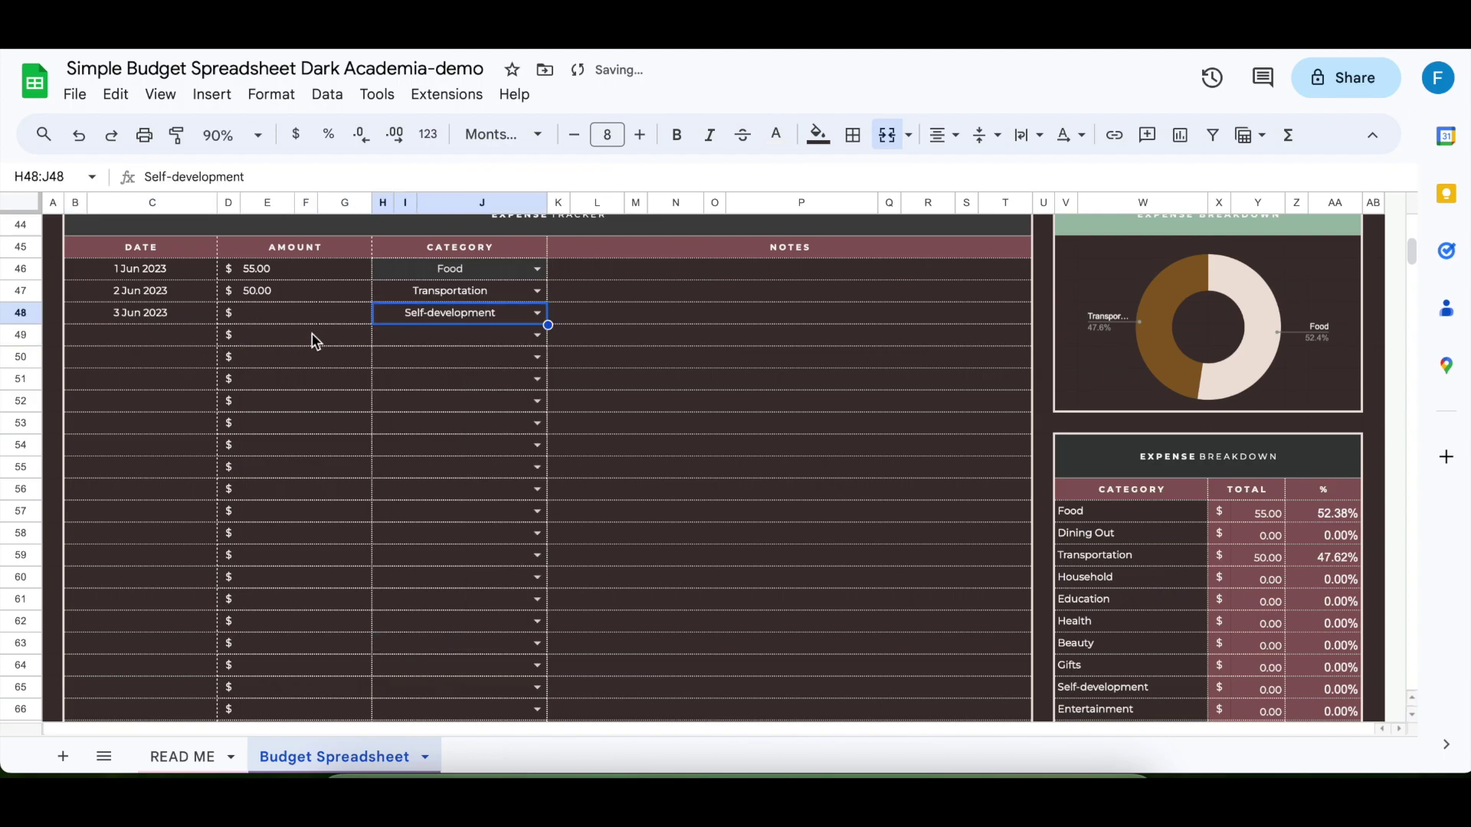
{"action": "left_click", "coordinate": [300, 329]}
{"action": "type", "text": "100"}
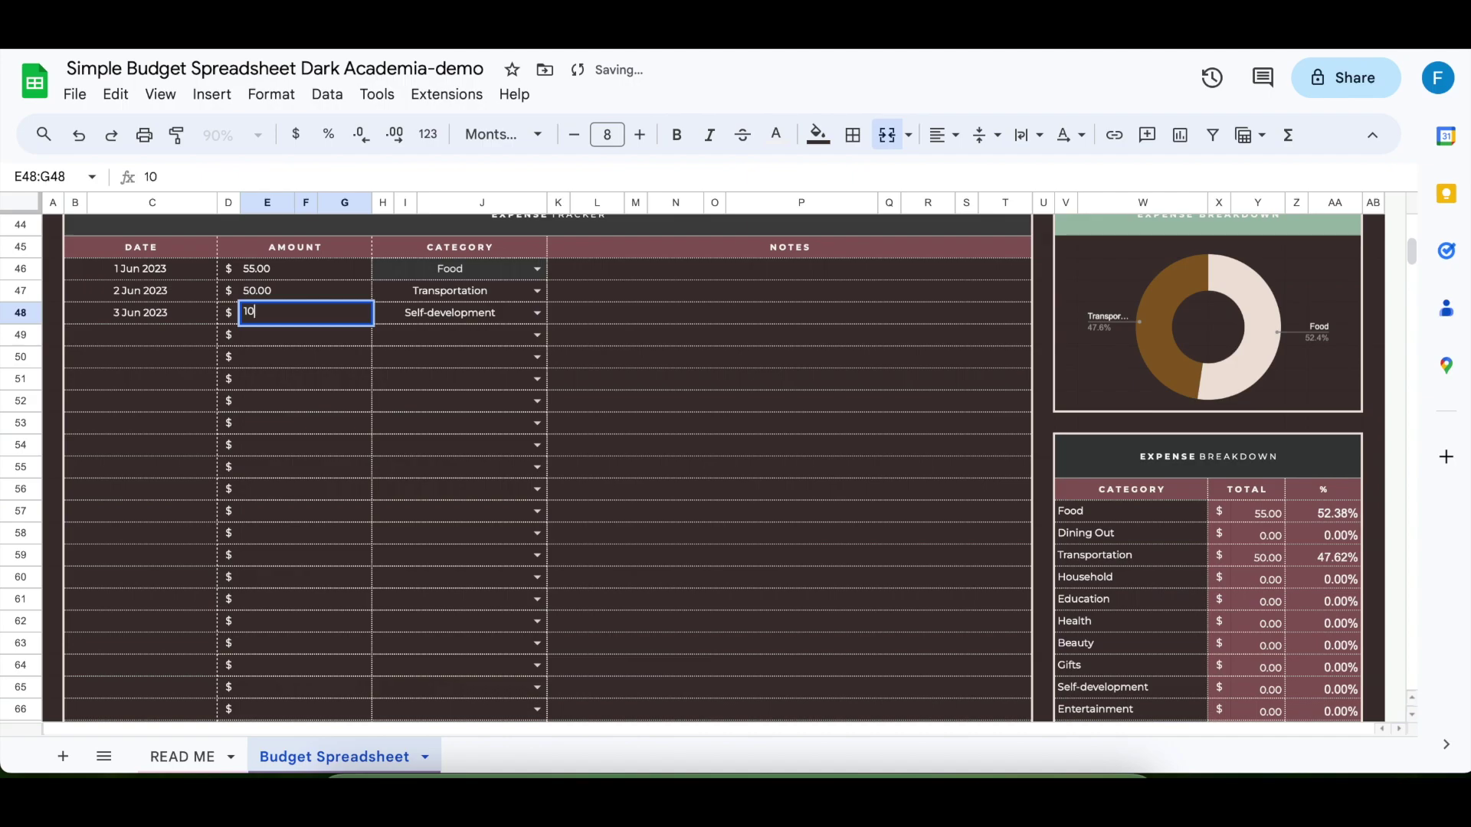
{"action": "left_click", "coordinate": [317, 360]}
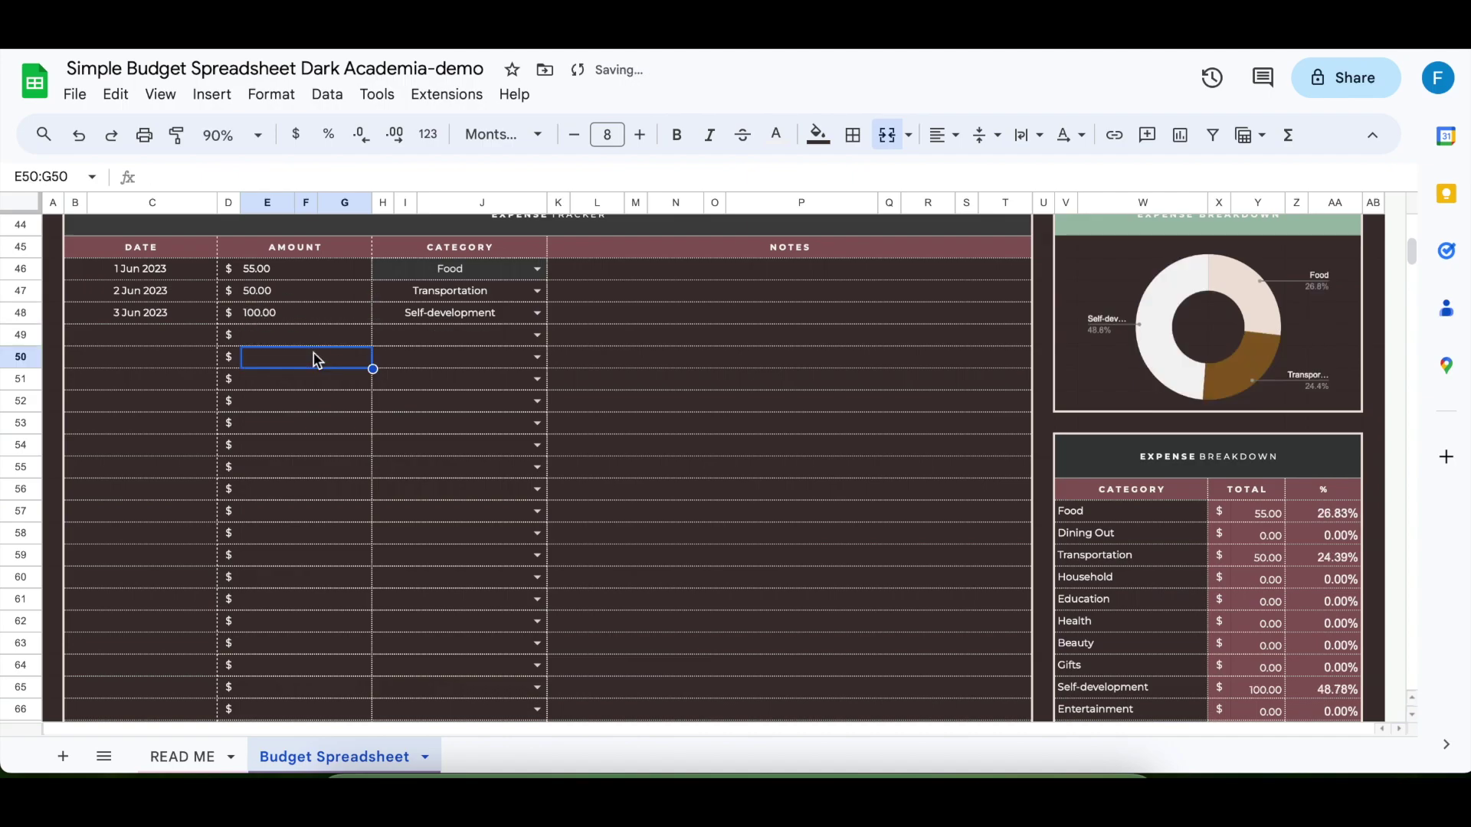
- Examine how the logged expenses feed the Expense Summary's Actual column and the Expense Breakdown chart, totals and percentages
{"action": "scroll", "coordinate": [398, 360], "scroll_direction": "up", "scroll_amount": 1}
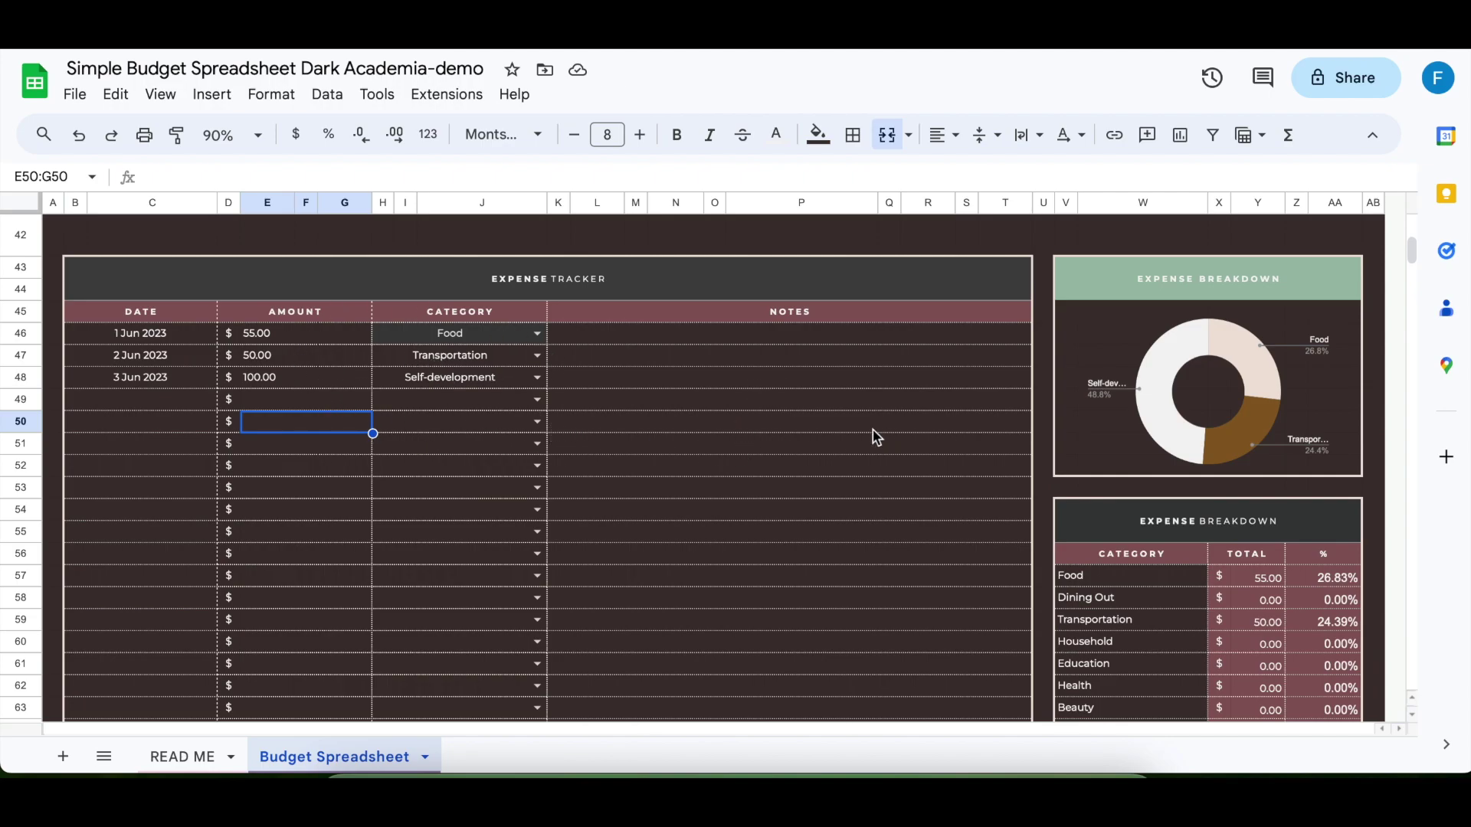
{"action": "scroll", "coordinate": [874, 434], "scroll_direction": "up", "scroll_amount": 3}
{"action": "scroll", "coordinate": [967, 453], "scroll_direction": "up", "scroll_amount": 9}
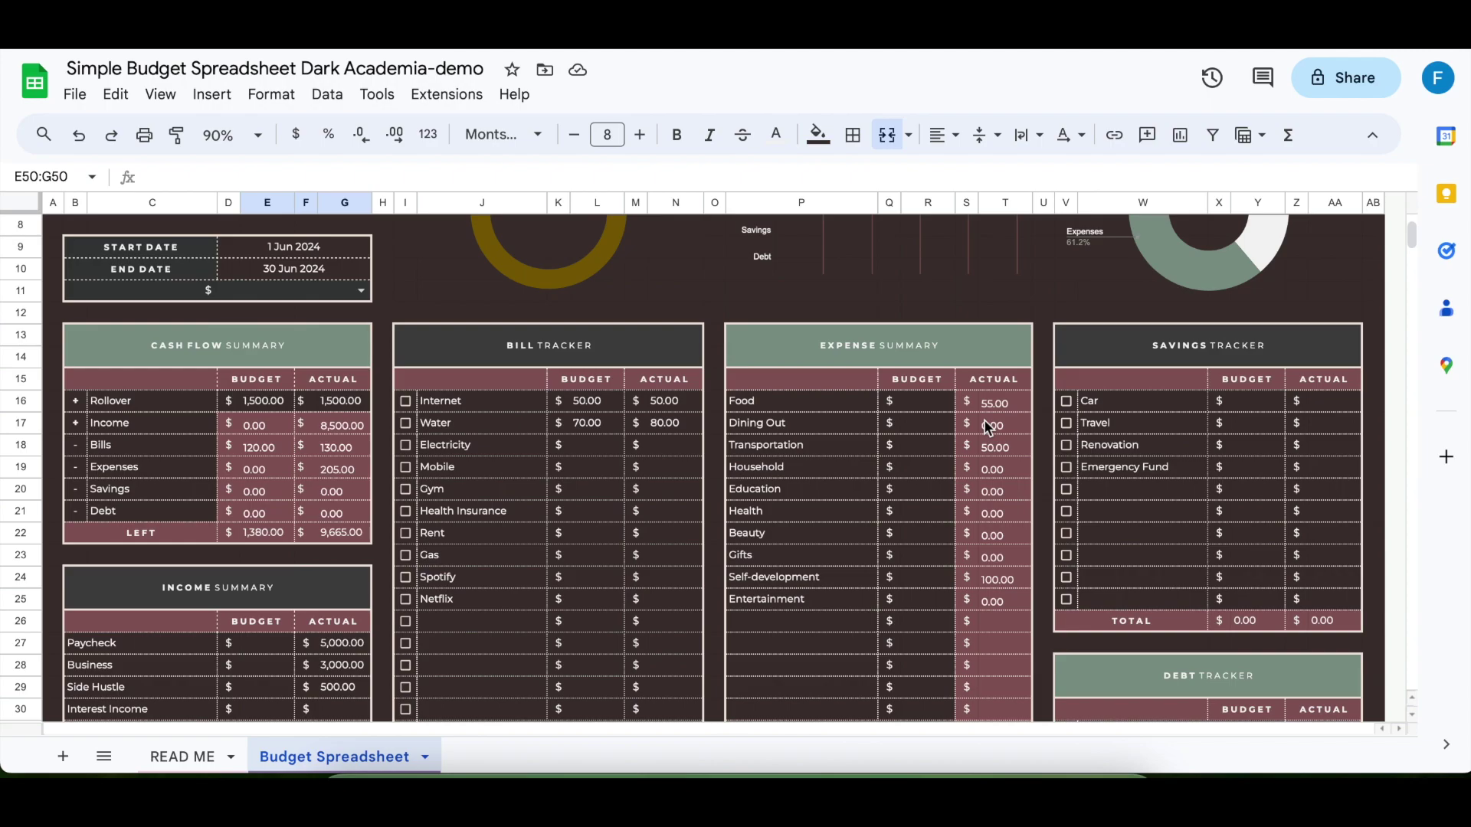
{"action": "scroll", "coordinate": [988, 428], "scroll_direction": "down", "scroll_amount": 11}
{"action": "left_click", "coordinate": [1296, 488]}
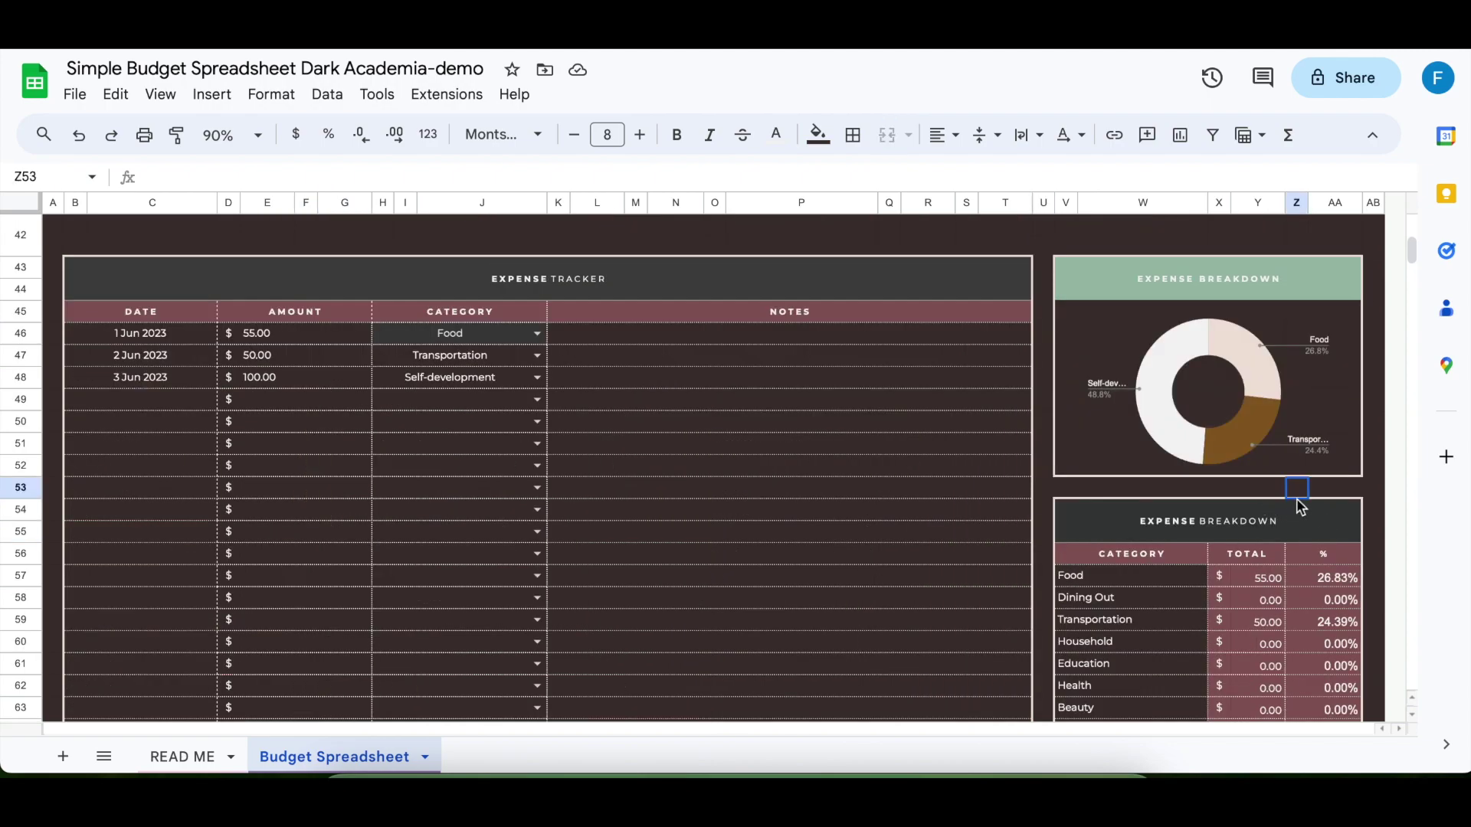
{"action": "left_click", "coordinate": [1145, 519]}
{"action": "scroll", "coordinate": [1091, 545], "scroll_direction": "down", "scroll_amount": 1}
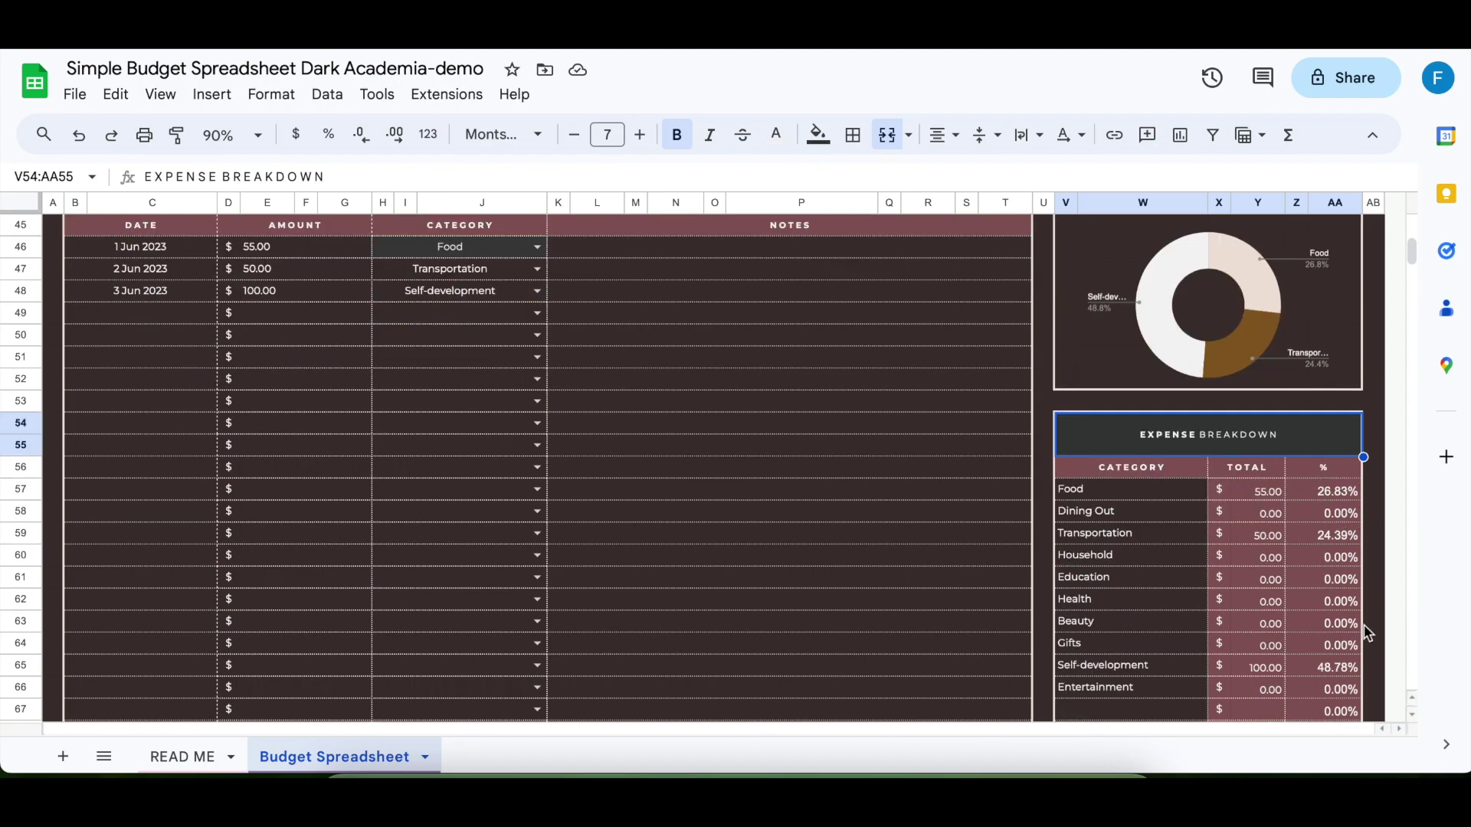
{"action": "scroll", "coordinate": [1356, 476], "scroll_direction": "up", "scroll_amount": 3}
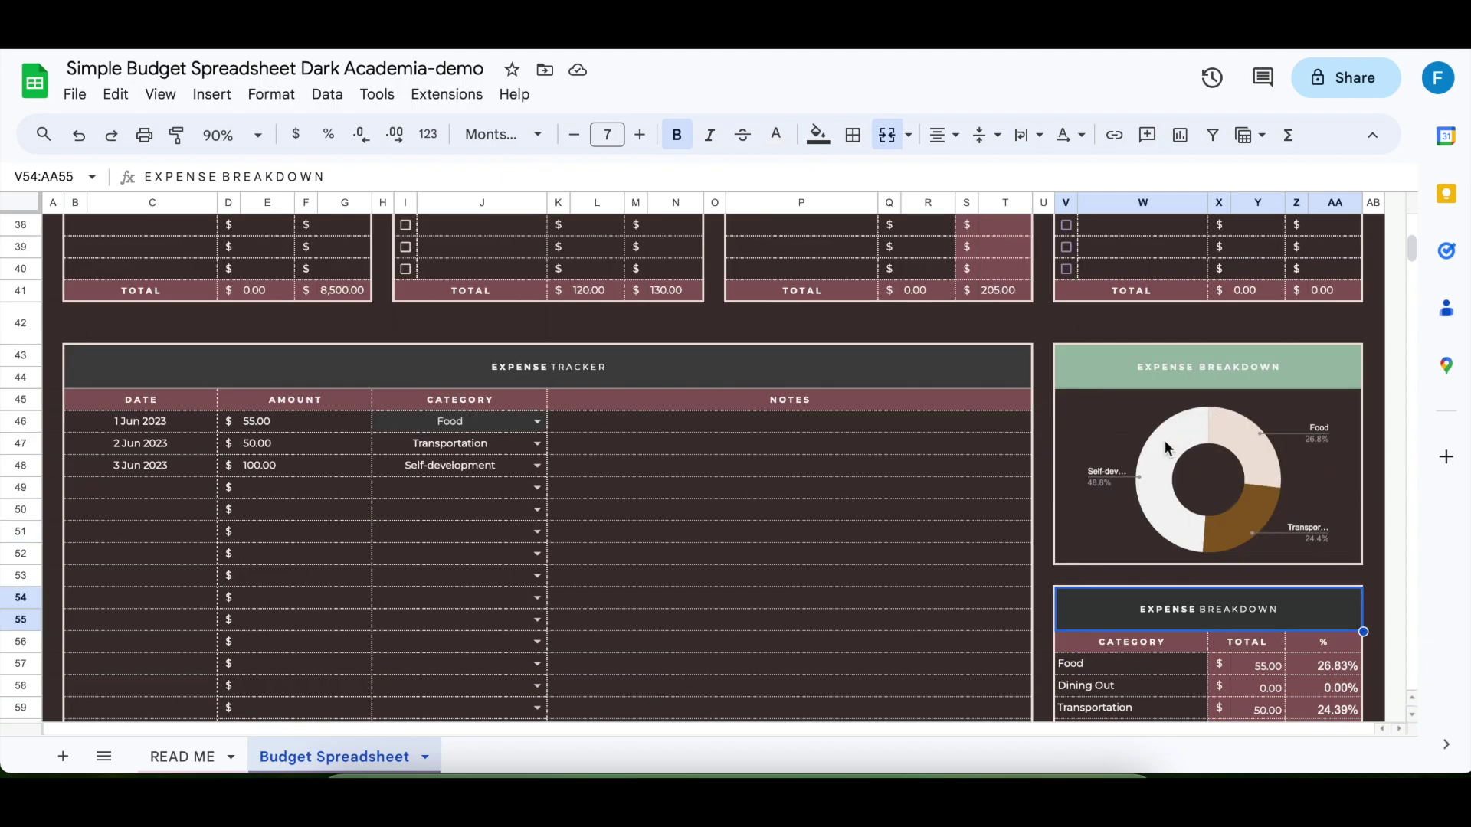
{"action": "scroll", "coordinate": [724, 634], "scroll_direction": "down", "scroll_amount": 1}
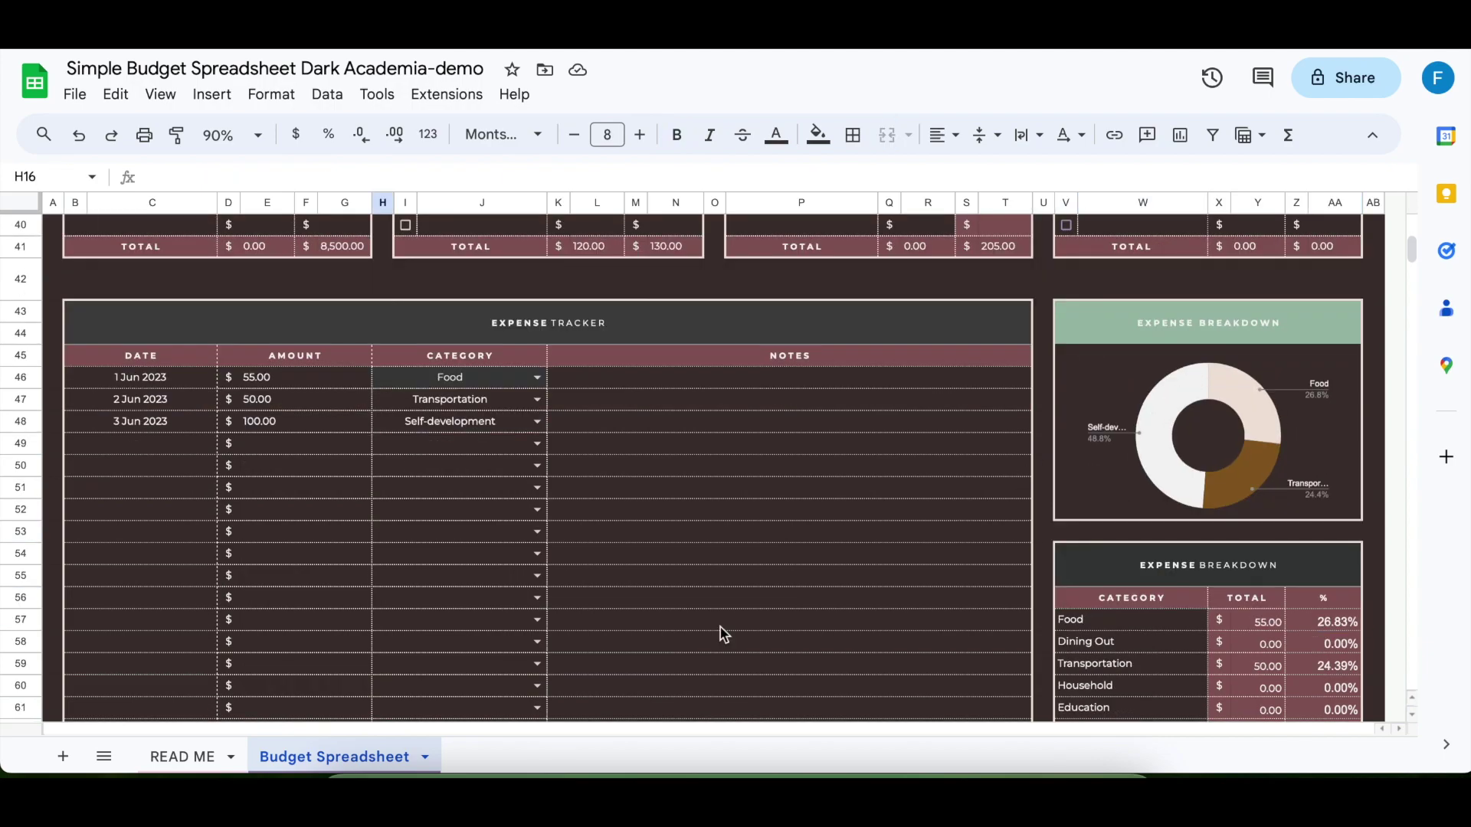
{"action": "scroll", "coordinate": [724, 634], "scroll_direction": "up", "scroll_amount": 15}
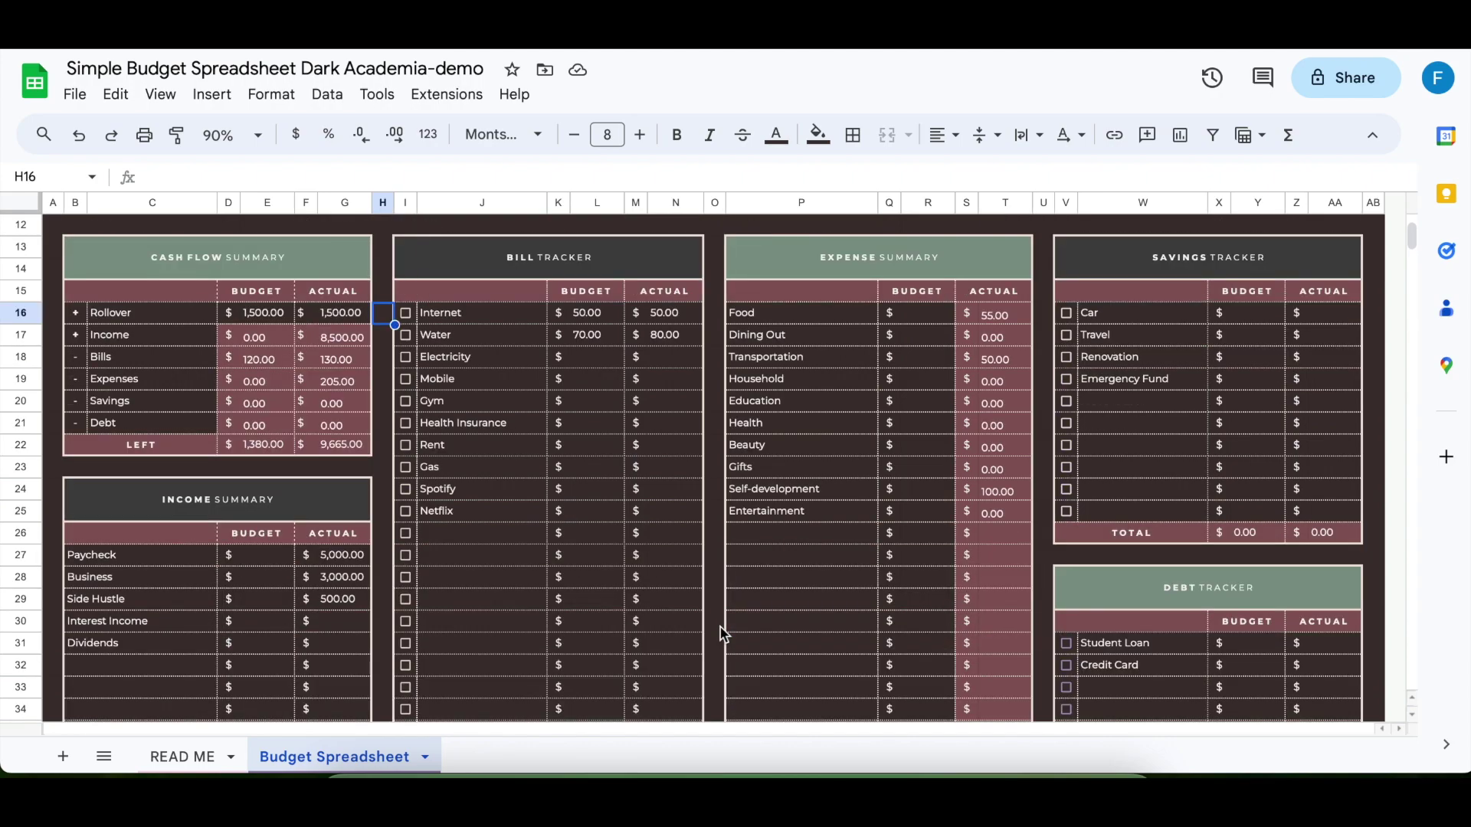